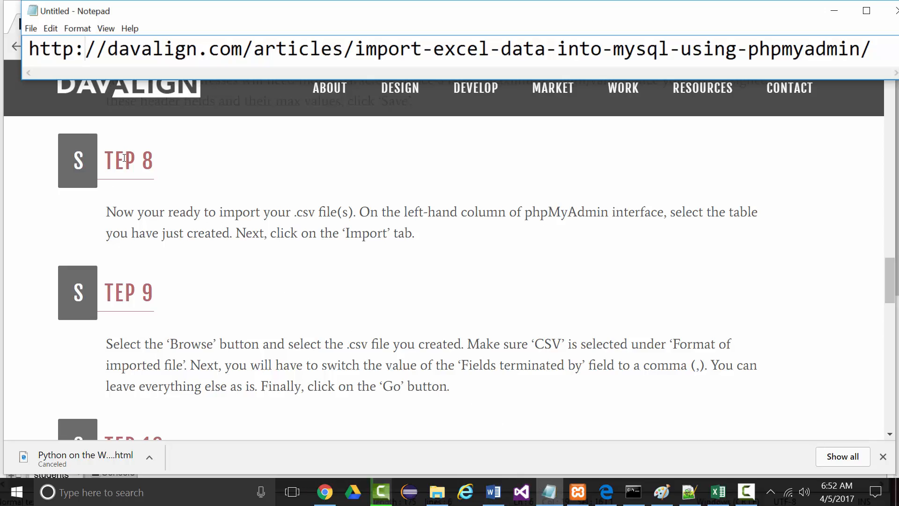
Switch to phpMyAdmin in Edge and open the import page for the employees table
{"action": "left_click", "coordinate": [482, 207]}
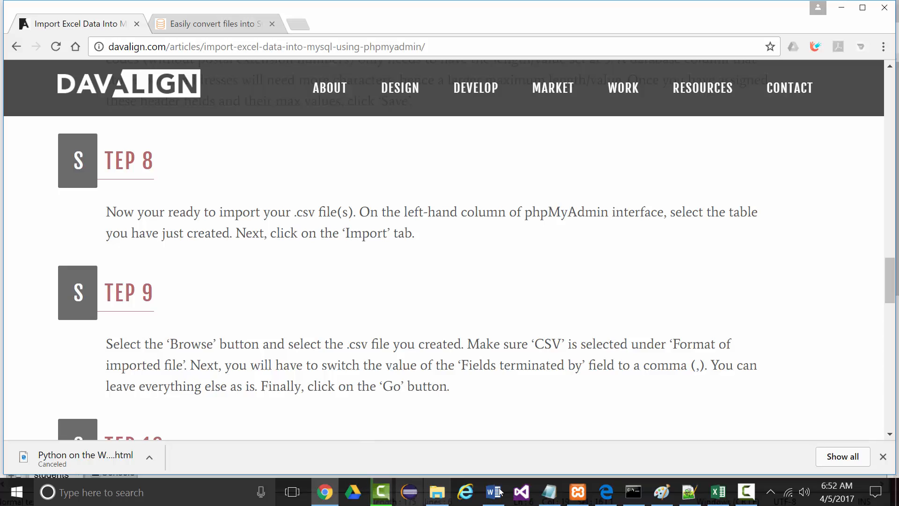
{"action": "mouse_move", "coordinate": [718, 497]}
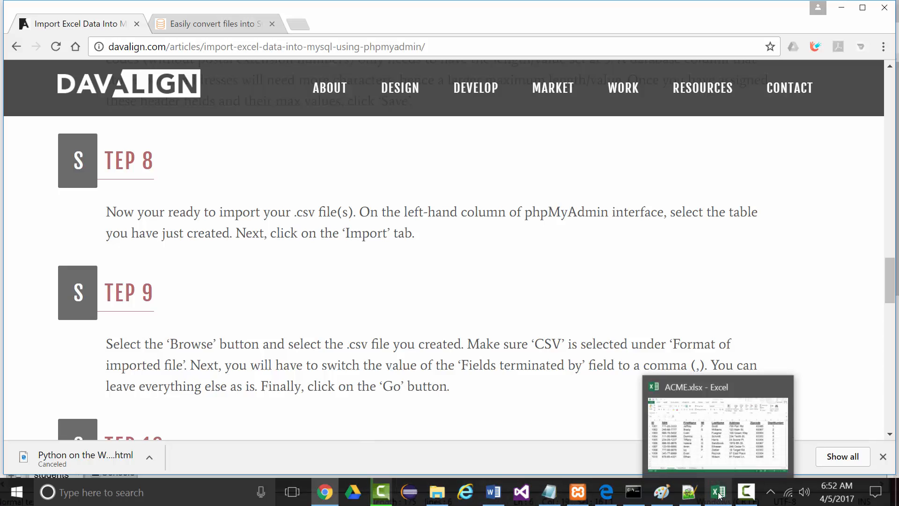
{"action": "left_click", "coordinate": [607, 496]}
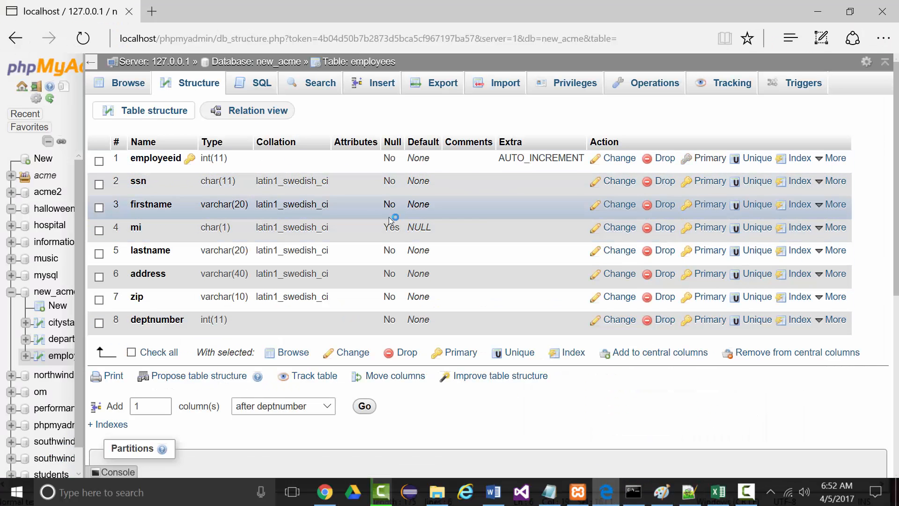
{"action": "left_click", "coordinate": [504, 85]}
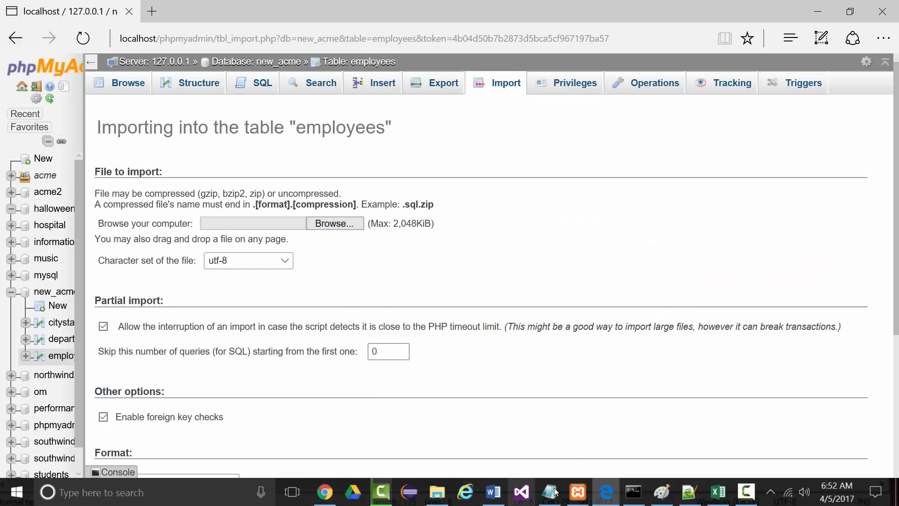
Consult Step 9 of the import article in Chrome and choose Employees.csv from the Desktop's CSV-Files folder as the file to import
{"action": "left_click", "coordinate": [606, 491]}
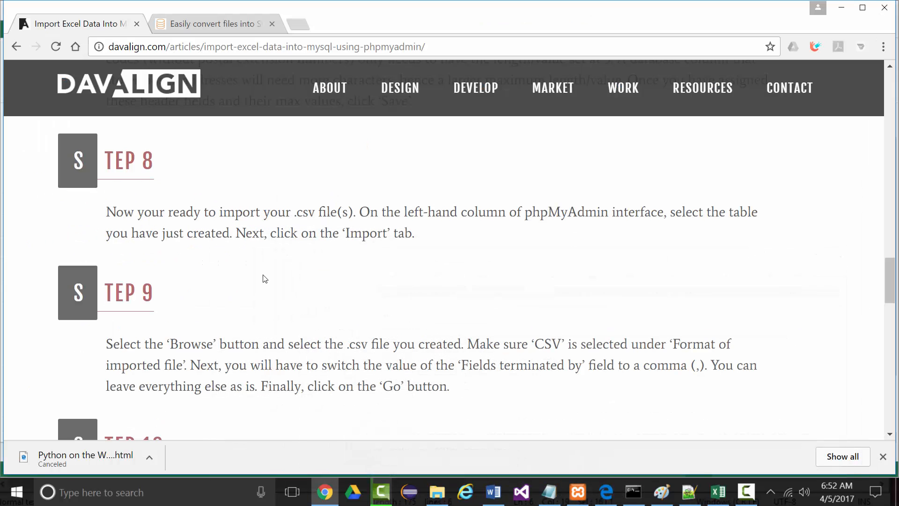
{"action": "scroll", "coordinate": [164, 220], "scroll_direction": "down", "scroll_amount": 3}
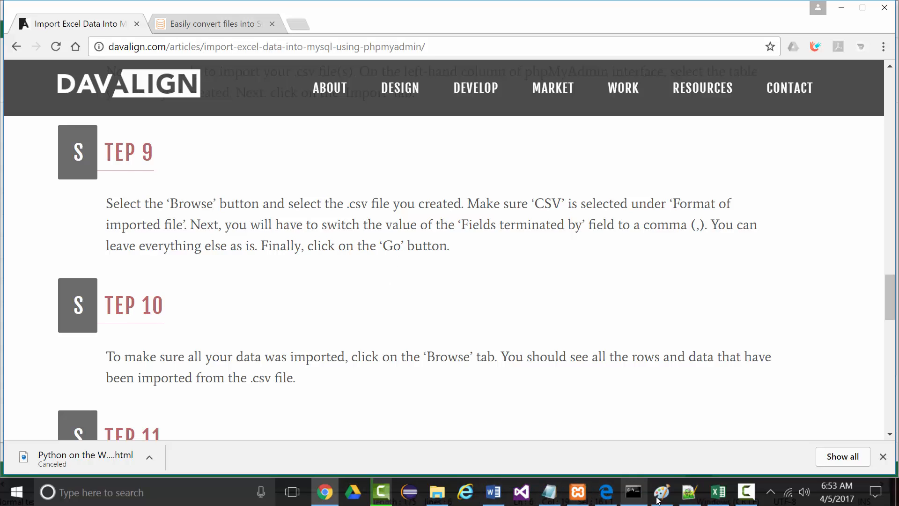
{"action": "left_click", "coordinate": [607, 492]}
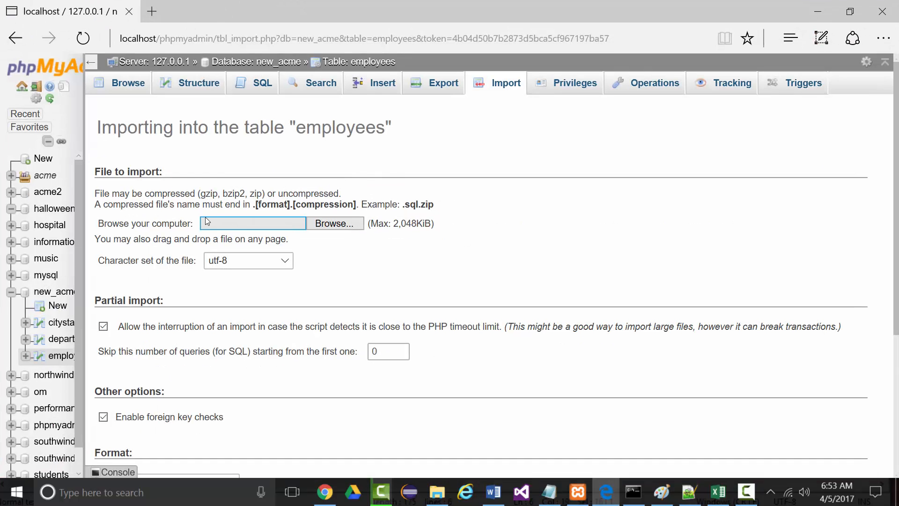
{"action": "left_click", "coordinate": [335, 224]}
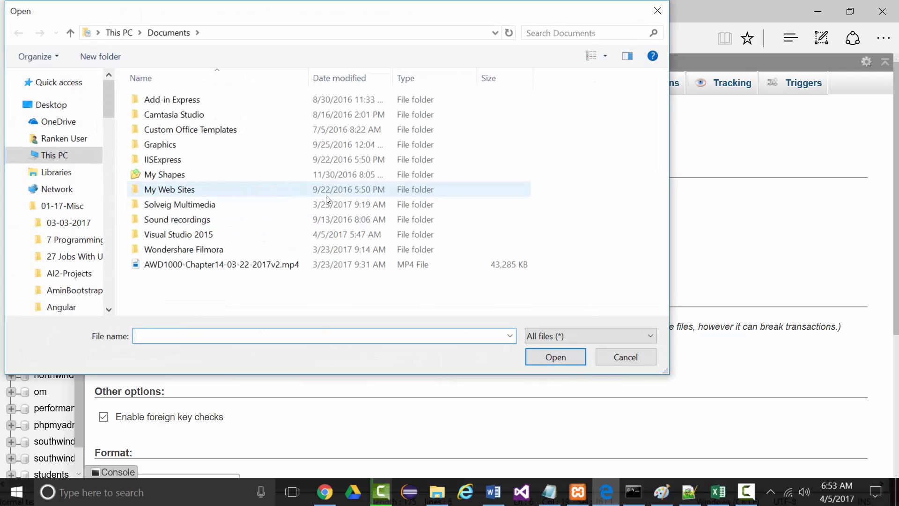
{"action": "left_click", "coordinate": [51, 104]}
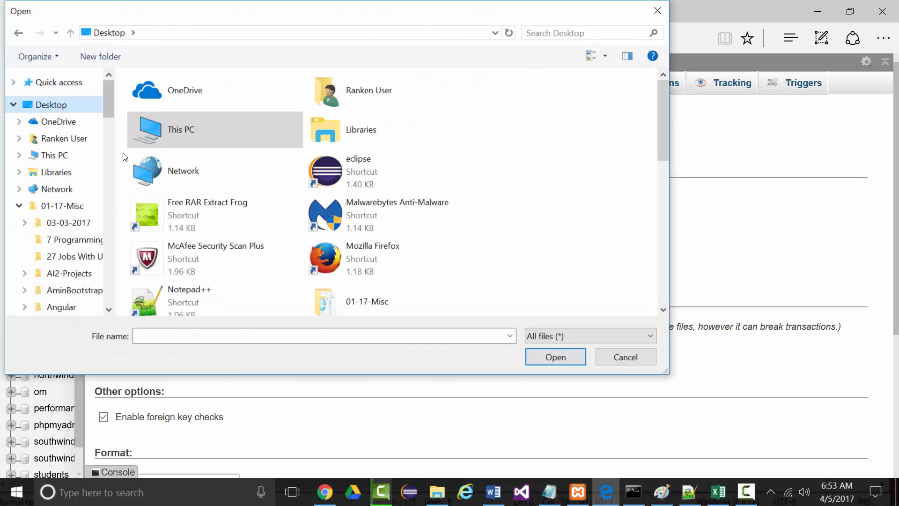
{"action": "scroll", "coordinate": [286, 243], "scroll_direction": "down", "scroll_amount": 2}
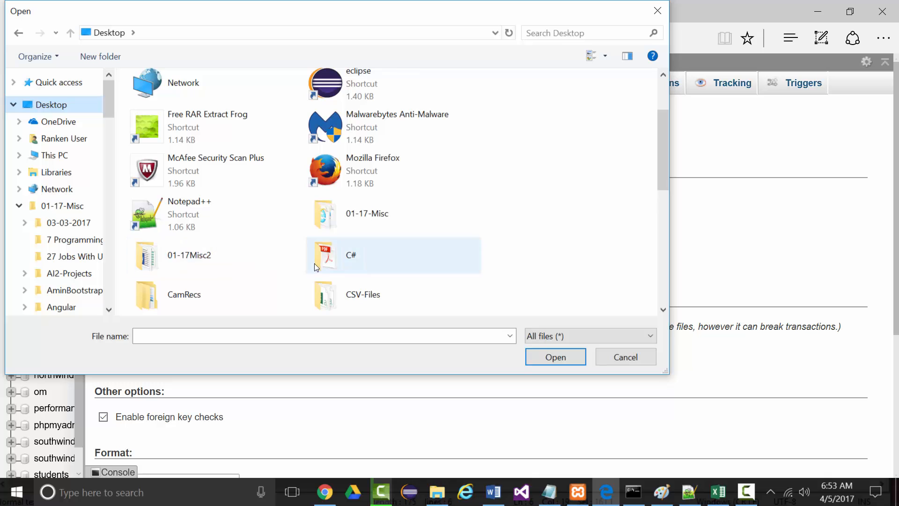
{"action": "double_click", "coordinate": [321, 291]}
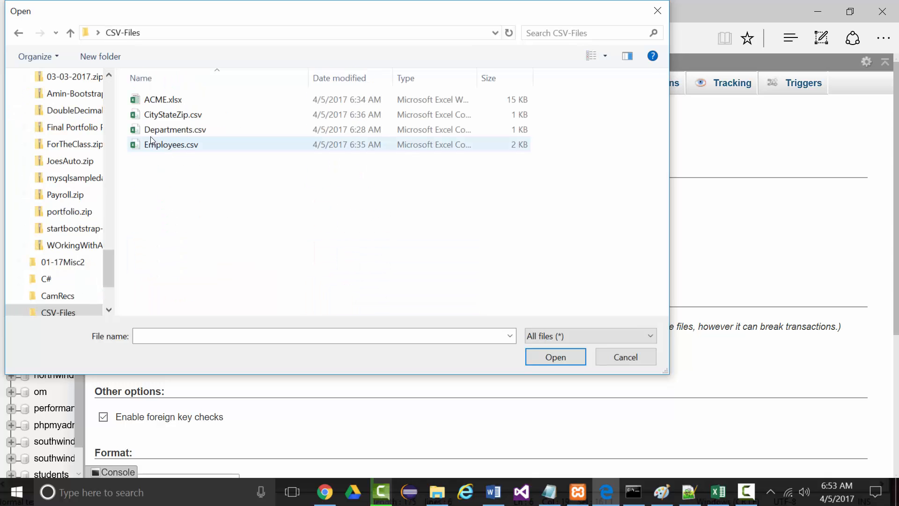
{"action": "double_click", "coordinate": [142, 145]}
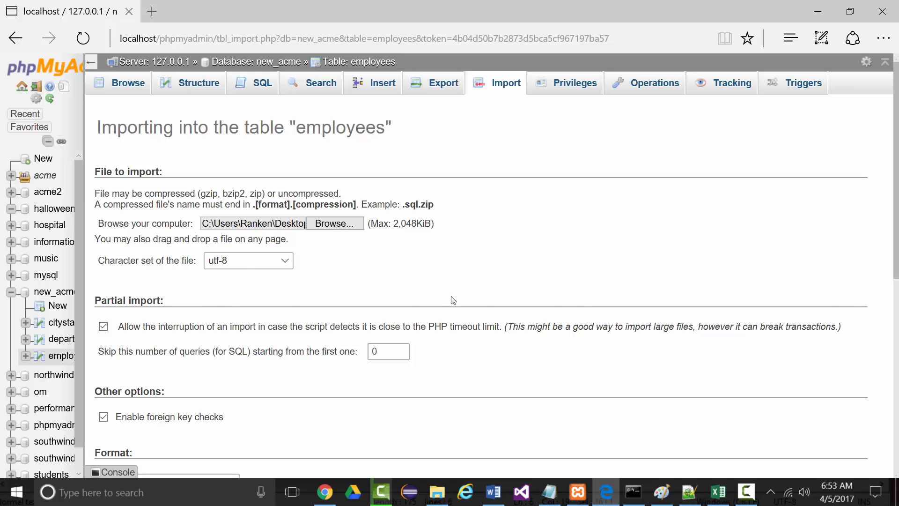
Review the import form's partial import, foreign key, format and CSV-specific options against Step 9 of the article
{"action": "scroll", "coordinate": [449, 300], "scroll_direction": "down", "scroll_amount": 4}
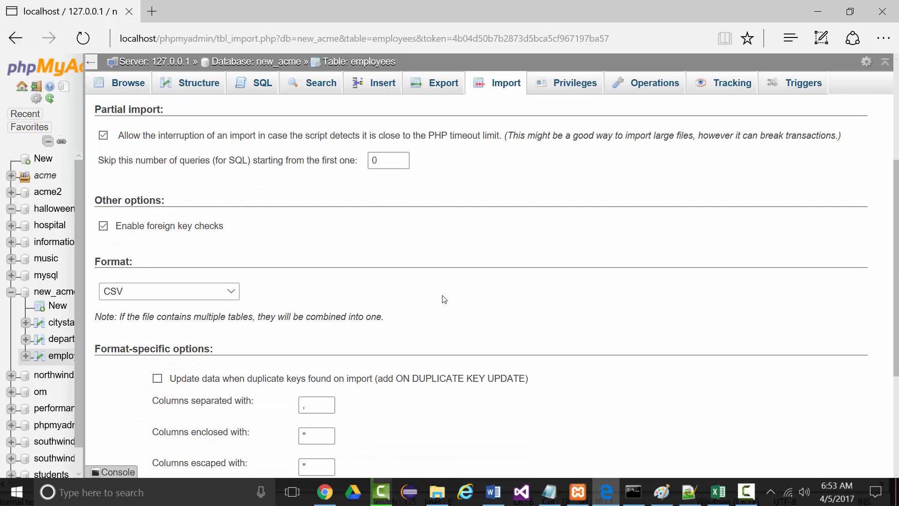
{"action": "scroll", "coordinate": [444, 299], "scroll_direction": "down", "scroll_amount": 1}
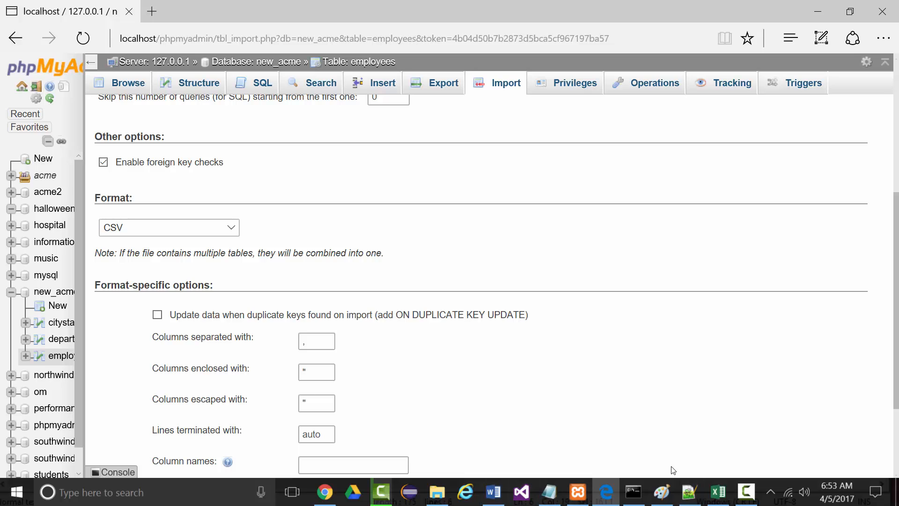
{"action": "left_click", "coordinate": [324, 492]}
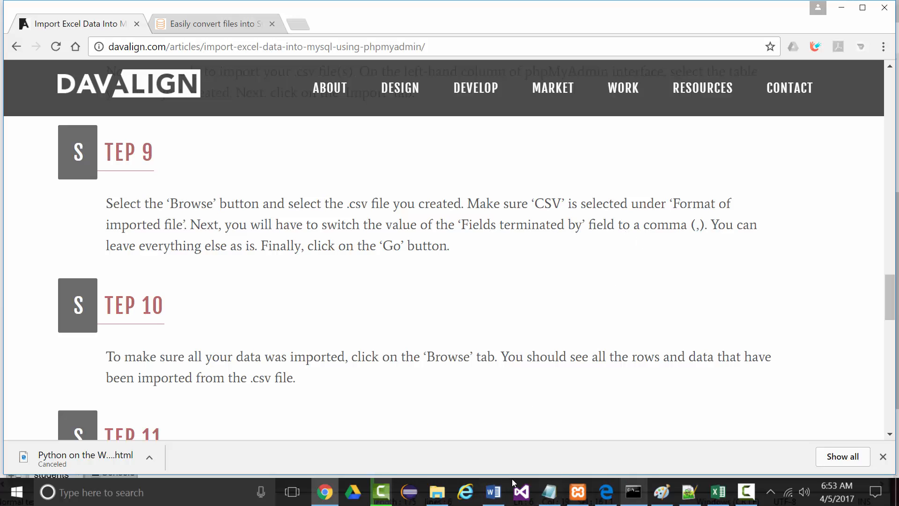
{"action": "left_click", "coordinate": [606, 492]}
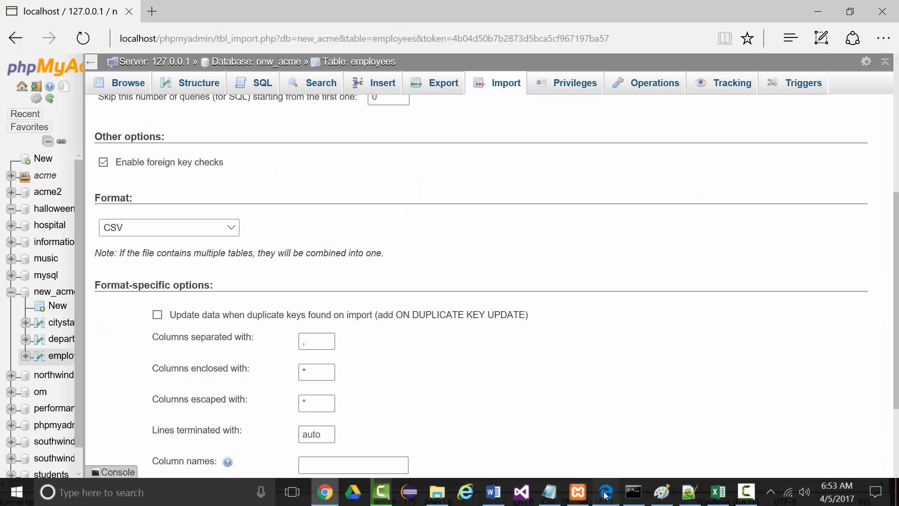
{"action": "scroll", "coordinate": [362, 347], "scroll_direction": "down", "scroll_amount": 1}
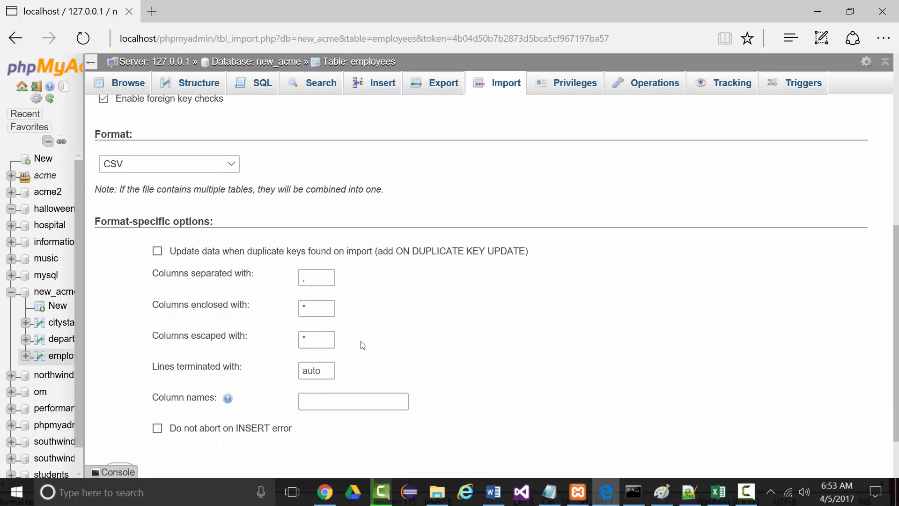
{"action": "scroll", "coordinate": [352, 332], "scroll_direction": "up", "scroll_amount": 5}
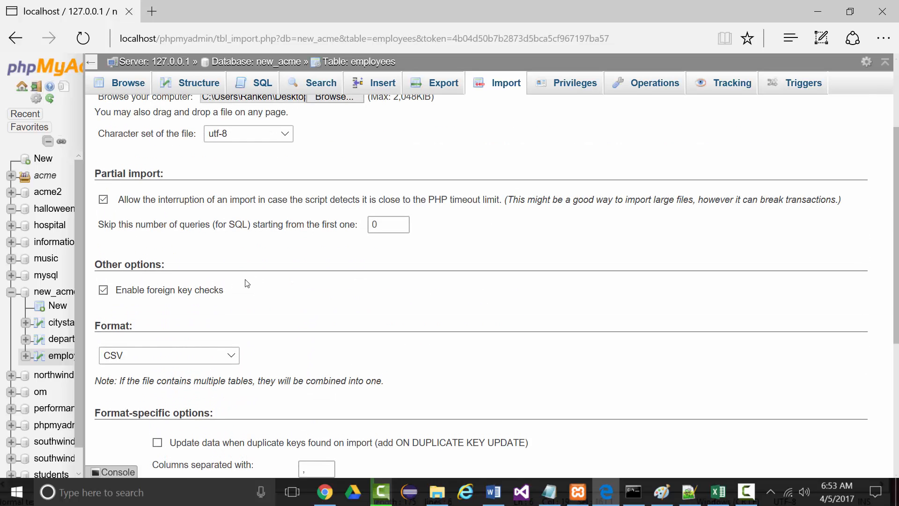
{"action": "scroll", "coordinate": [237, 303], "scroll_direction": "down", "scroll_amount": 5}
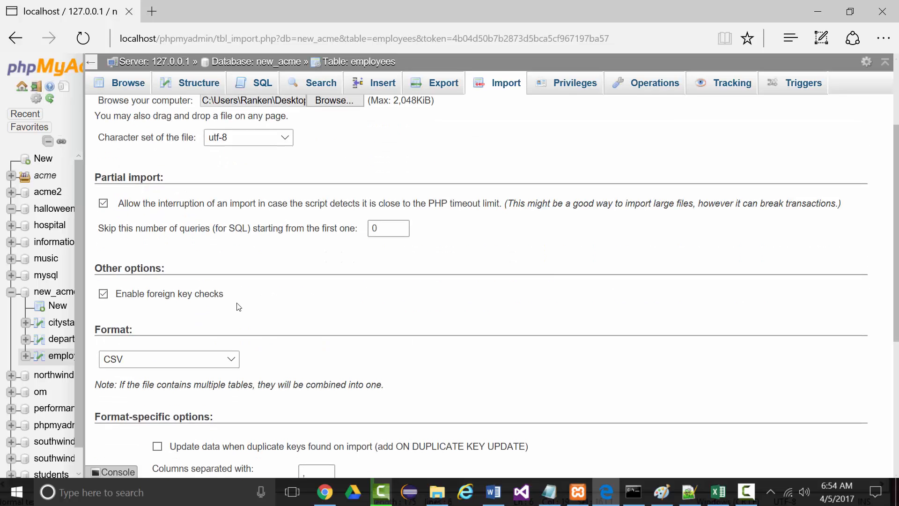
{"action": "scroll", "coordinate": [248, 312], "scroll_direction": "down", "scroll_amount": 1}
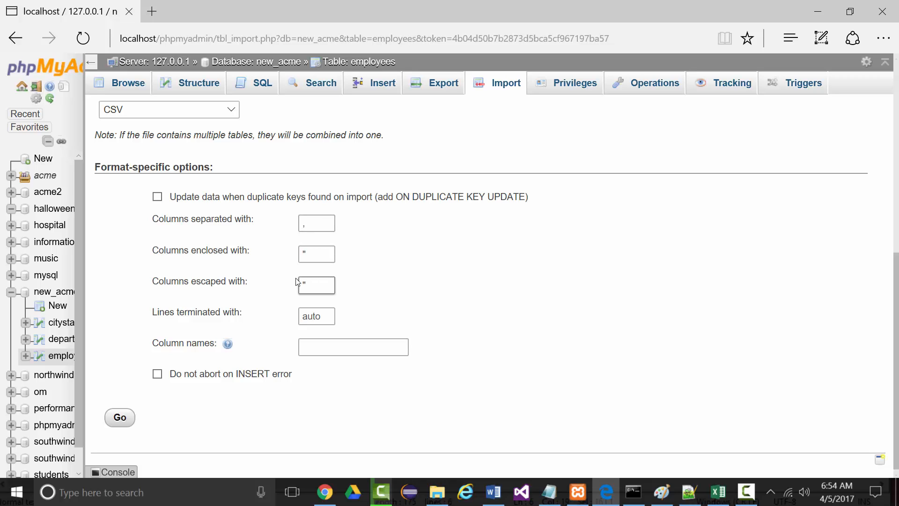
{"action": "scroll", "coordinate": [295, 276], "scroll_direction": "up", "scroll_amount": 5}
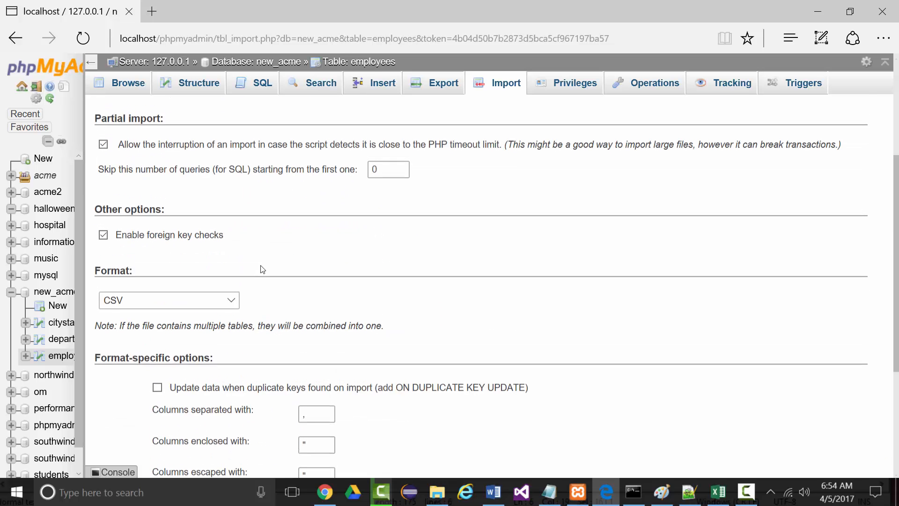
{"action": "scroll", "coordinate": [192, 250], "scroll_direction": "up", "scroll_amount": 3}
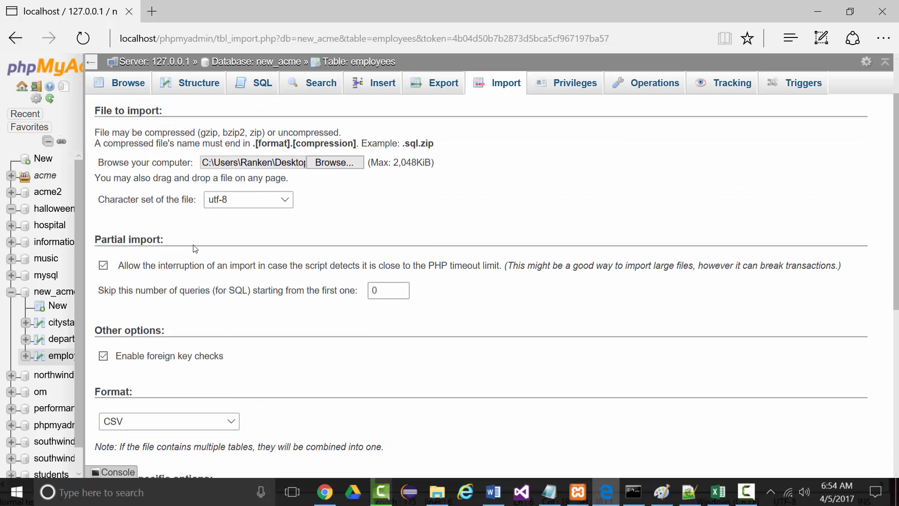
{"action": "scroll", "coordinate": [228, 246], "scroll_direction": "down", "scroll_amount": 3}
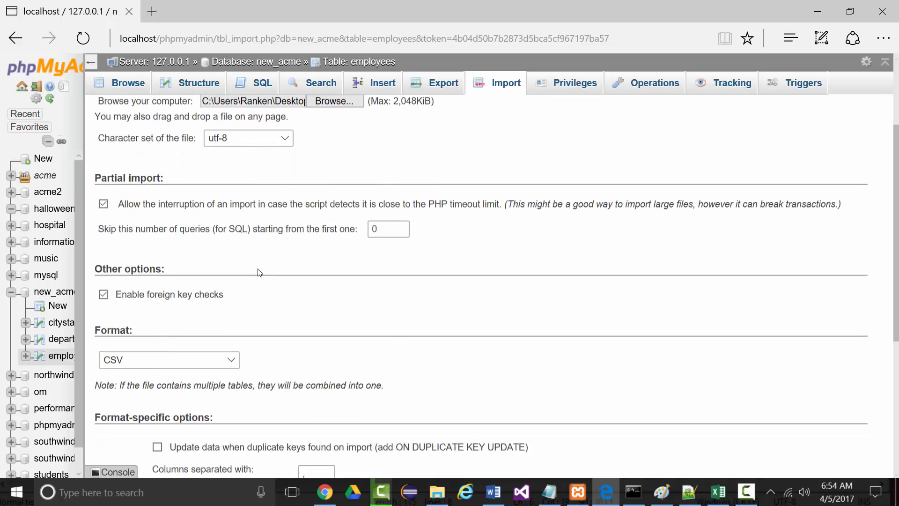
{"action": "scroll", "coordinate": [257, 271], "scroll_direction": "up", "scroll_amount": 3}
{"action": "scroll", "coordinate": [257, 270], "scroll_direction": "down", "scroll_amount": 7}
{"action": "scroll", "coordinate": [263, 286], "scroll_direction": "down", "scroll_amount": 1}
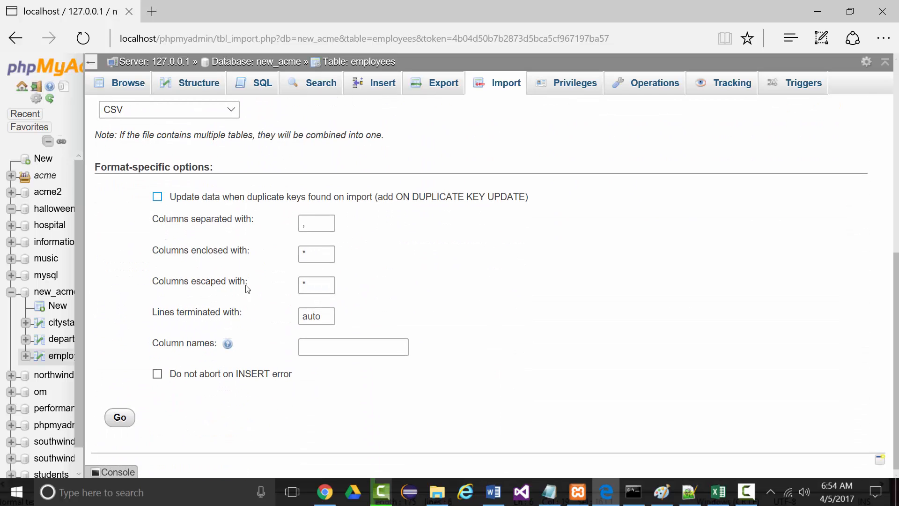
Recheck Step 9 of the article and try to import Employees.csv into the employees table with the CSV format
{"action": "left_click", "coordinate": [325, 491]}
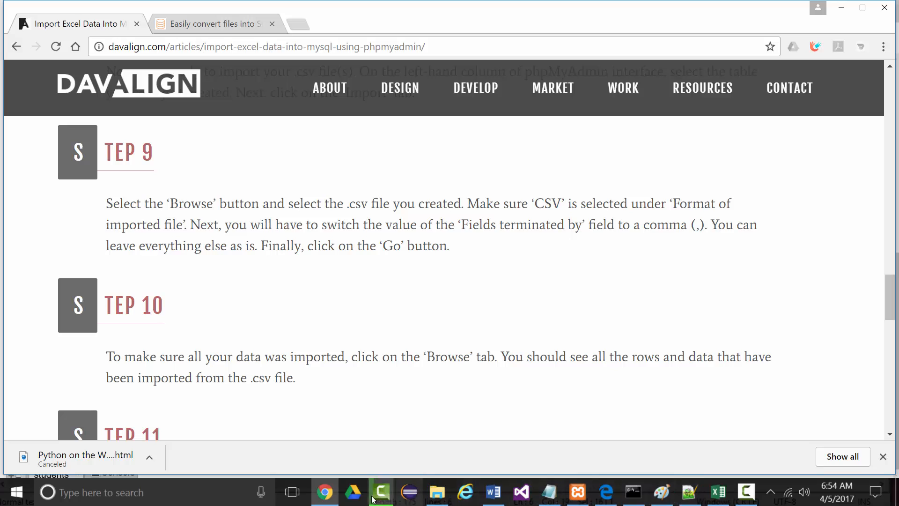
{"action": "mouse_move", "coordinate": [329, 491]}
{"action": "left_mouse_down"}
{"action": "mouse_move", "coordinate": [378, 495]}
{"action": "mouse_move", "coordinate": [334, 494]}
{"action": "left_mouse_up"}
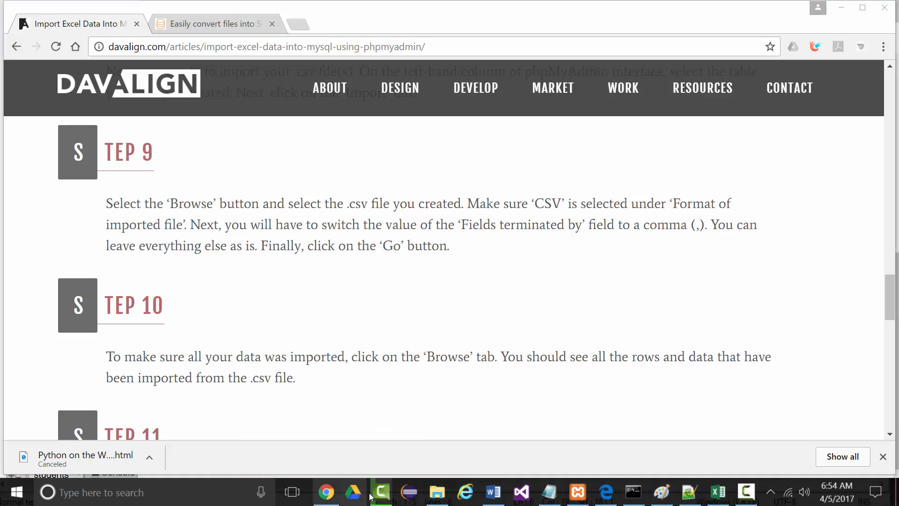
{"action": "left_click", "coordinate": [606, 495]}
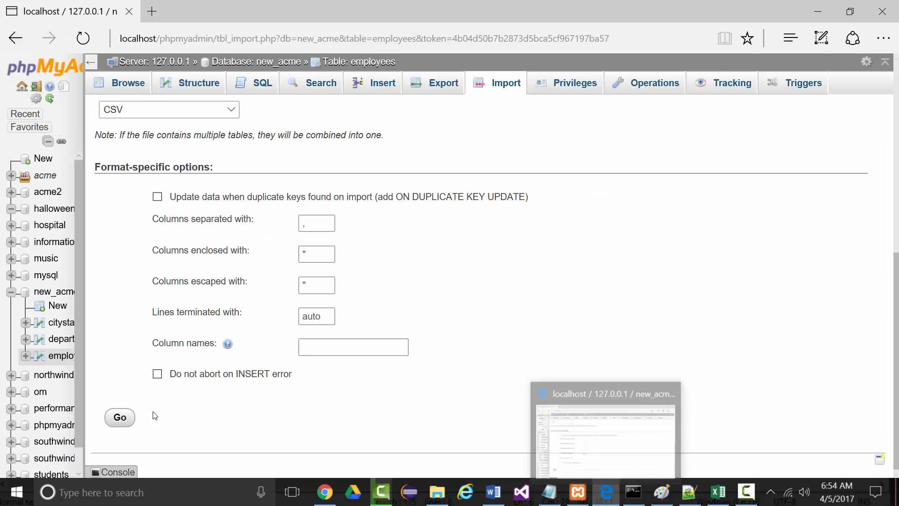
{"action": "left_click", "coordinate": [119, 418]}
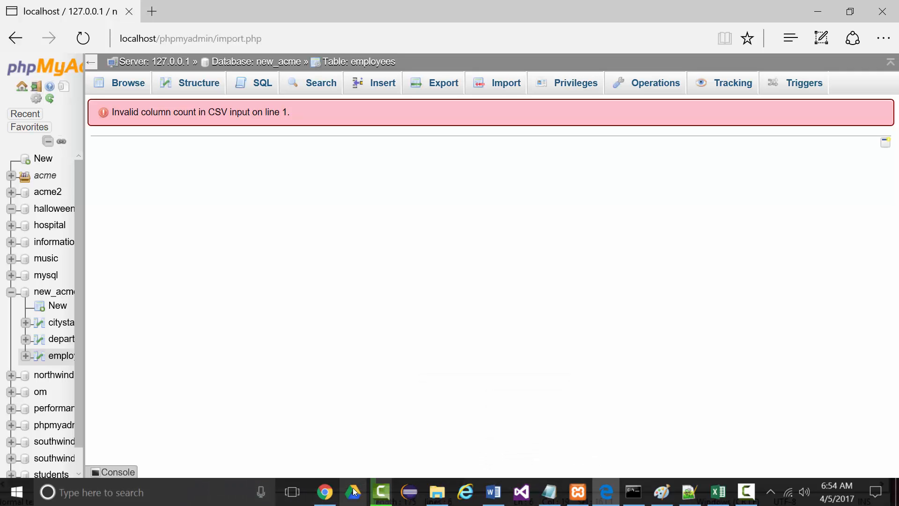
Open Employees.csv from the CSV-Files folder in Notepad++, look through its contents, and close the file
{"action": "left_click", "coordinate": [437, 493]}
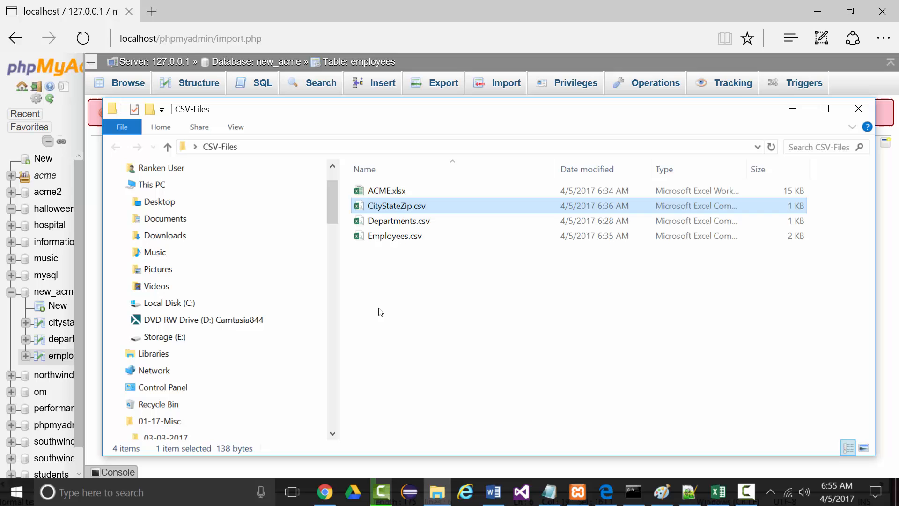
{"action": "right_click", "coordinate": [370, 237]}
{"action": "left_click", "coordinate": [385, 257]}
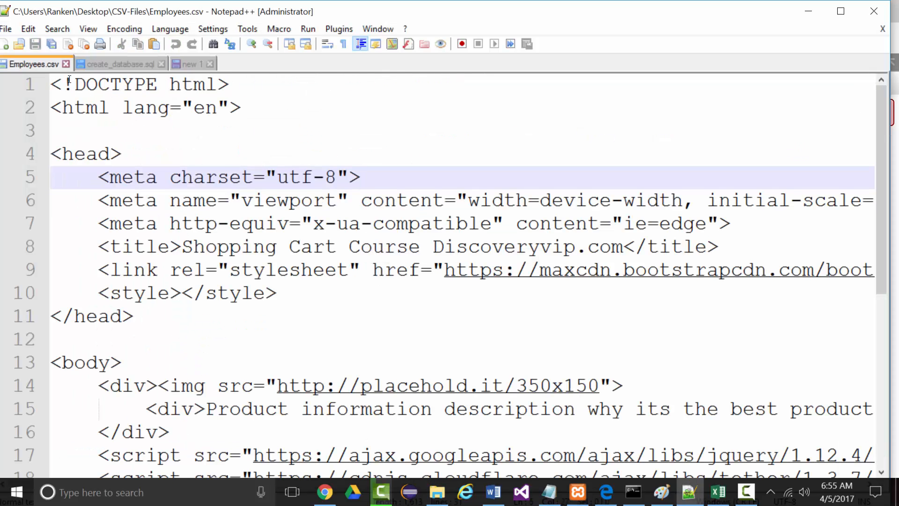
{"action": "scroll", "coordinate": [149, 238], "scroll_direction": "down", "scroll_amount": 5}
{"action": "scroll", "coordinate": [149, 241], "scroll_direction": "up", "scroll_amount": 5}
{"action": "left_click", "coordinate": [66, 63]}
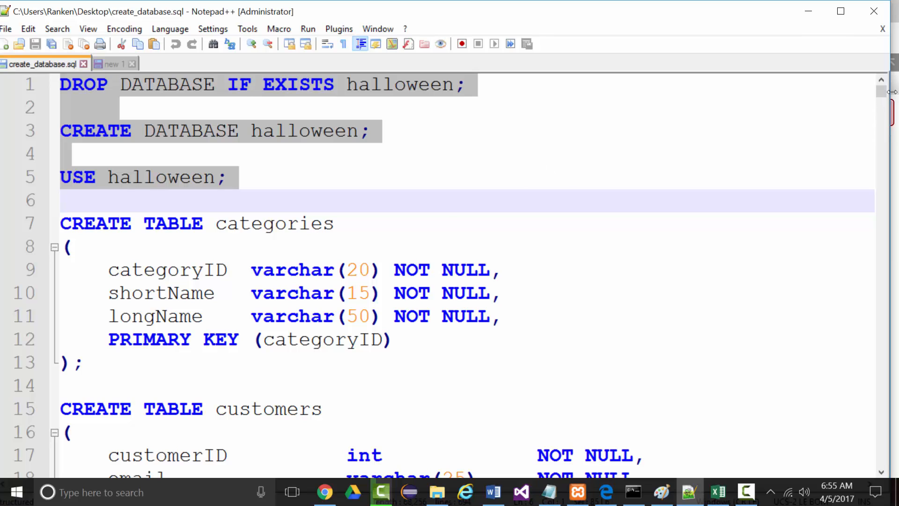
{"action": "left_click", "coordinate": [802, 15]}
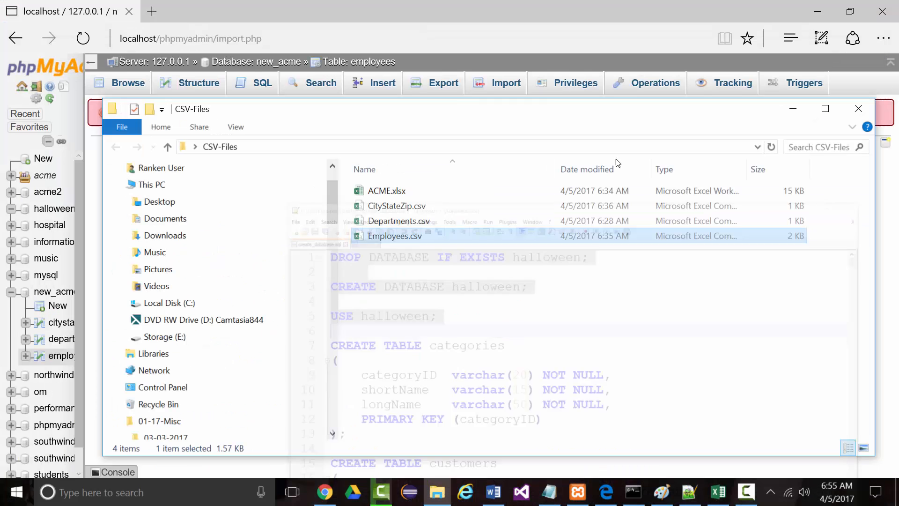
Reopen Employees.csv from the CSV-Files folder in Notepad++ and recheck its contents
{"action": "right_click", "coordinate": [365, 237]}
{"action": "left_click", "coordinate": [379, 256]}
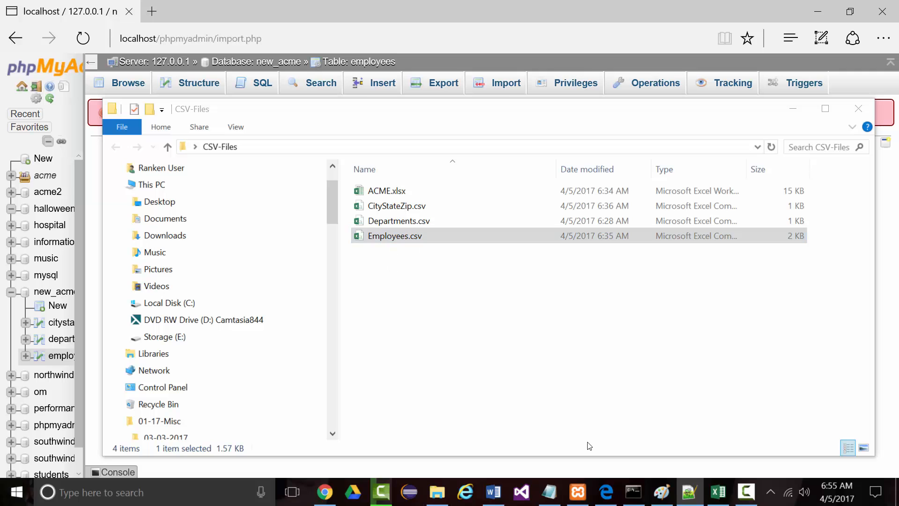
{"action": "left_click", "coordinate": [689, 490]}
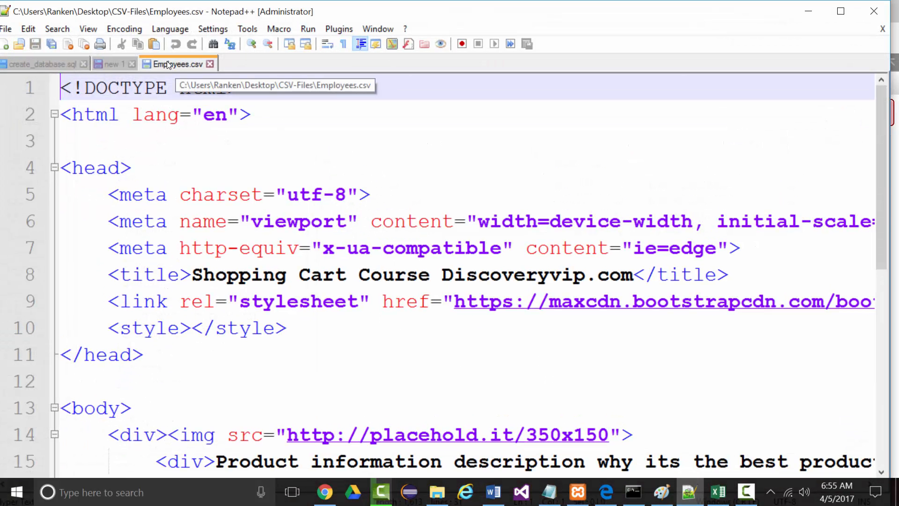
{"action": "scroll", "coordinate": [215, 198], "scroll_direction": "down", "scroll_amount": 5}
{"action": "scroll", "coordinate": [215, 198], "scroll_direction": "up", "scroll_amount": 5}
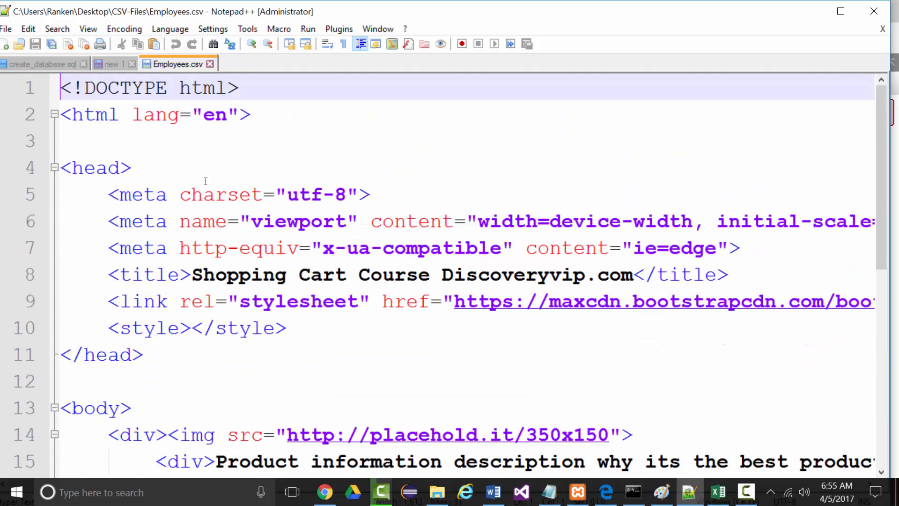
Close Employees.csv in Notepad++ and delete the file from the CSV-Files folder
{"action": "left_click", "coordinate": [210, 64]}
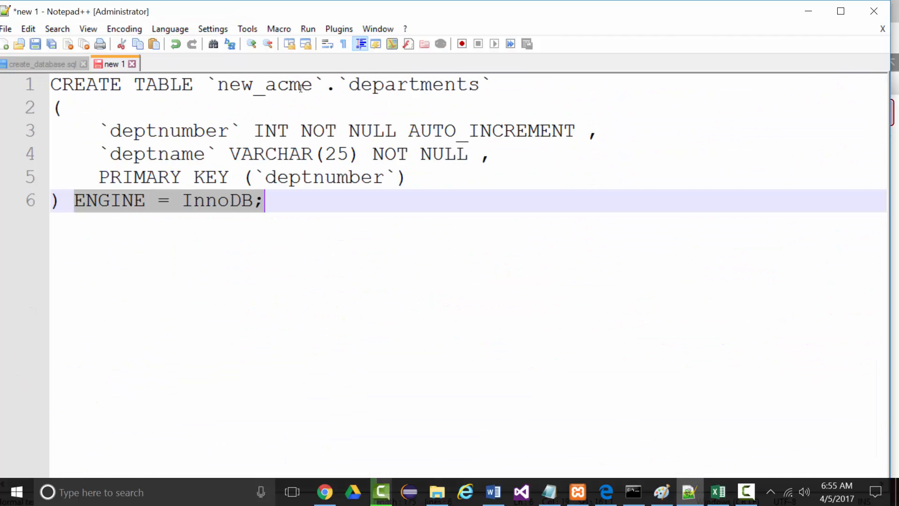
{"action": "left_click", "coordinate": [808, 10]}
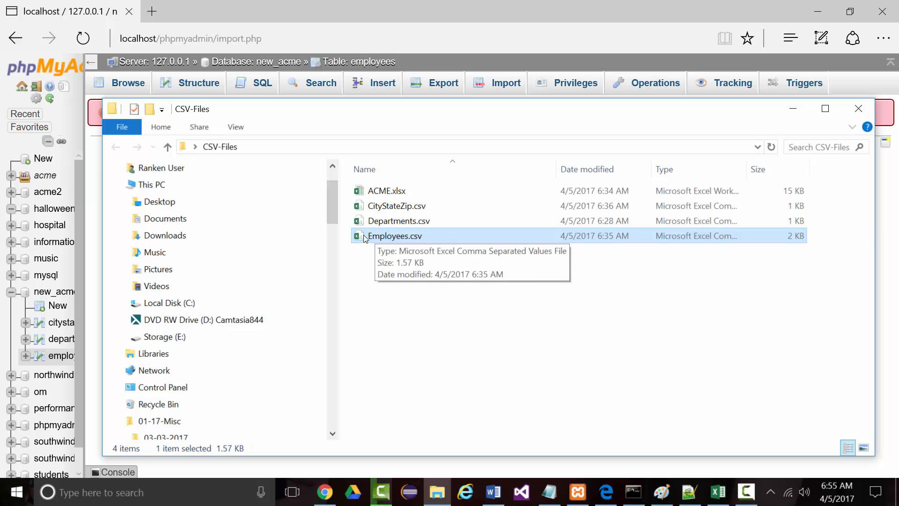
{"action": "key", "text": "Delete"}
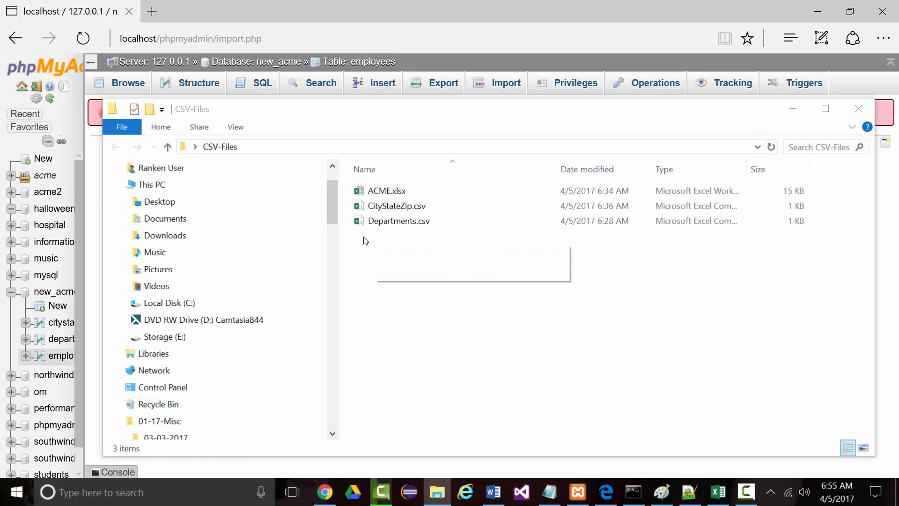
Switch to the ACME.xlsx workbook in Excel and select an empty cell below the data on the Employees sheet
{"action": "left_click", "coordinate": [711, 497]}
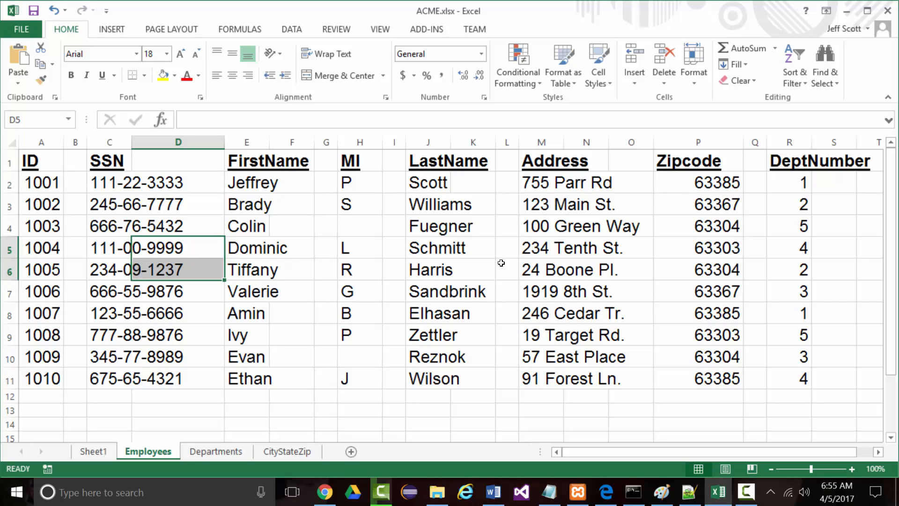
{"action": "left_click", "coordinate": [13, 10]}
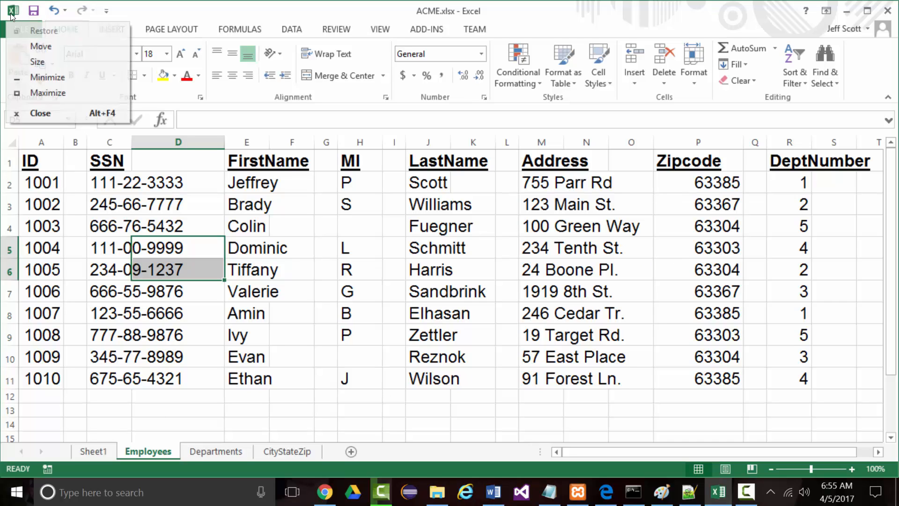
{"action": "left_click", "coordinate": [217, 143]}
{"action": "key", "text": "ctrl+minus"}
{"action": "left_click", "coordinate": [80, 407]}
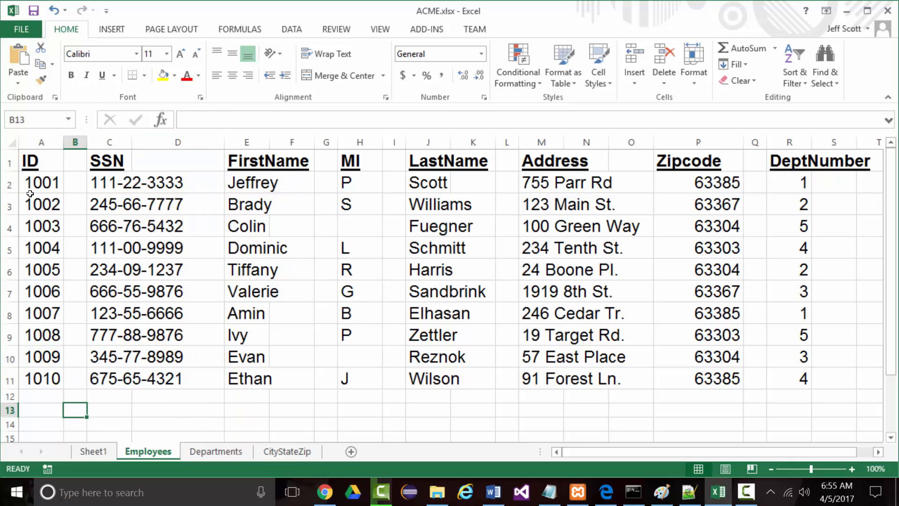
Save the Employees sheet in the CSV-Files folder as Employees.csv in CSV (Comma delimited) format, accepting the loss of workbook features
{"action": "left_click", "coordinate": [18, 30]}
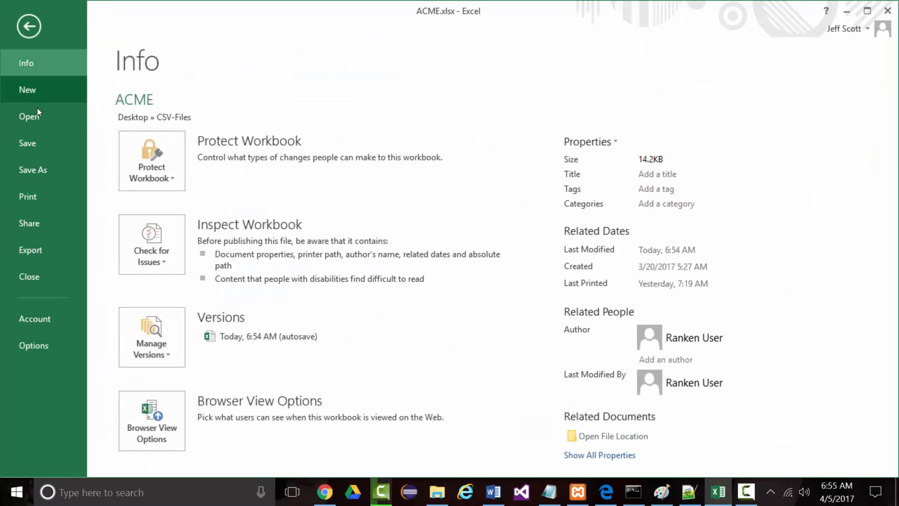
{"action": "left_click", "coordinate": [34, 169]}
{"action": "left_click", "coordinate": [377, 154]}
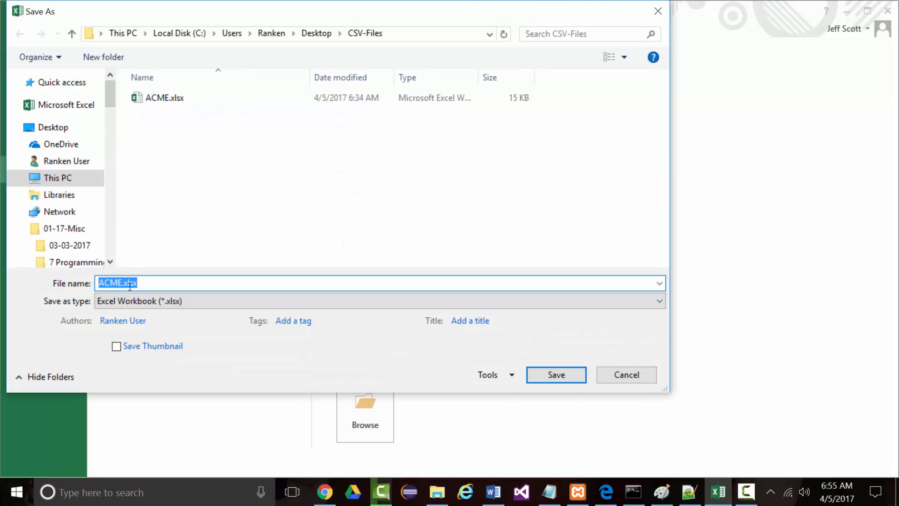
{"action": "left_click_drag", "start_coordinate": [121, 283], "coordinate": [87, 283]}
{"action": "type", "text": "Employees"}
{"action": "left_click", "coordinate": [657, 301]}
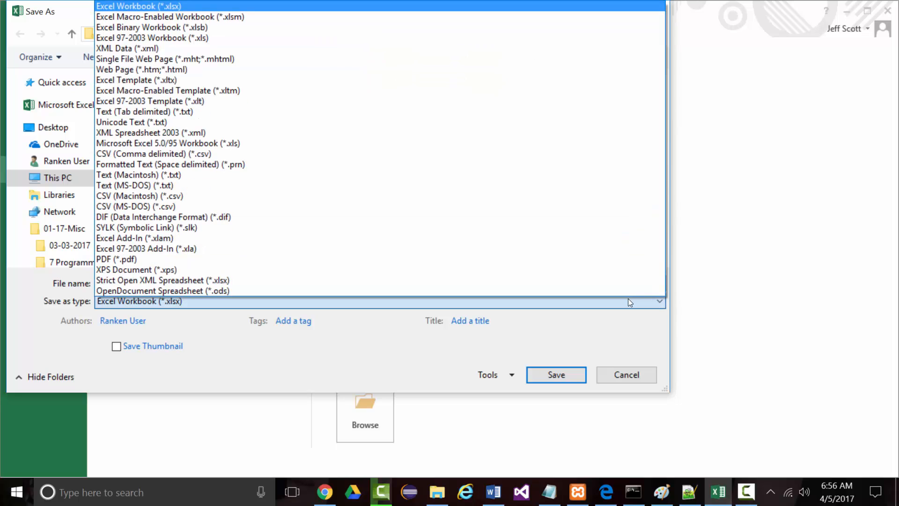
{"action": "left_click", "coordinate": [131, 158]}
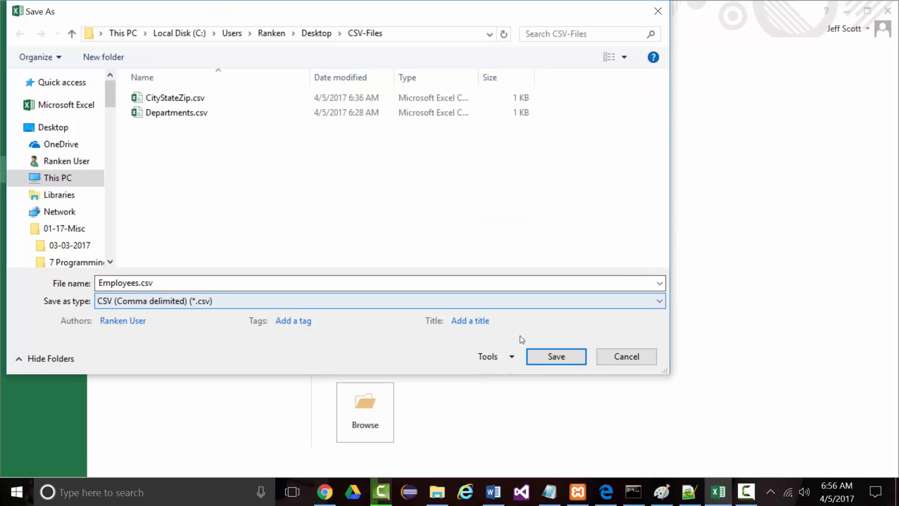
{"action": "left_click", "coordinate": [544, 357]}
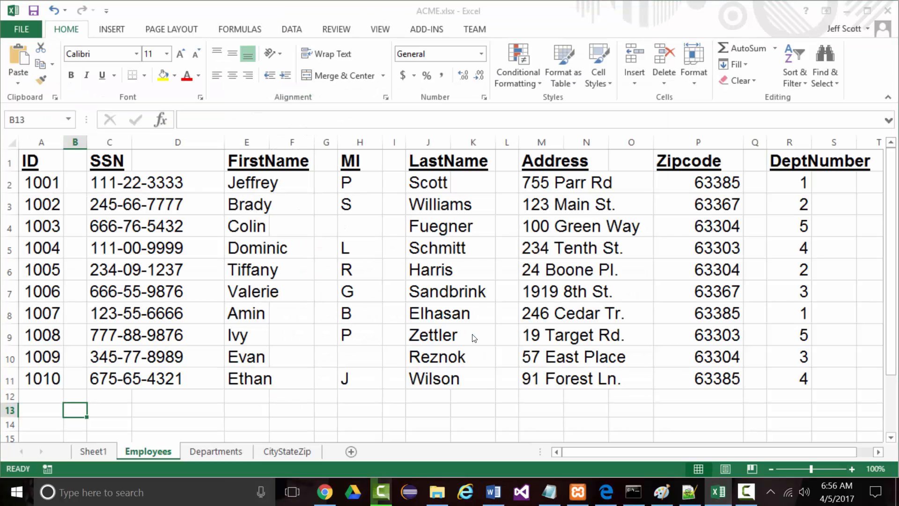
{"action": "left_click", "coordinate": [414, 278]}
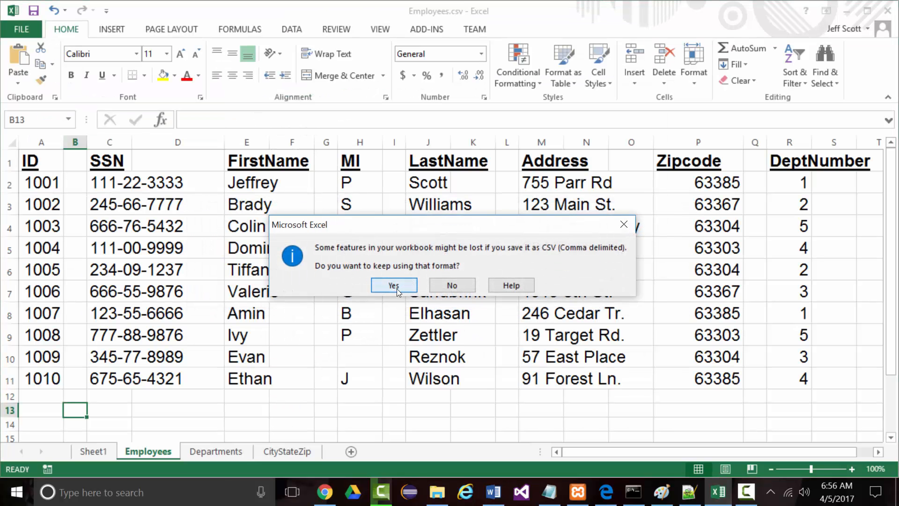
{"action": "left_click", "coordinate": [397, 286]}
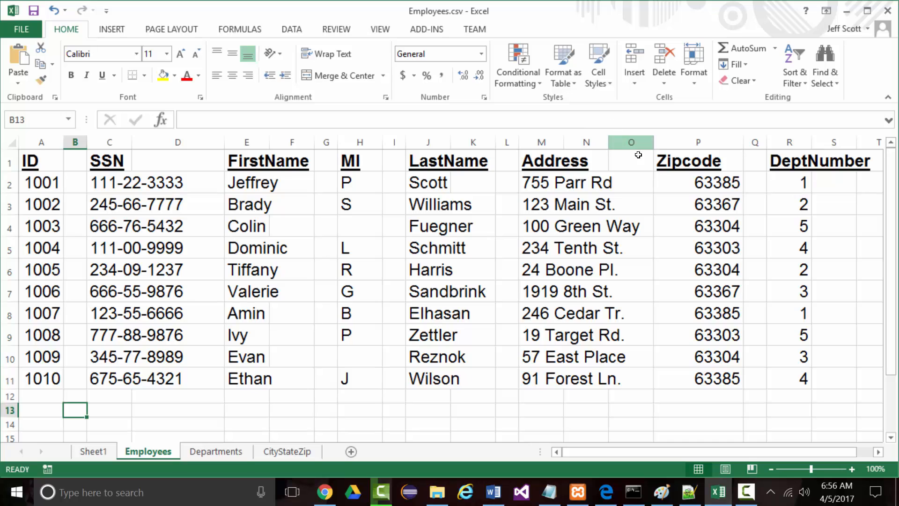
Close the Employees.csv workbook in Excel without saving further changes
{"action": "left_click", "coordinate": [889, 10]}
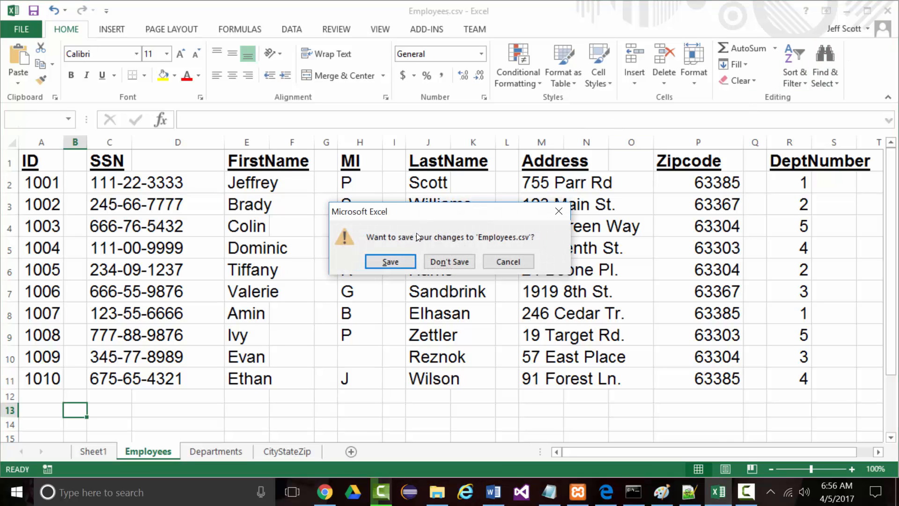
{"action": "left_click", "coordinate": [391, 262]}
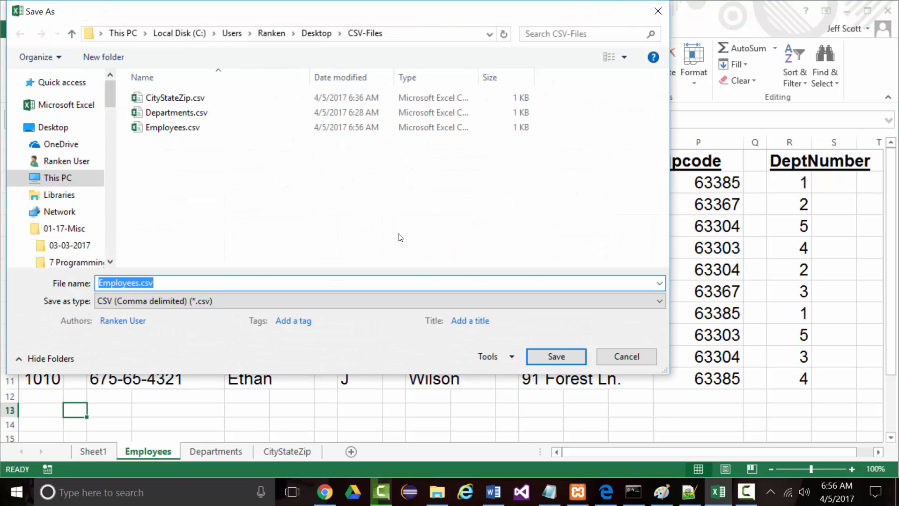
{"action": "left_click", "coordinate": [617, 354]}
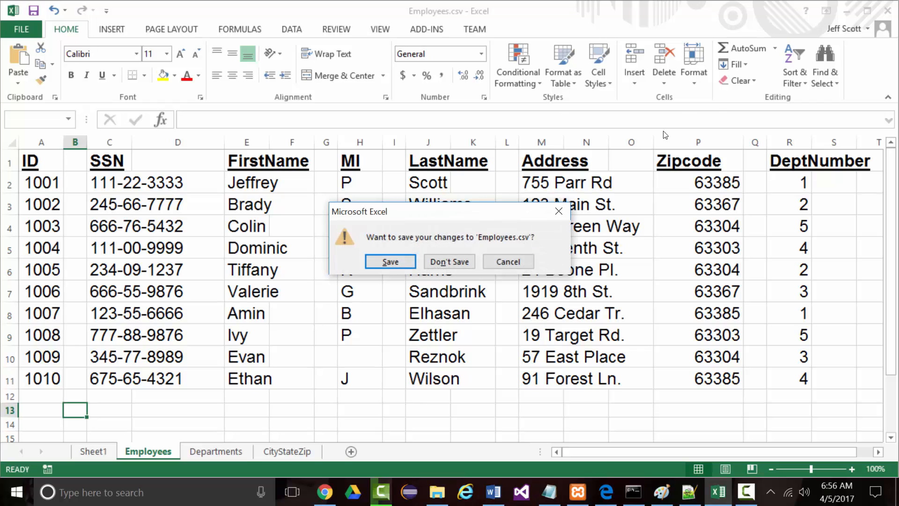
{"action": "left_click", "coordinate": [457, 255]}
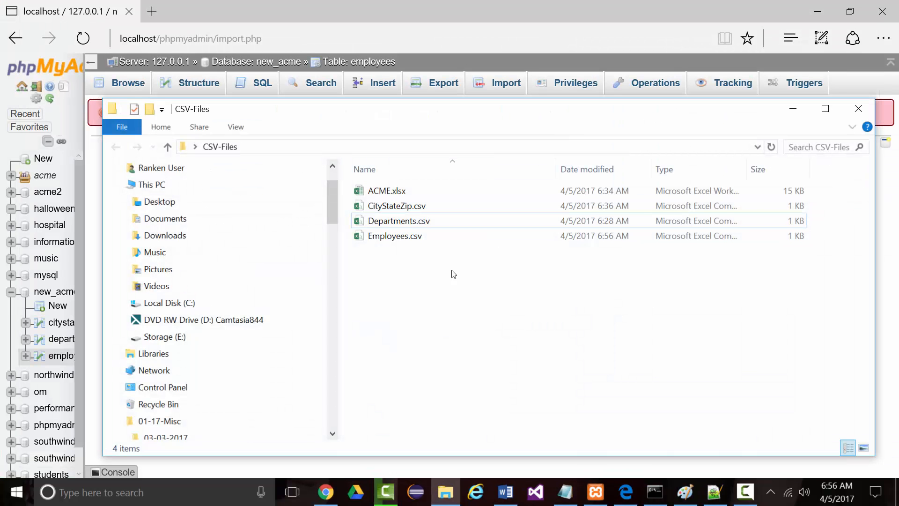
Open the new Employees.csv from the CSV-Files folder in Notepad++ and examine its header row and comma separators
{"action": "right_click", "coordinate": [386, 236]}
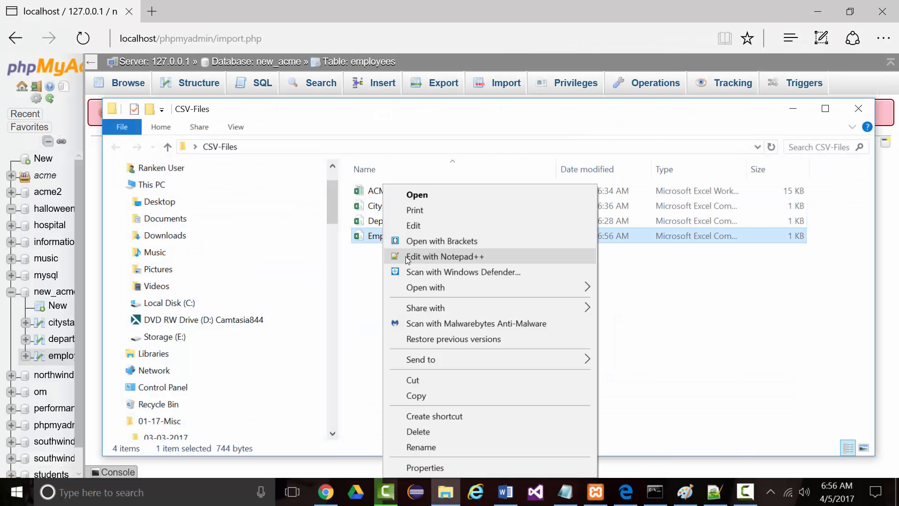
{"action": "left_click", "coordinate": [444, 259]}
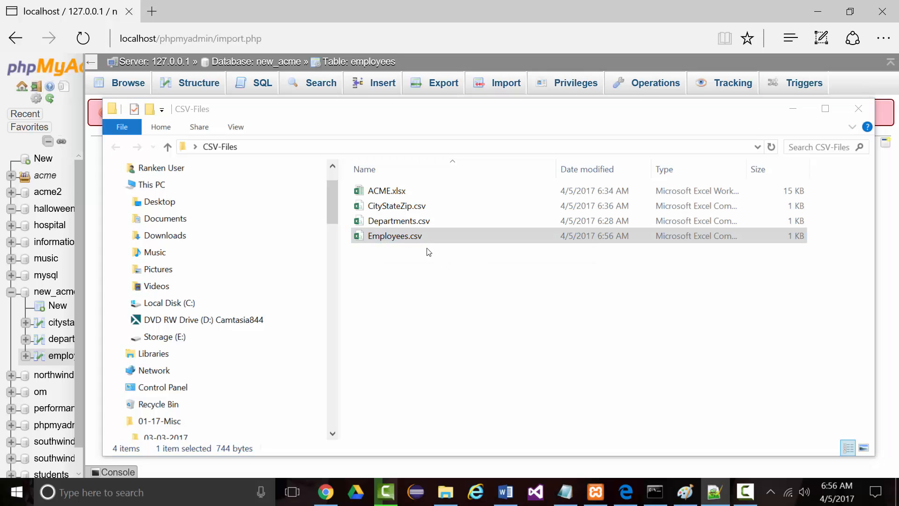
{"action": "left_click", "coordinate": [714, 493]}
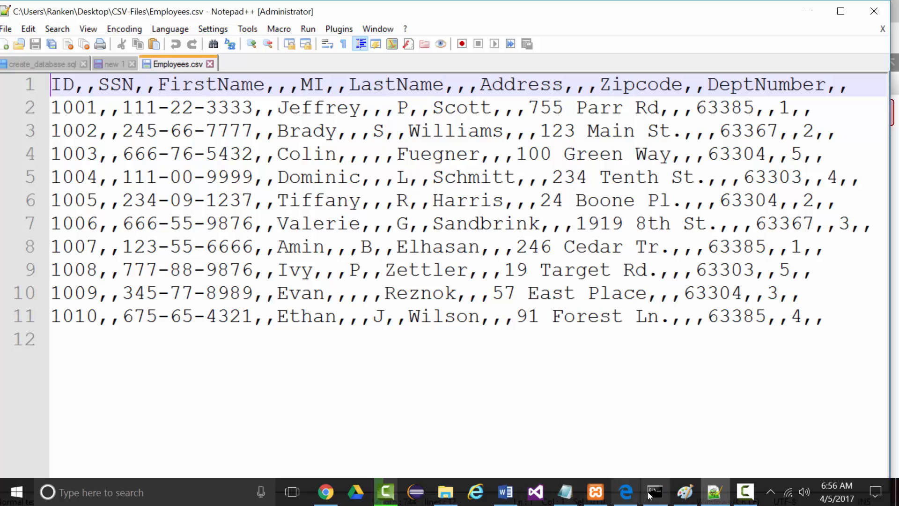
Switch back to phpMyAdmin and review the contents and column structure of the employees table
{"action": "left_click", "coordinate": [619, 503]}
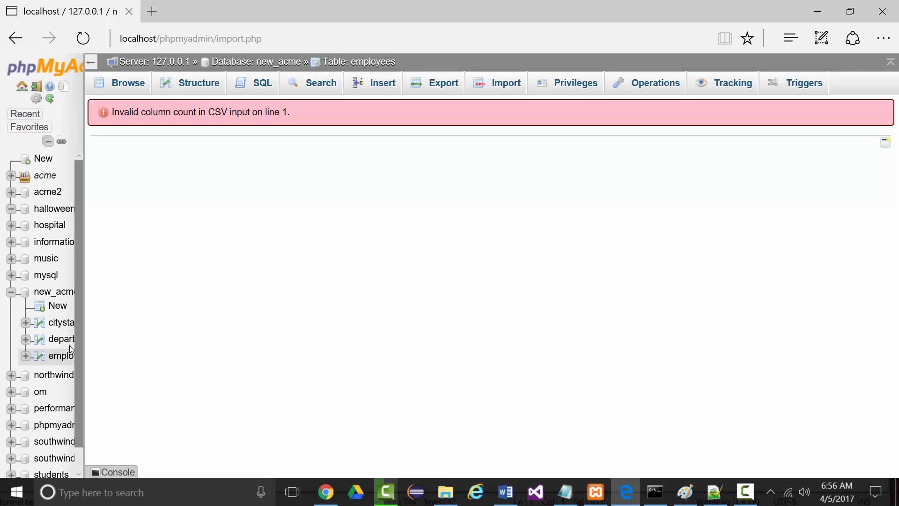
{"action": "left_click", "coordinate": [59, 356]}
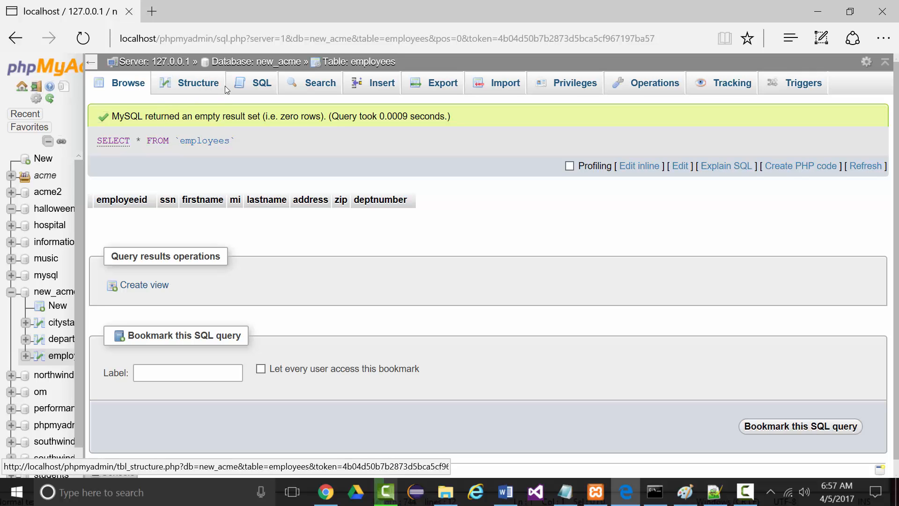
{"action": "left_click", "coordinate": [191, 85]}
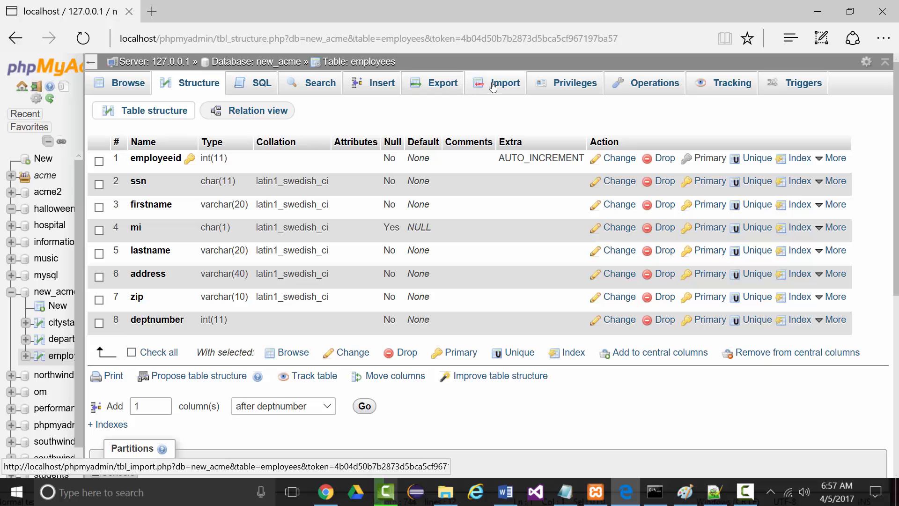
Try to import the new Employees.csv into the employees table with the CSV format and comma-separated columns
{"action": "left_click", "coordinate": [493, 85]}
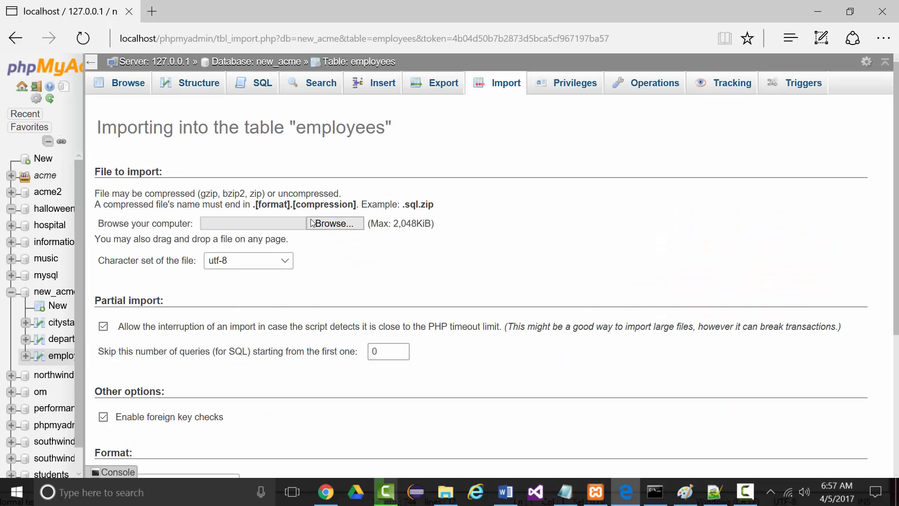
{"action": "left_click", "coordinate": [313, 222]}
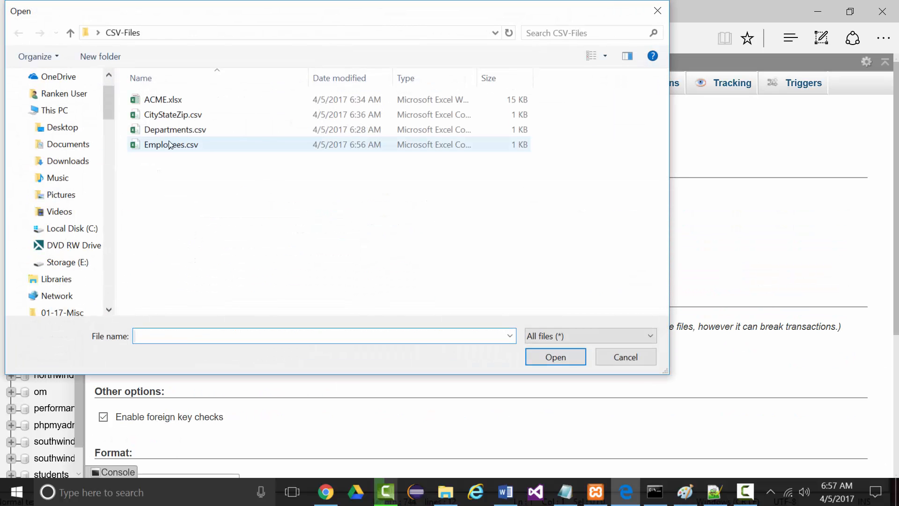
{"action": "left_click", "coordinate": [171, 145]}
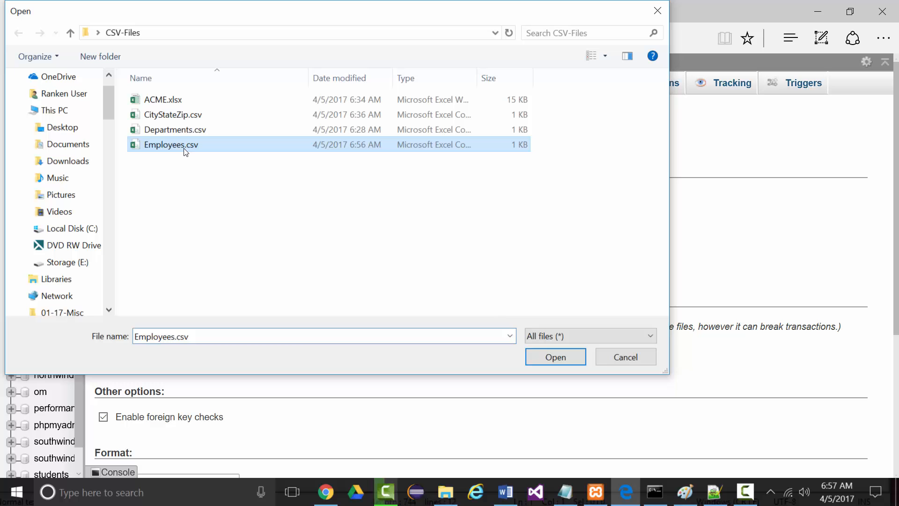
{"action": "left_click", "coordinate": [539, 357]}
{"action": "scroll", "coordinate": [225, 317], "scroll_direction": "down", "scroll_amount": 5}
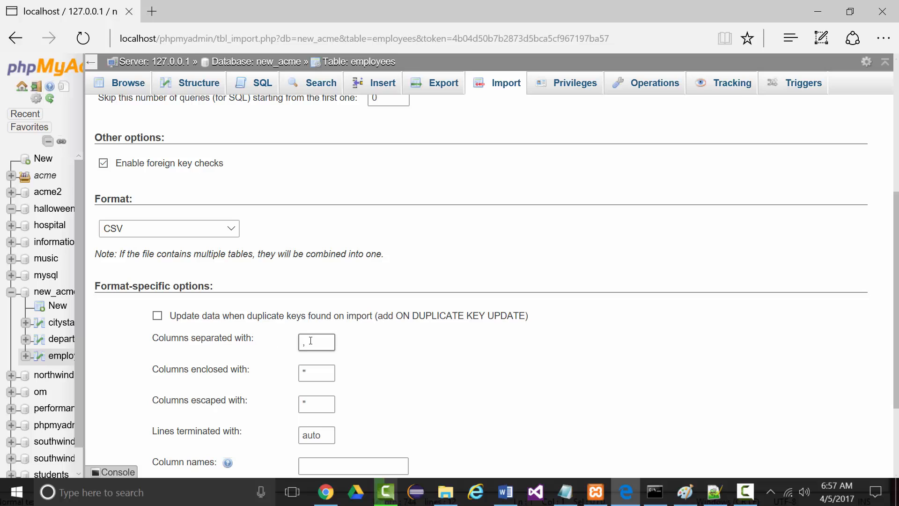
{"action": "scroll", "coordinate": [302, 356], "scroll_direction": "down", "scroll_amount": 3}
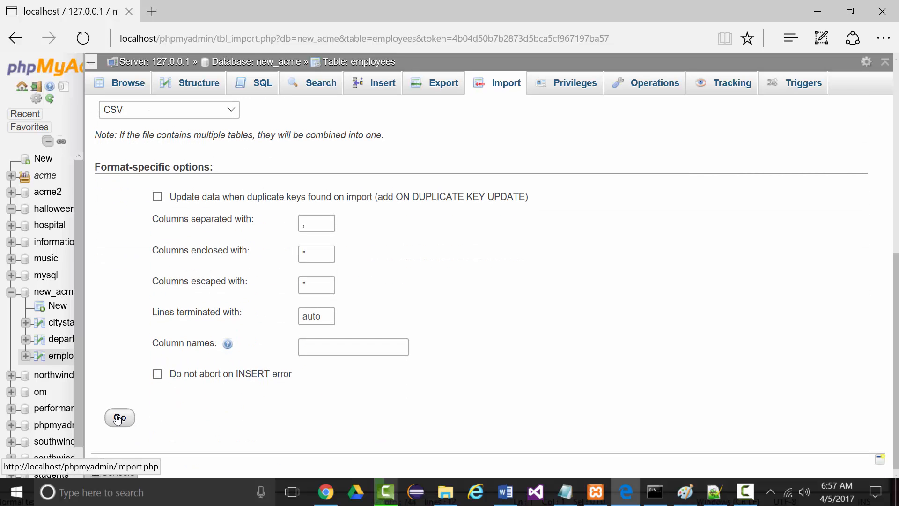
{"action": "left_click", "coordinate": [118, 417]}
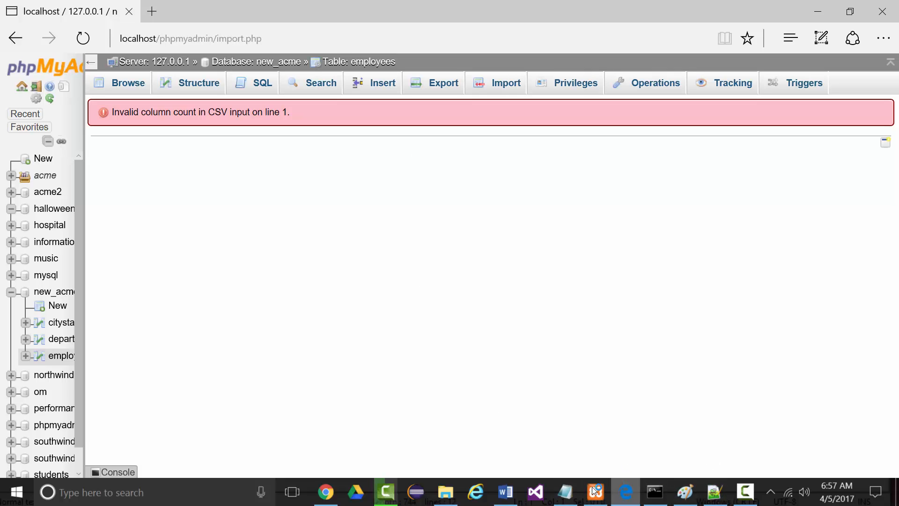
Delete the header row with the column names from Employees.csv in Notepad++ and save the file
{"action": "left_click", "coordinate": [715, 493]}
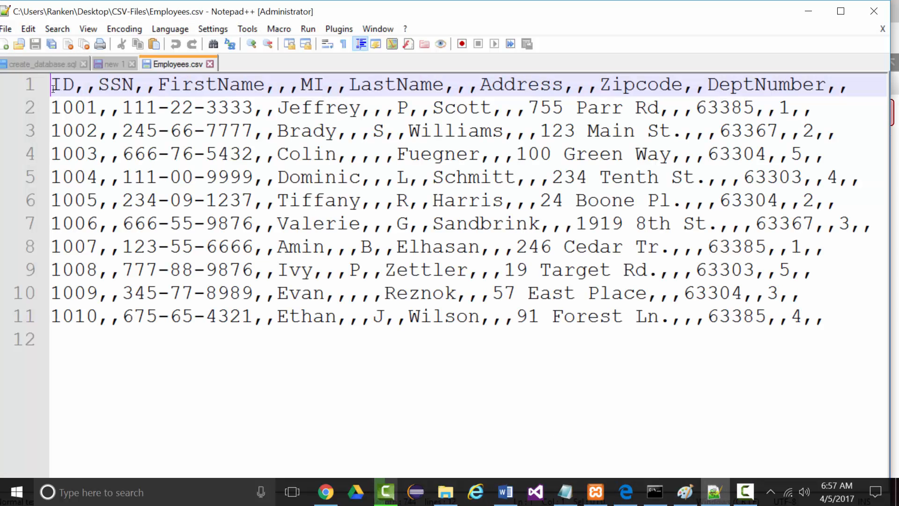
{"action": "left_click_drag", "start_coordinate": [51, 84], "coordinate": [51, 99]}
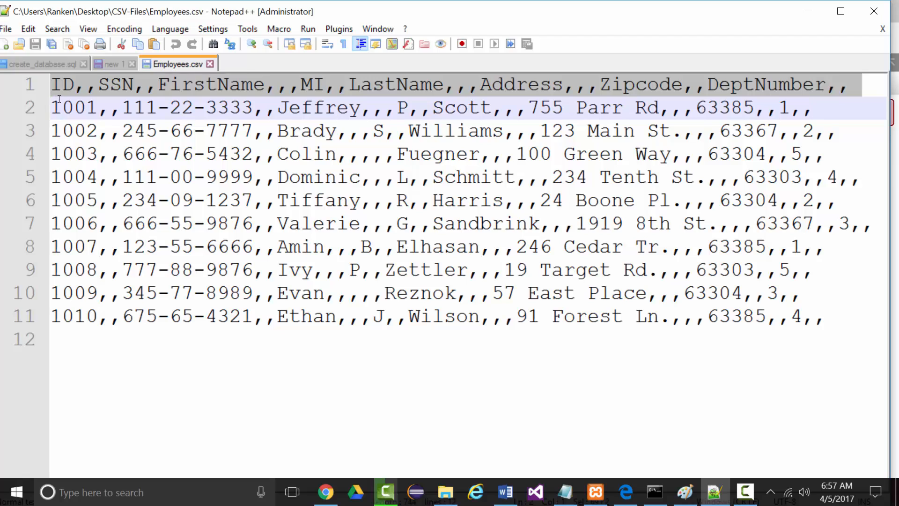
{"action": "key", "text": "Delete"}
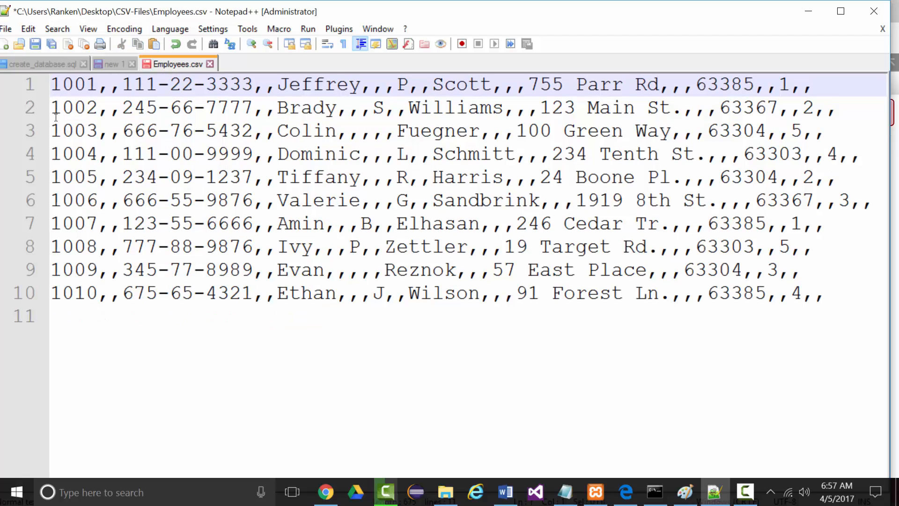
{"action": "left_click", "coordinate": [34, 45]}
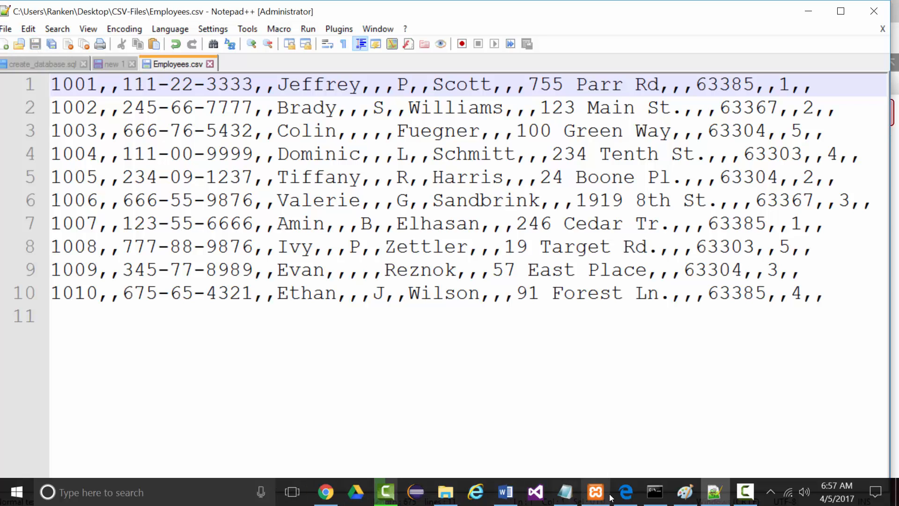
Return to phpMyAdmin and recheck the column structure of the employees table
{"action": "left_click", "coordinate": [626, 492]}
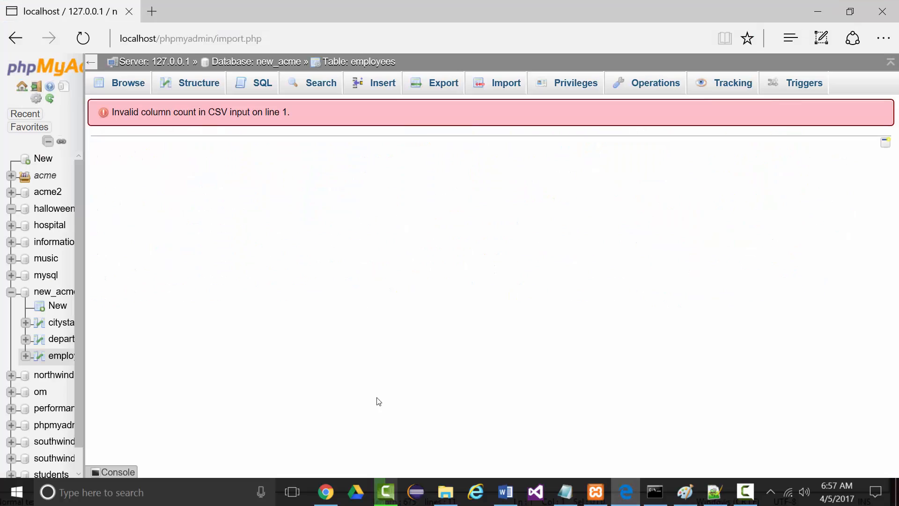
{"action": "left_click", "coordinate": [202, 83]}
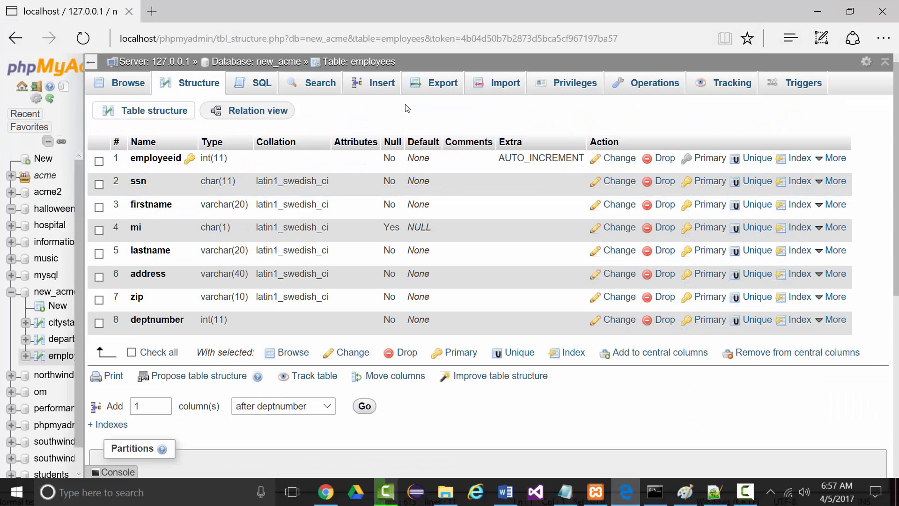
Try to import the edited Employees.csv into the employees table with the CSV format and comma-separated columns
{"action": "left_click", "coordinate": [489, 83]}
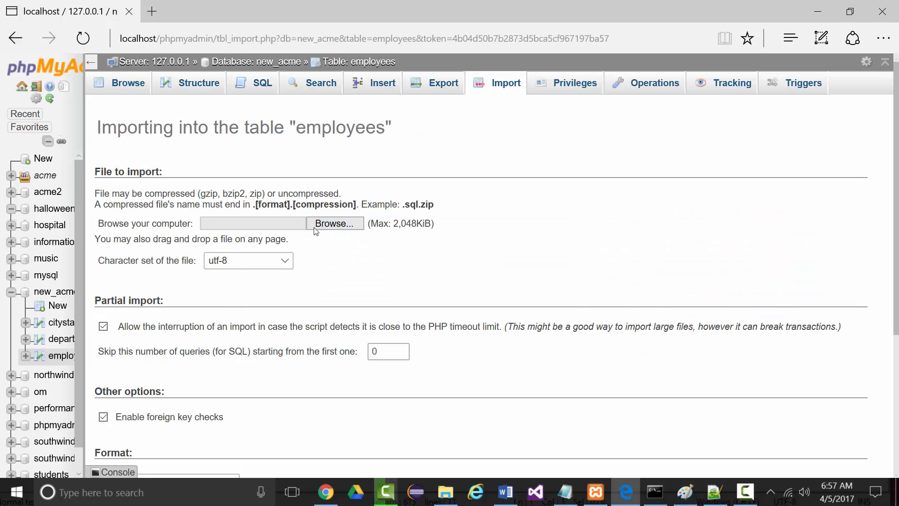
{"action": "left_click", "coordinate": [295, 227]}
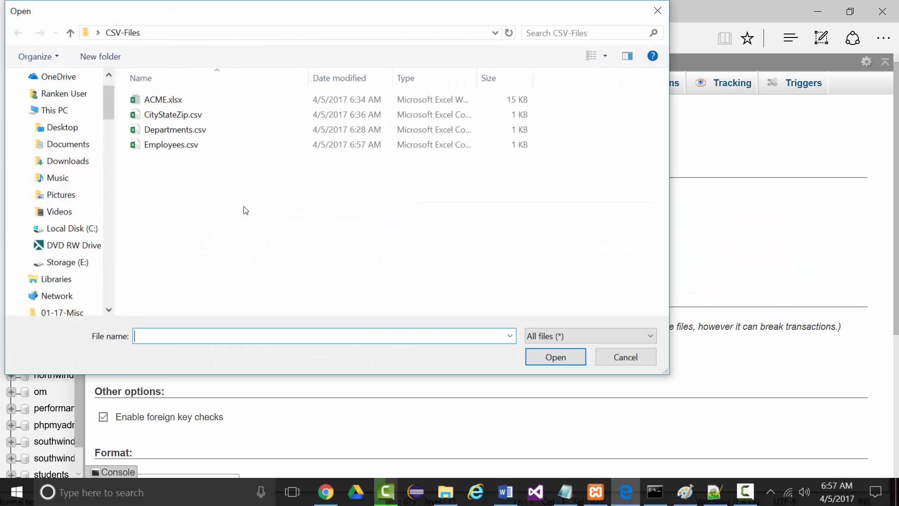
{"action": "double_click", "coordinate": [176, 146]}
{"action": "scroll", "coordinate": [170, 431], "scroll_direction": "down", "scroll_amount": 7}
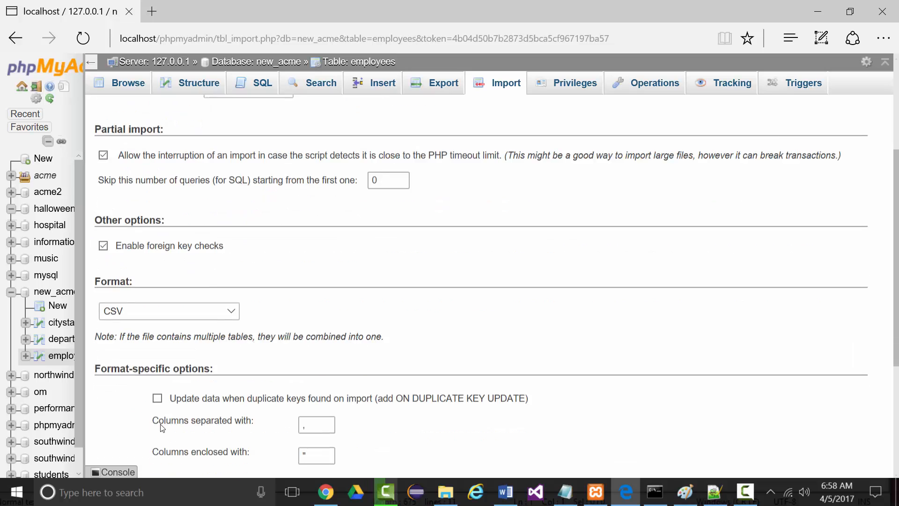
{"action": "scroll", "coordinate": [170, 438], "scroll_direction": "down", "scroll_amount": 1}
{"action": "left_click", "coordinate": [119, 417]}
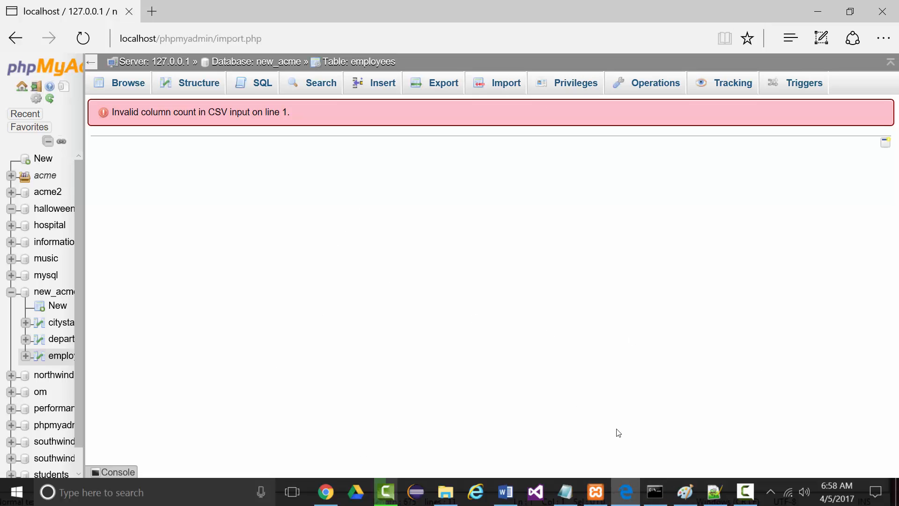
Switch to Notepad++, check the delimiters between the values in Employees.csv, and close the file
{"action": "left_click", "coordinate": [714, 492]}
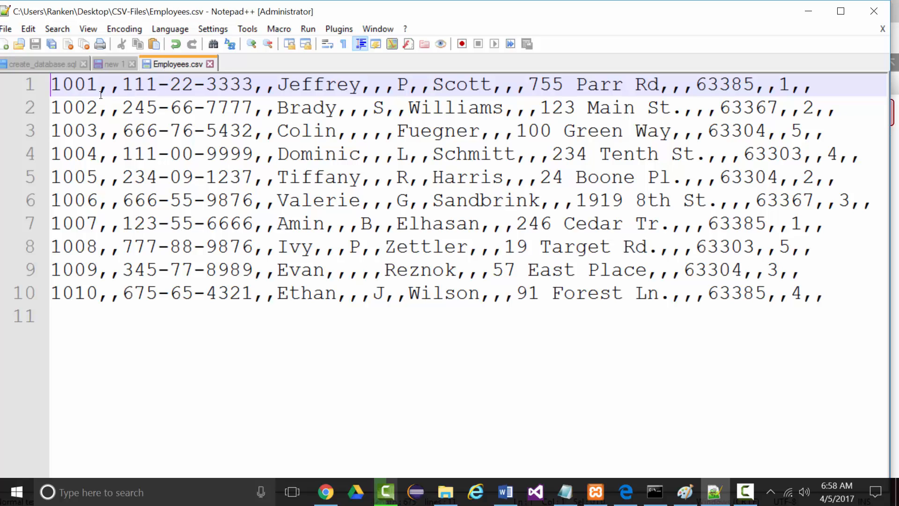
{"action": "left_click_drag", "start_coordinate": [98, 87], "coordinate": [109, 87]}
{"action": "left_click", "coordinate": [210, 63]}
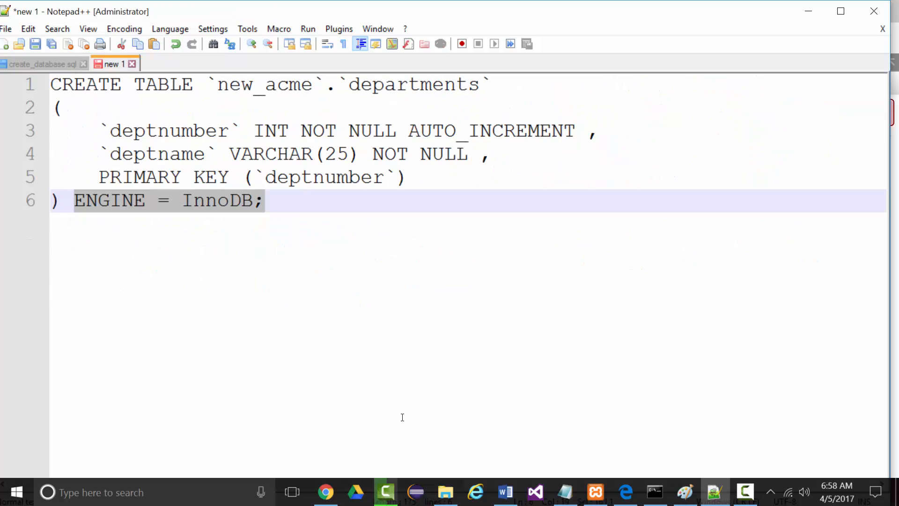
{"action": "left_click", "coordinate": [14, 497]}
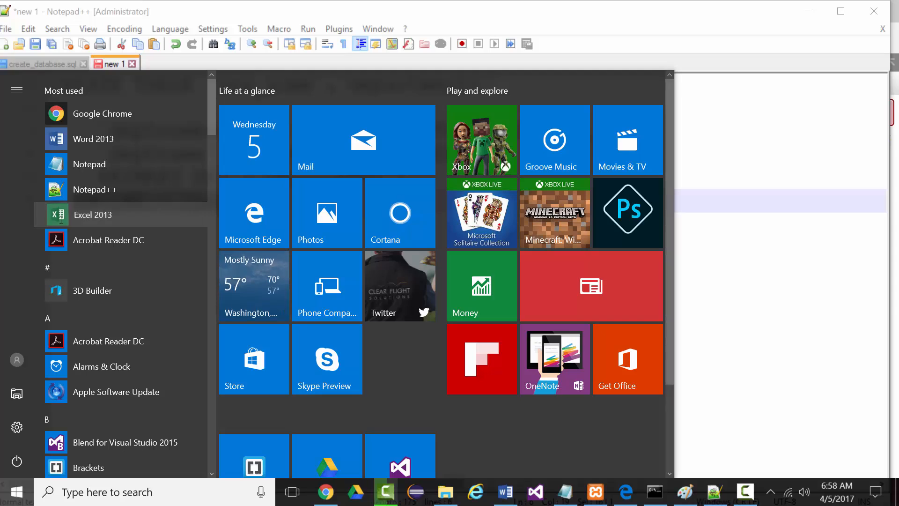
{"action": "left_click", "coordinate": [61, 219]}
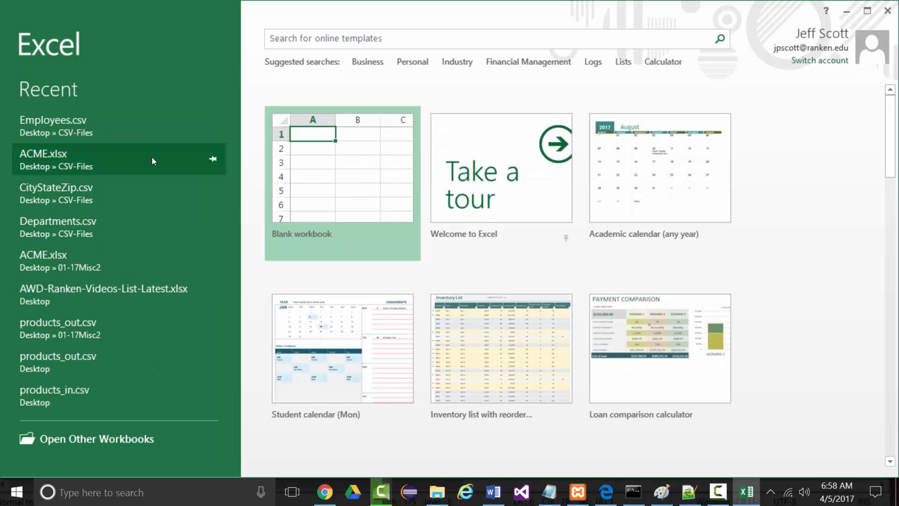
{"action": "left_click", "coordinate": [46, 132]}
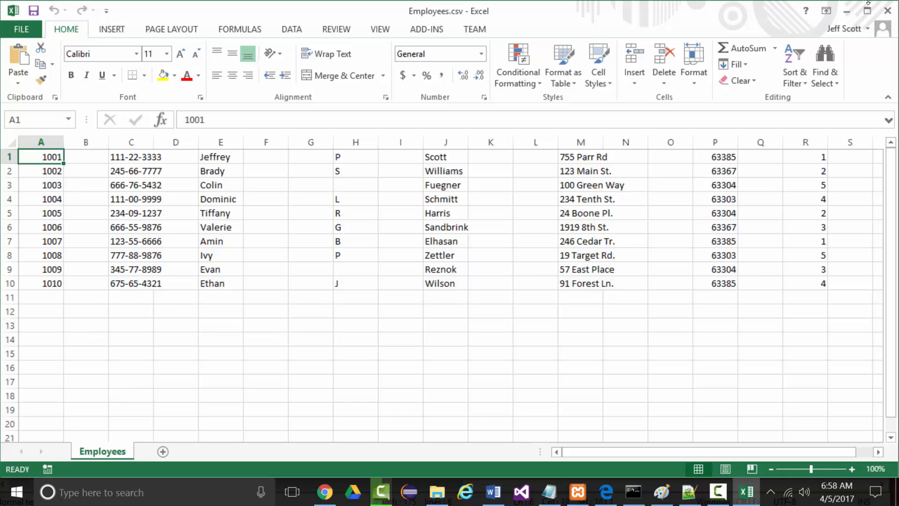
{"action": "left_click", "coordinate": [889, 11]}
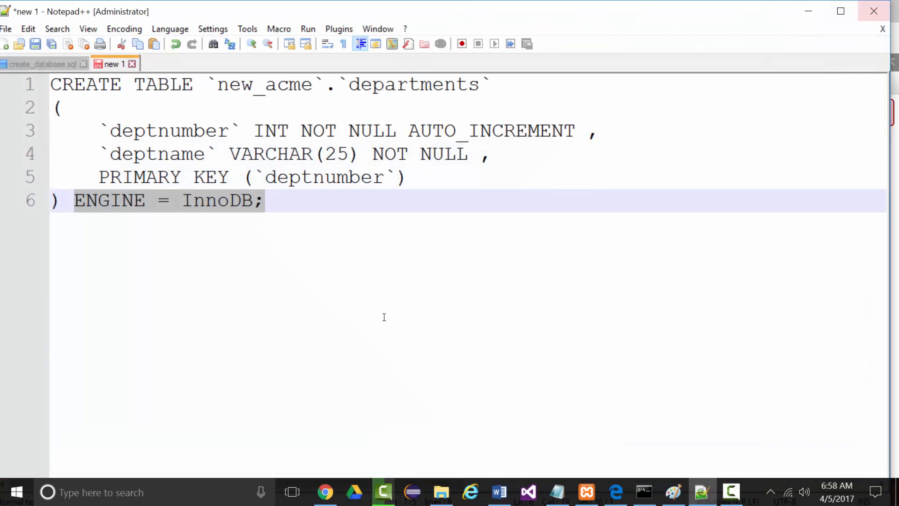
Minimize Notepad++, then open ACME.xlsx from the CSV-Files folder in Excel and show its Employees sheet
{"action": "left_click", "coordinate": [808, 11]}
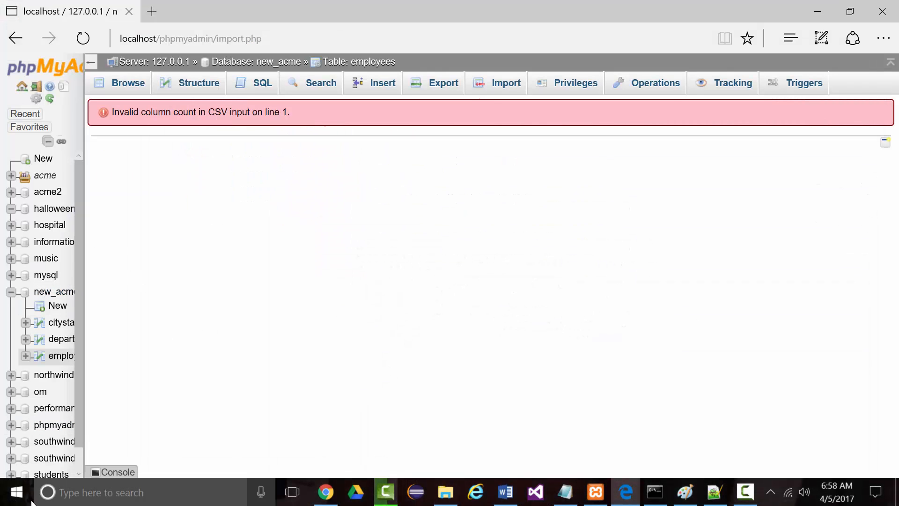
{"action": "left_click", "coordinate": [17, 491]}
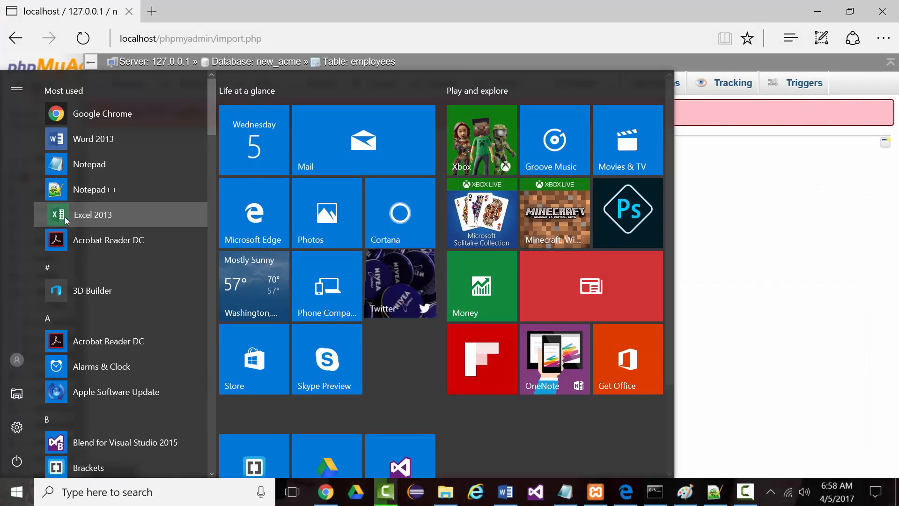
{"action": "left_click", "coordinate": [65, 217]}
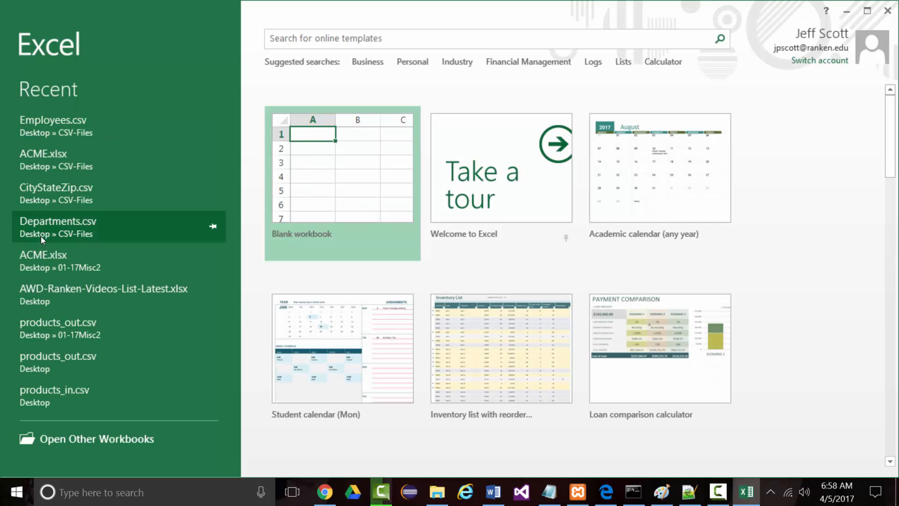
{"action": "left_click", "coordinate": [37, 159]}
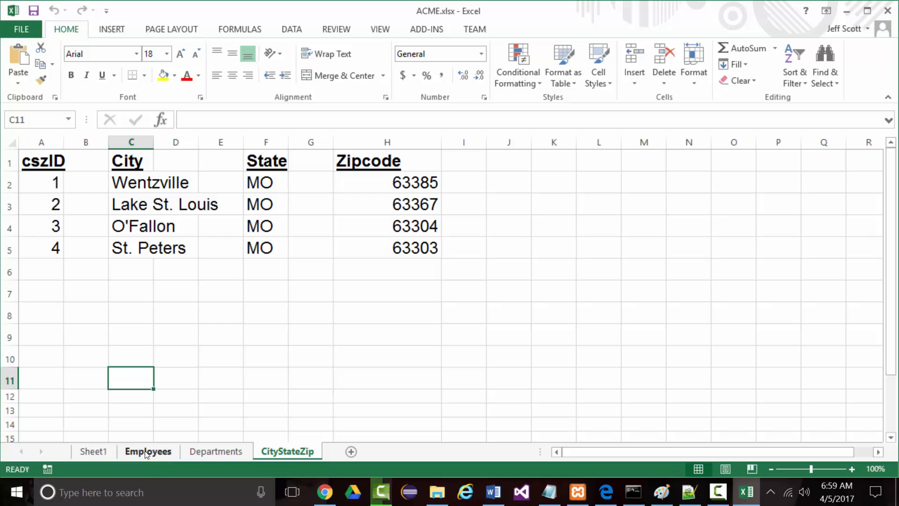
{"action": "left_click", "coordinate": [143, 454]}
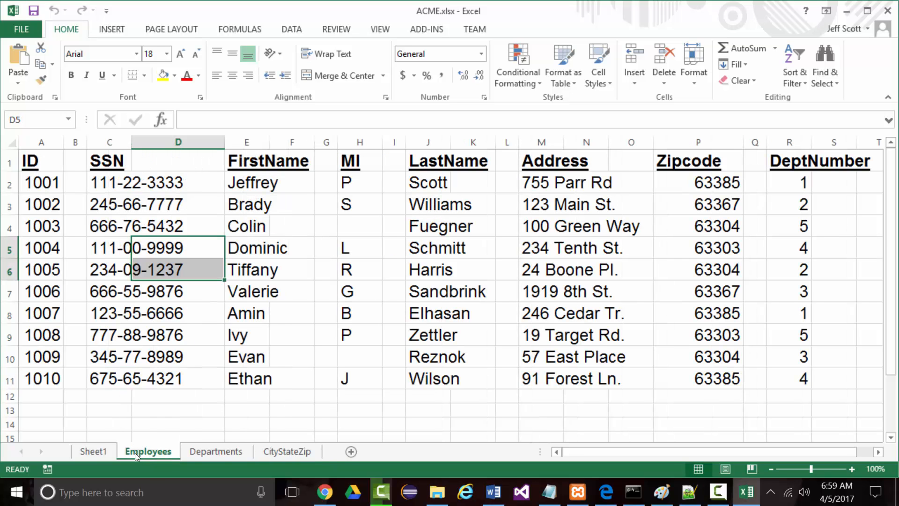
Copy the entire contents of the Employees sheet into a new worksheet as a backup
{"action": "left_click", "coordinate": [25, 159]}
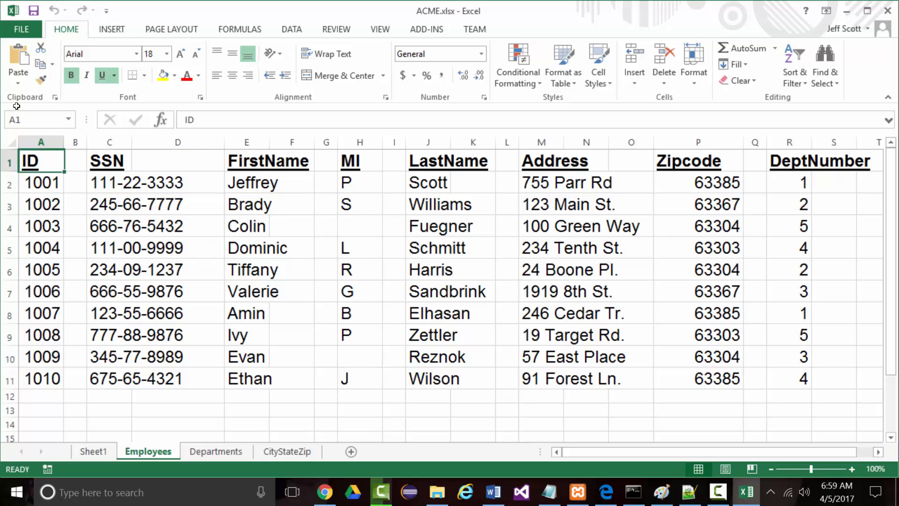
{"action": "left_click", "coordinate": [11, 143]}
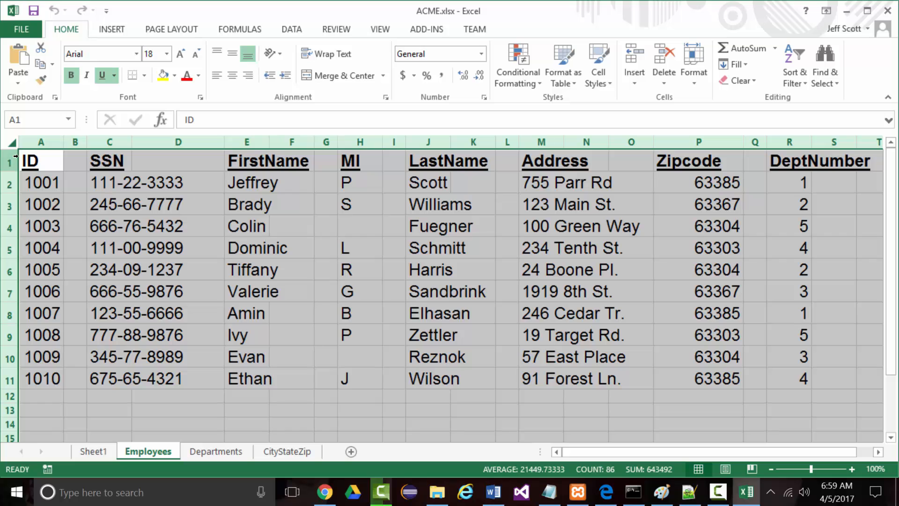
{"action": "key", "text": "ctrl+c"}
{"action": "left_click", "coordinate": [352, 452]}
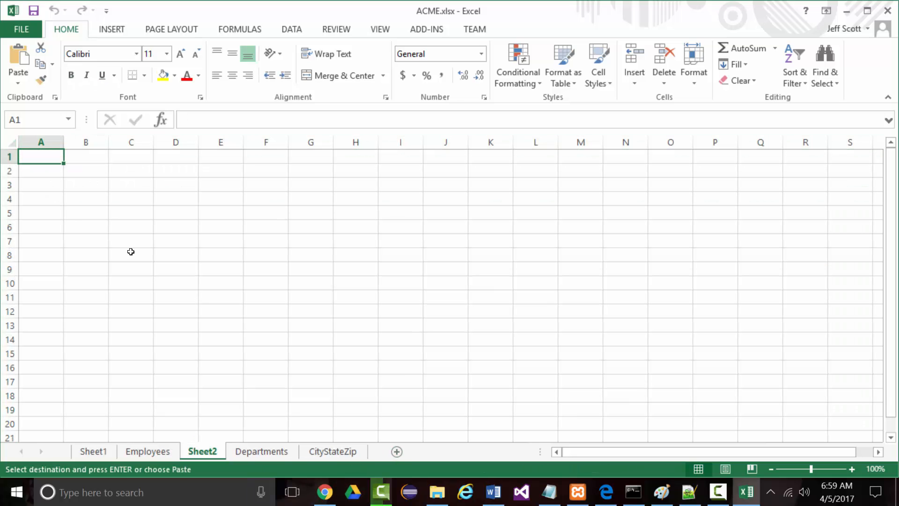
{"action": "key", "text": "ctrl+v"}
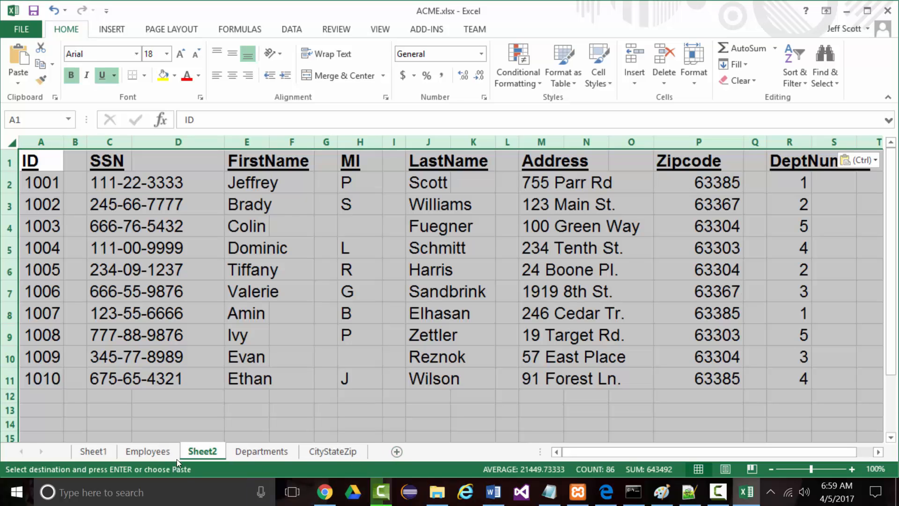
Return to the Employees sheet and delete its header row
{"action": "key", "text": "ctrl+Page_Up"}
{"action": "left_click", "coordinate": [84, 197]}
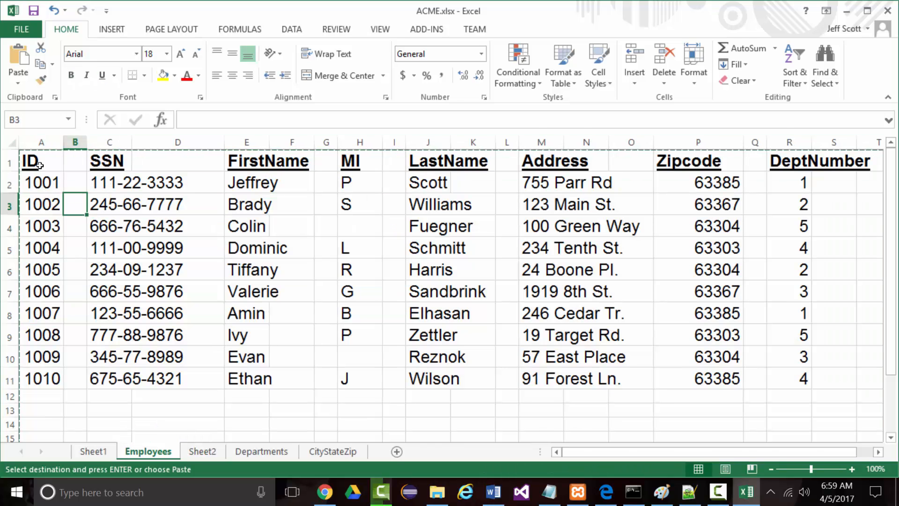
{"action": "left_click", "coordinate": [9, 161]}
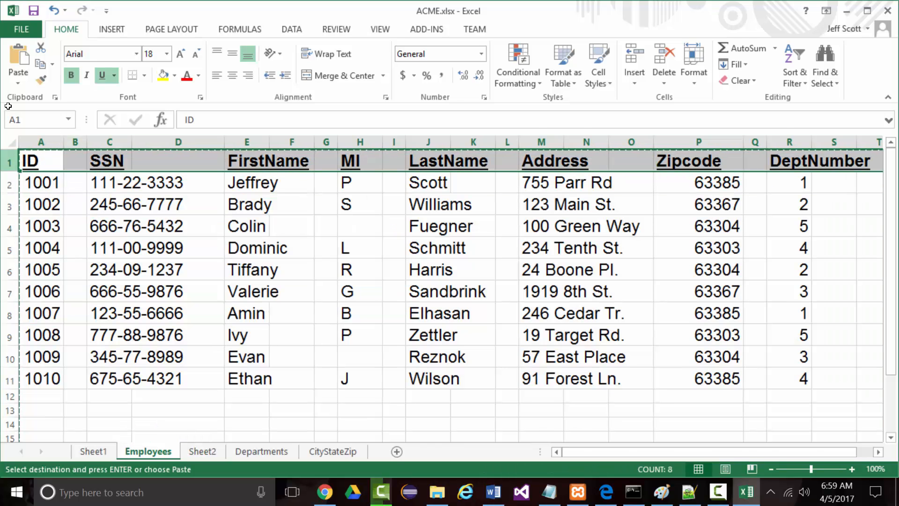
{"action": "right_click", "coordinate": [9, 159]}
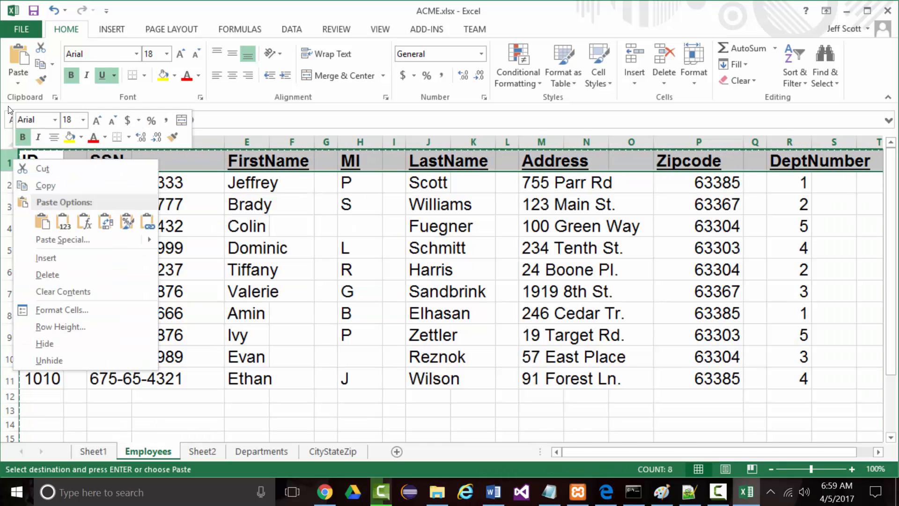
{"action": "left_click", "coordinate": [47, 274]}
{"action": "left_click", "coordinate": [138, 415]}
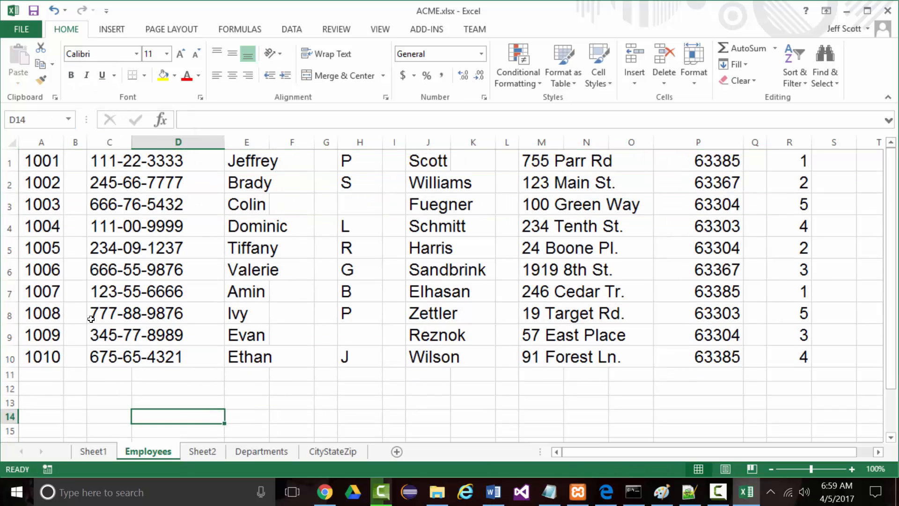
Delete the empty column between the ID and SSN columns and fit the SSN column's width to its contents
{"action": "left_click", "coordinate": [75, 140]}
{"action": "right_click", "coordinate": [76, 139]}
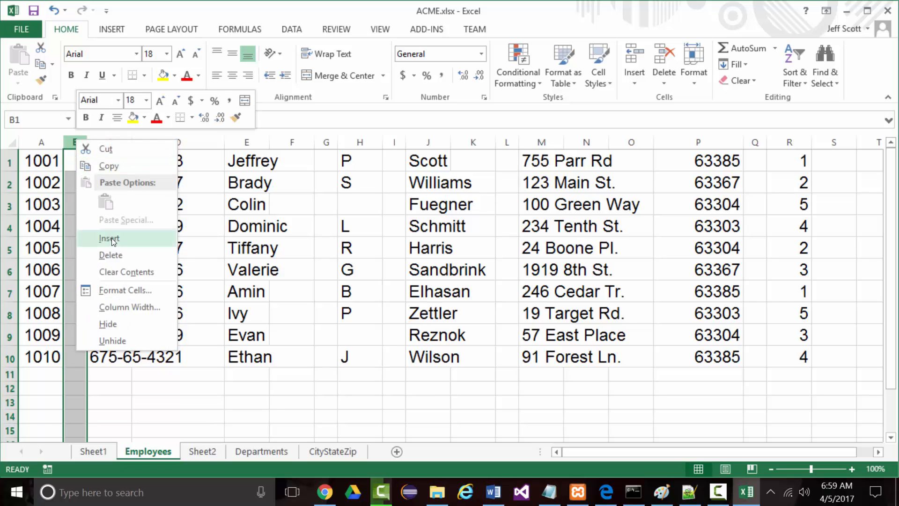
{"action": "left_click", "coordinate": [112, 255]}
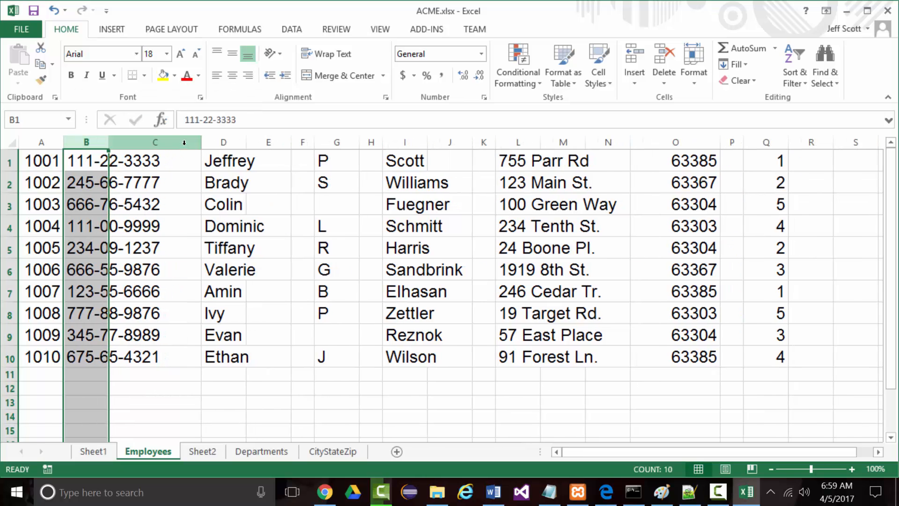
{"action": "left_click", "coordinate": [185, 143]}
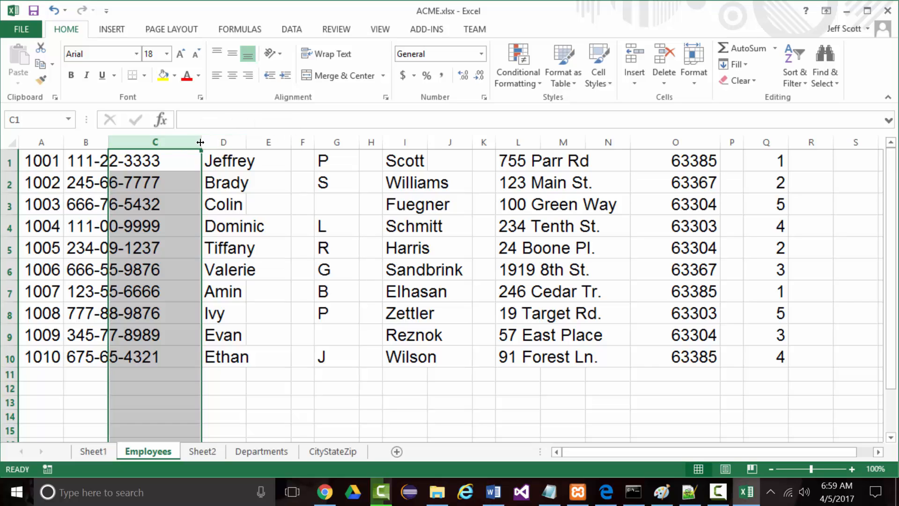
{"action": "double_click", "coordinate": [108, 142]}
Delete the empty column after the SSNs and the two empty columns between the first names and middle initials
{"action": "right_click", "coordinate": [212, 142]}
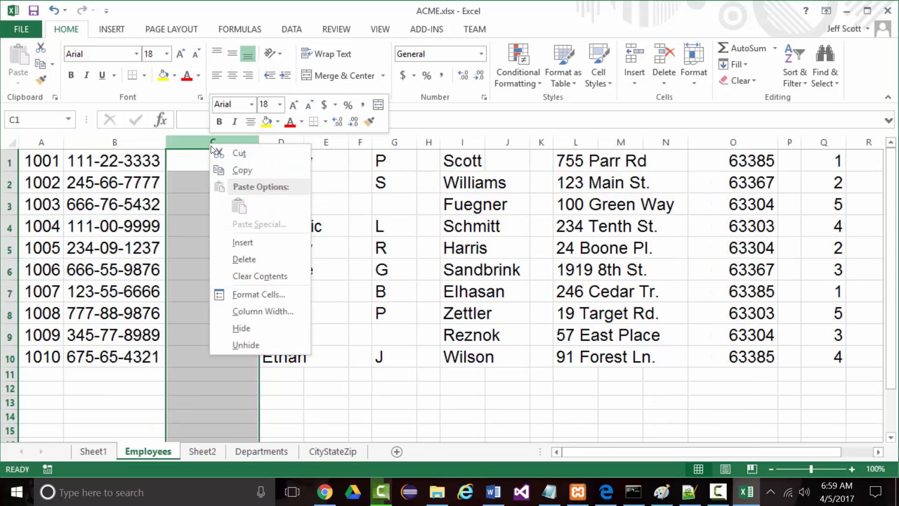
{"action": "left_click", "coordinate": [245, 260]}
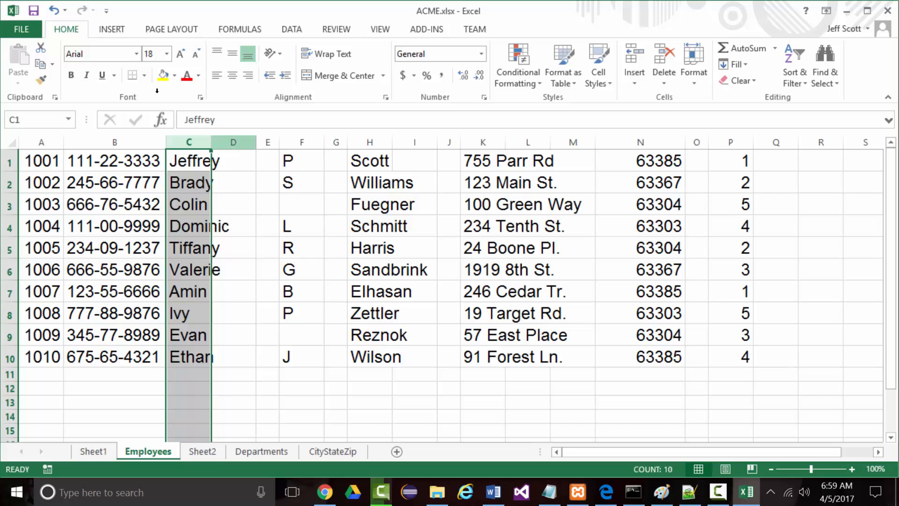
{"action": "right_click", "coordinate": [234, 142]}
{"action": "left_click", "coordinate": [266, 251]}
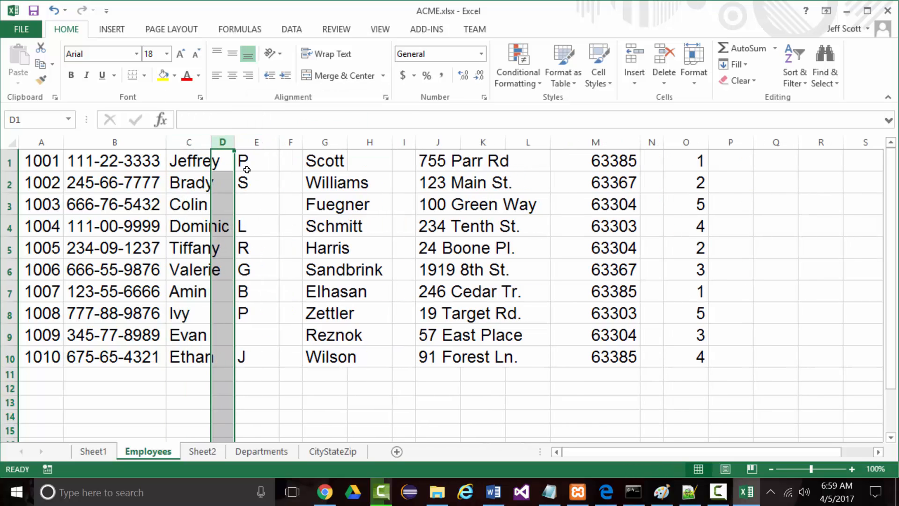
{"action": "right_click", "coordinate": [232, 141]}
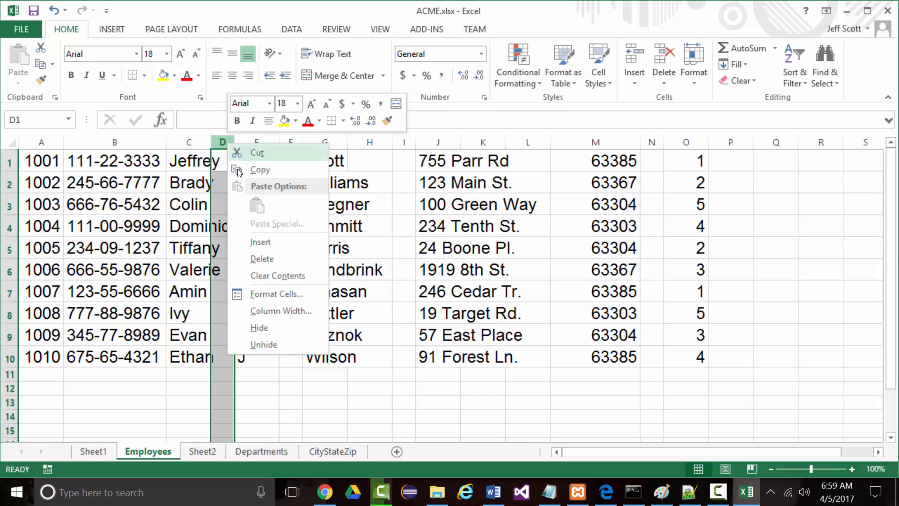
{"action": "left_click", "coordinate": [259, 259]}
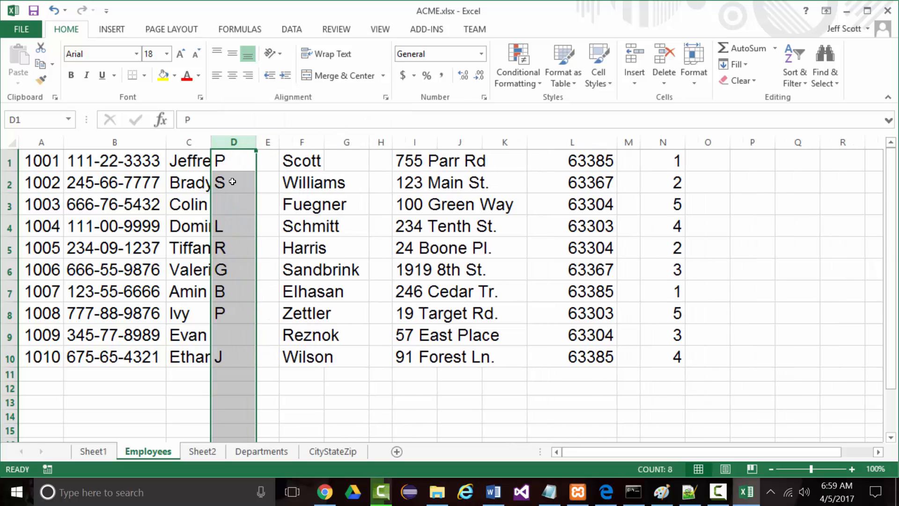
Fit the middle initial column's width to its contents and delete the empty column before the last names
{"action": "double_click", "coordinate": [257, 142]}
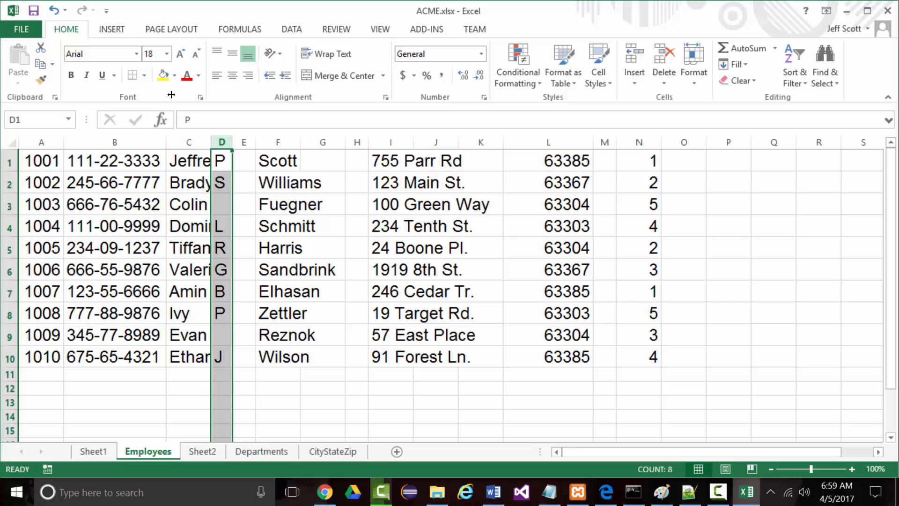
{"action": "left_click", "coordinate": [244, 142]}
{"action": "right_click", "coordinate": [245, 142]}
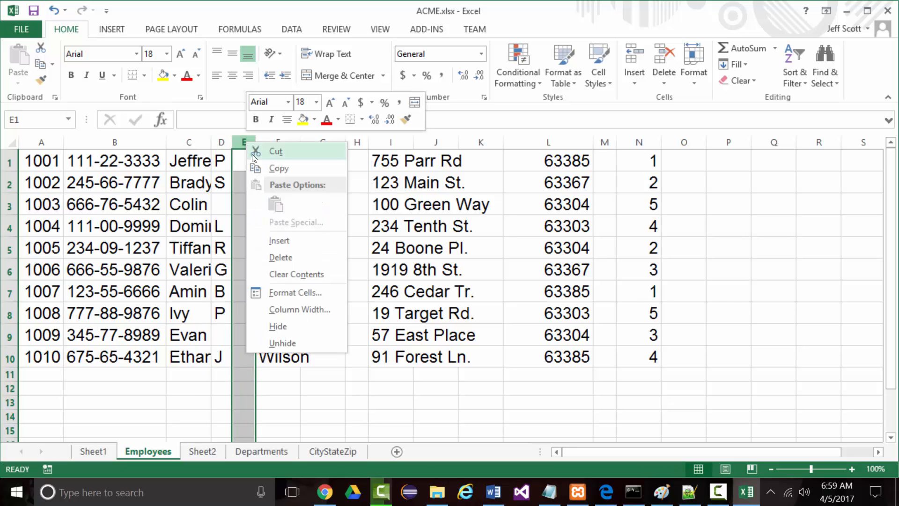
{"action": "left_click", "coordinate": [280, 259]}
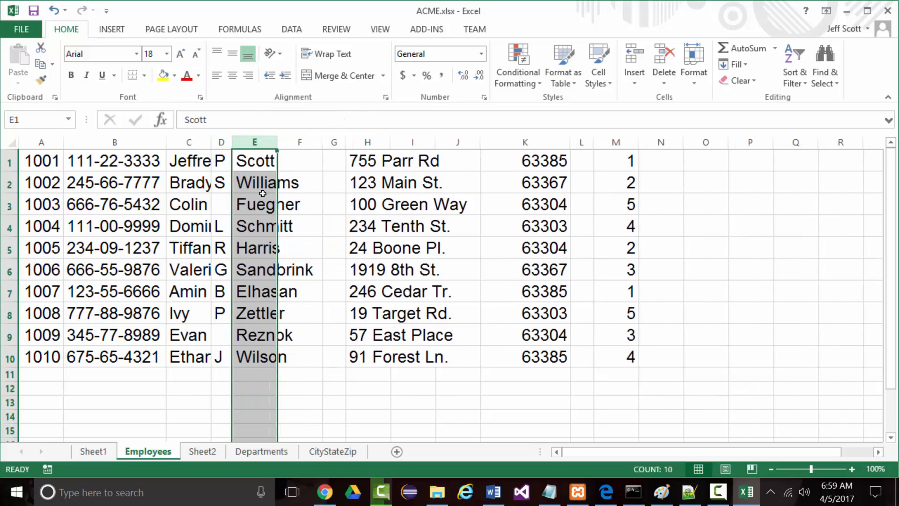
Fit the last name column's width to its contents and delete the two empty columns before the street addresses
{"action": "double_click", "coordinate": [277, 137]}
{"action": "left_click", "coordinate": [341, 142]}
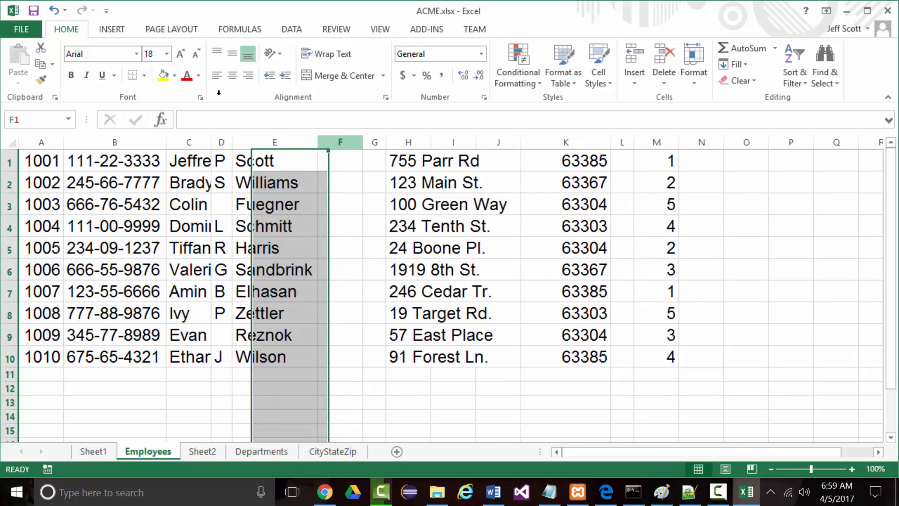
{"action": "right_click", "coordinate": [331, 142]}
{"action": "left_click", "coordinate": [362, 257]}
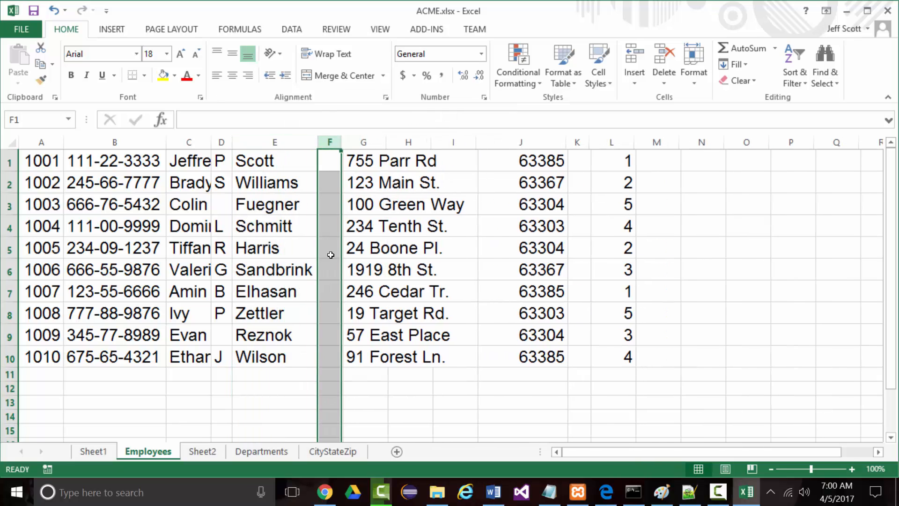
{"action": "right_click", "coordinate": [328, 141]}
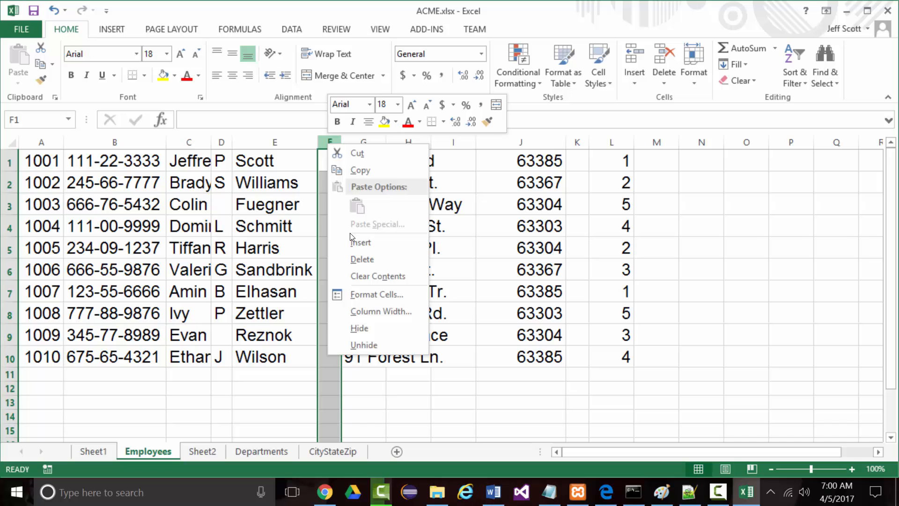
{"action": "left_click", "coordinate": [361, 258]}
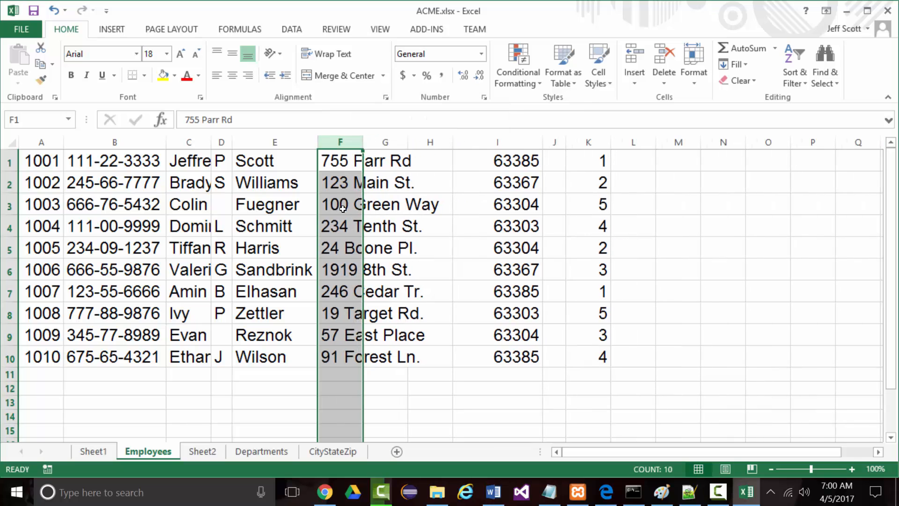
Fit the street address column's width to its contents and delete the two empty columns before the ZIP codes
{"action": "double_click", "coordinate": [362, 142]}
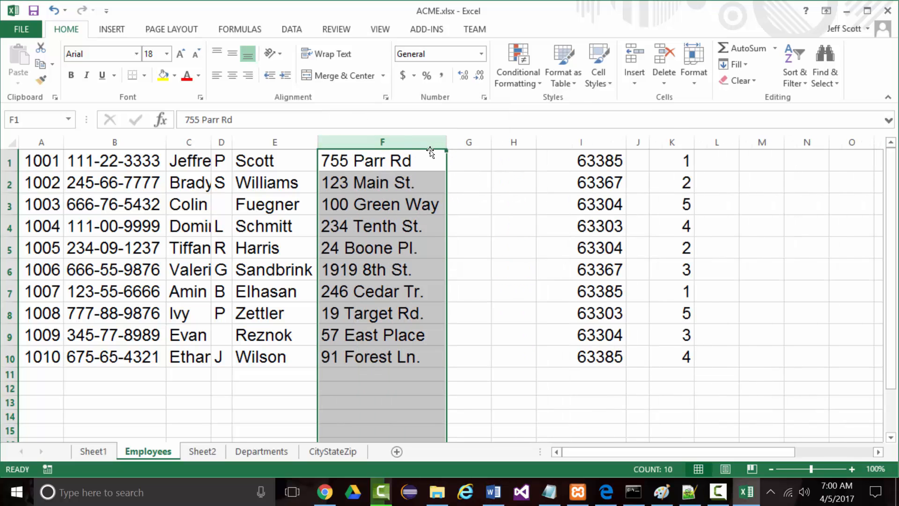
{"action": "right_click", "coordinate": [462, 142]}
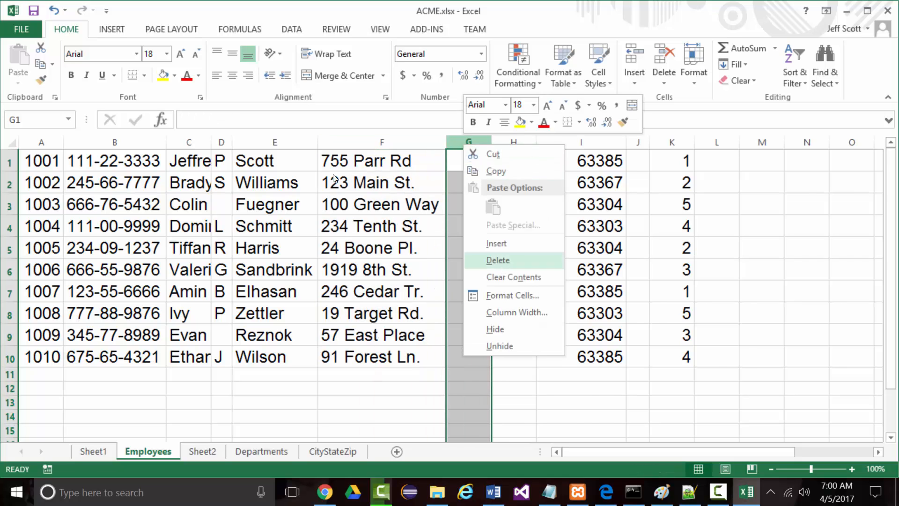
{"action": "left_click", "coordinate": [497, 260]}
{"action": "right_click", "coordinate": [468, 143]}
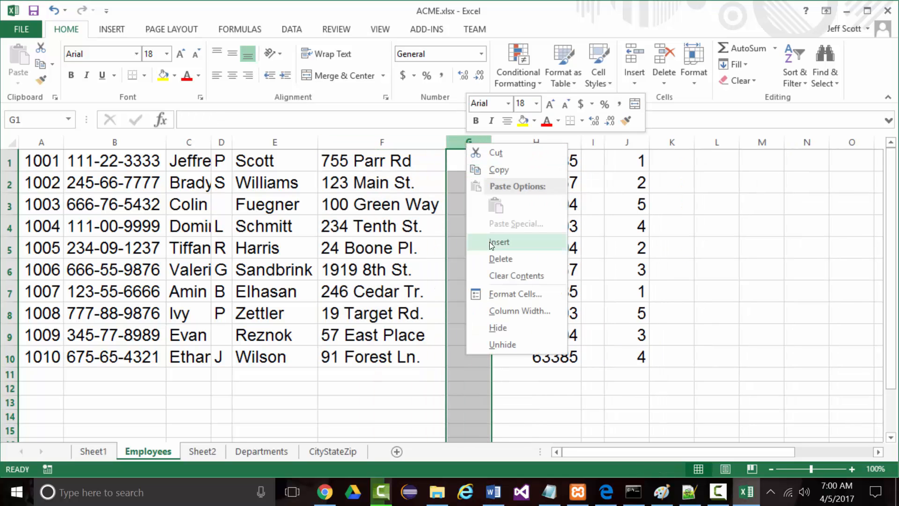
{"action": "left_click", "coordinate": [500, 258]}
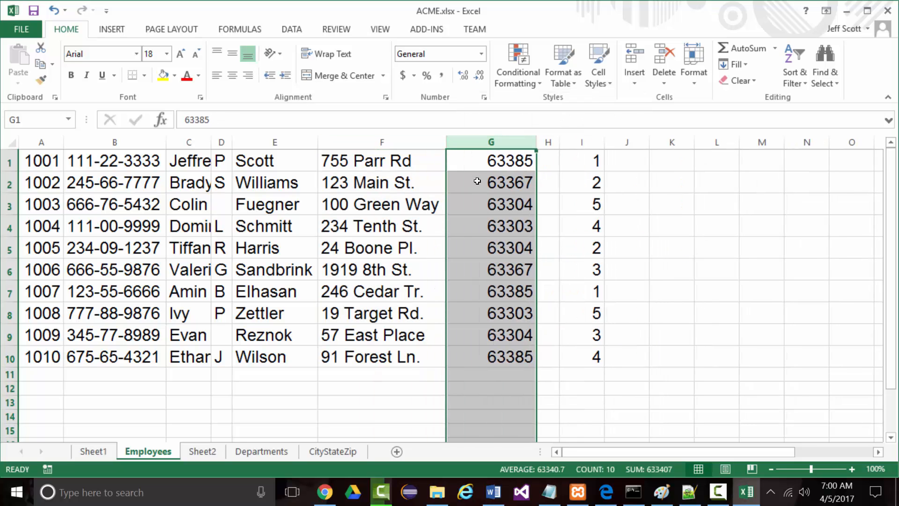
Fit the ZIP code column's width to its contents and delete the empty column after it
{"action": "double_click", "coordinate": [537, 142]}
{"action": "left_click", "coordinate": [518, 144]}
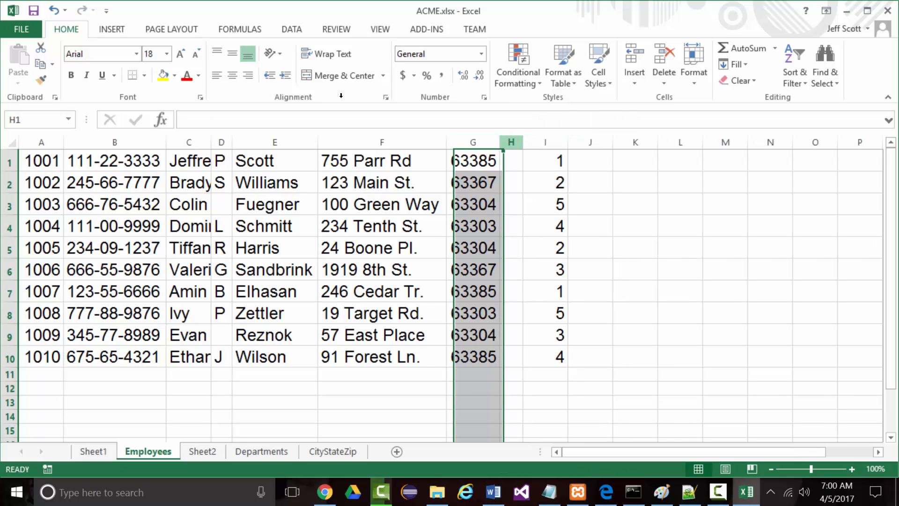
{"action": "right_click", "coordinate": [515, 144]}
{"action": "left_click", "coordinate": [532, 240]}
{"action": "key", "text": "ctrl+z"}
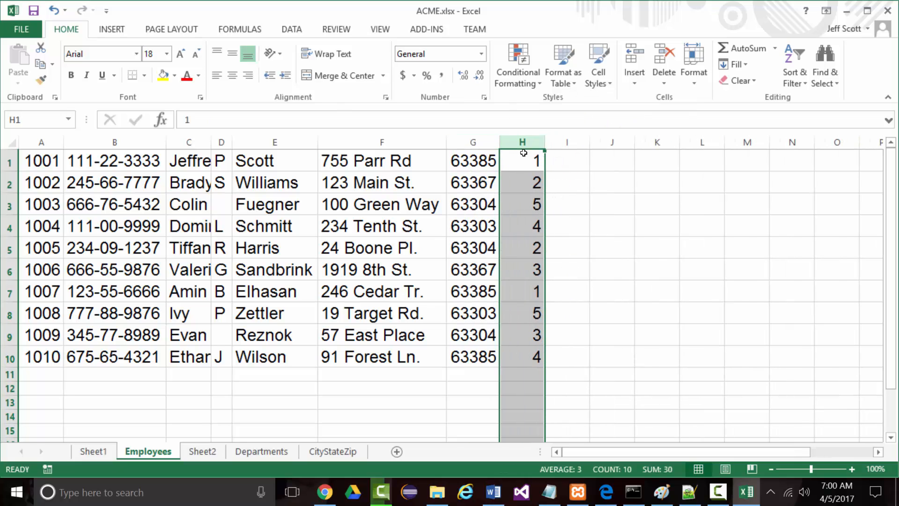
Delete the empty column I after the data and fit column H's width to its contents
{"action": "left_click", "coordinate": [547, 140]}
{"action": "right_click", "coordinate": [548, 143]}
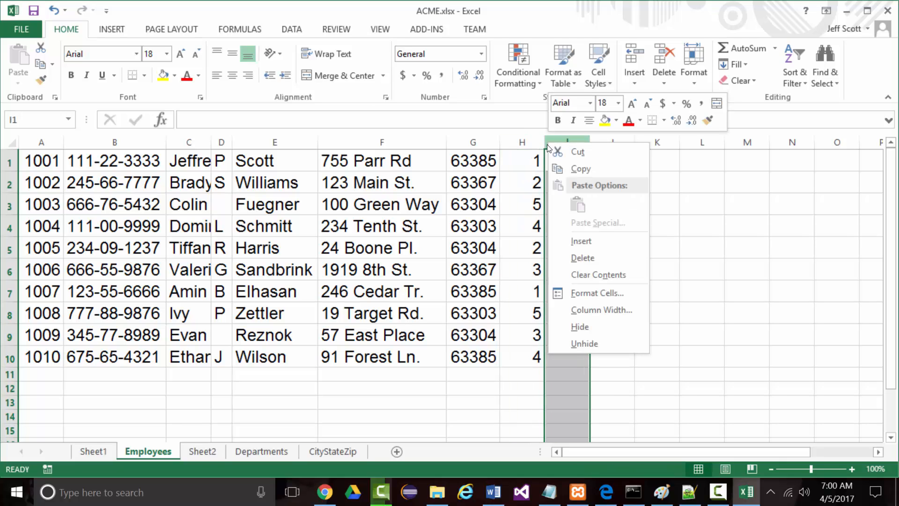
{"action": "left_click", "coordinate": [573, 257]}
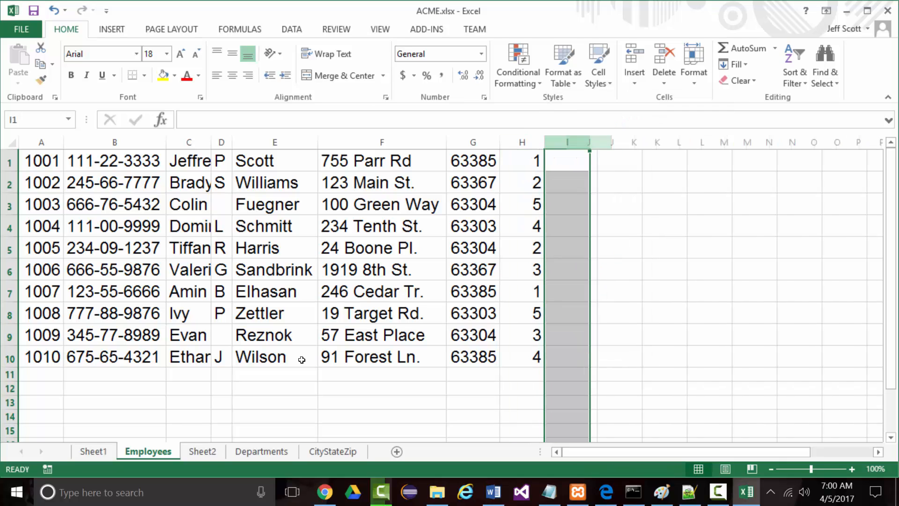
{"action": "left_click", "coordinate": [356, 424]}
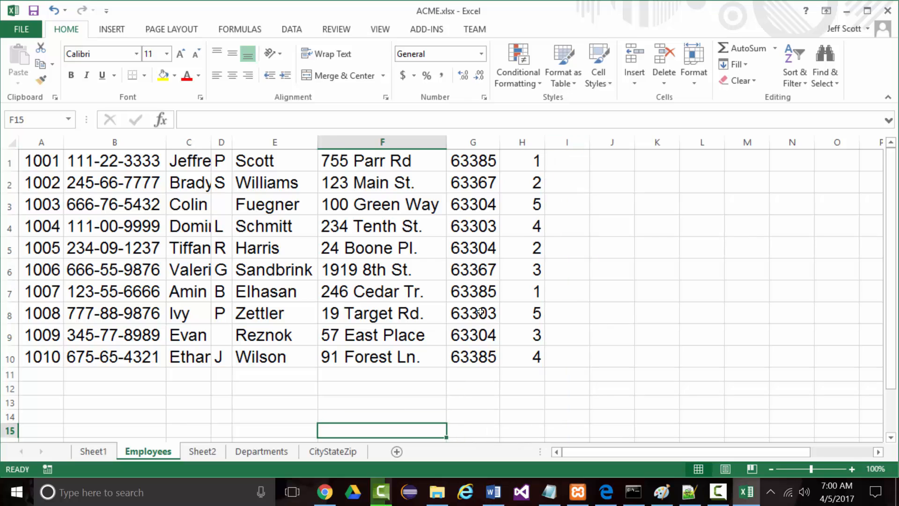
{"action": "double_click", "coordinate": [544, 145]}
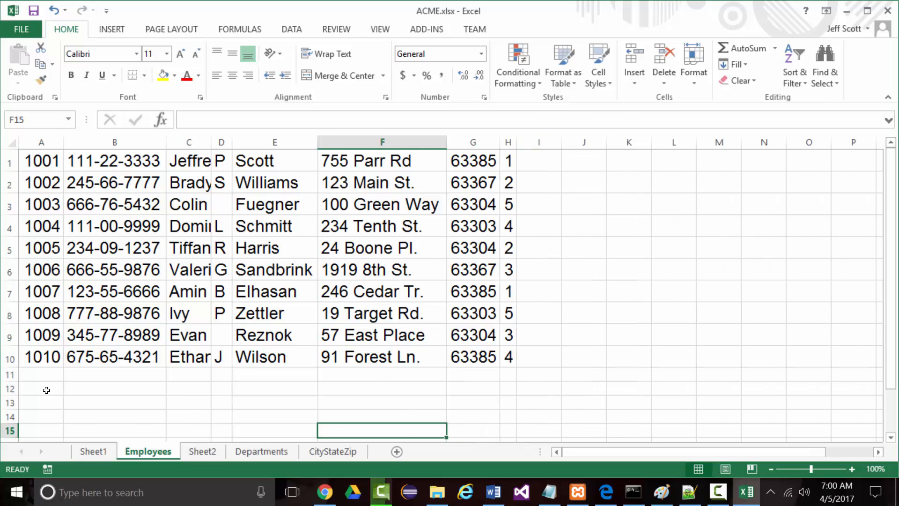
Delete the empty rows 11 to 15 below the employee records
{"action": "left_click_drag", "start_coordinate": [9, 374], "coordinate": [19, 427]}
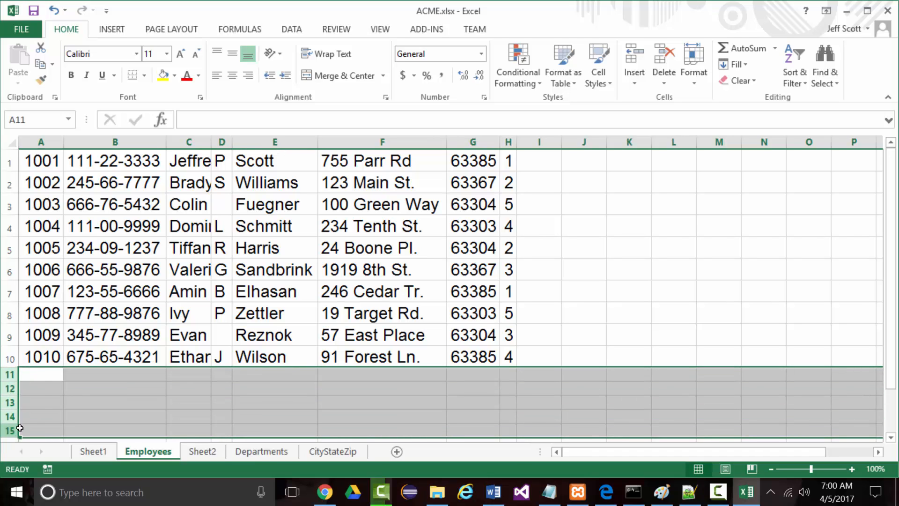
{"action": "right_click", "coordinate": [17, 403]}
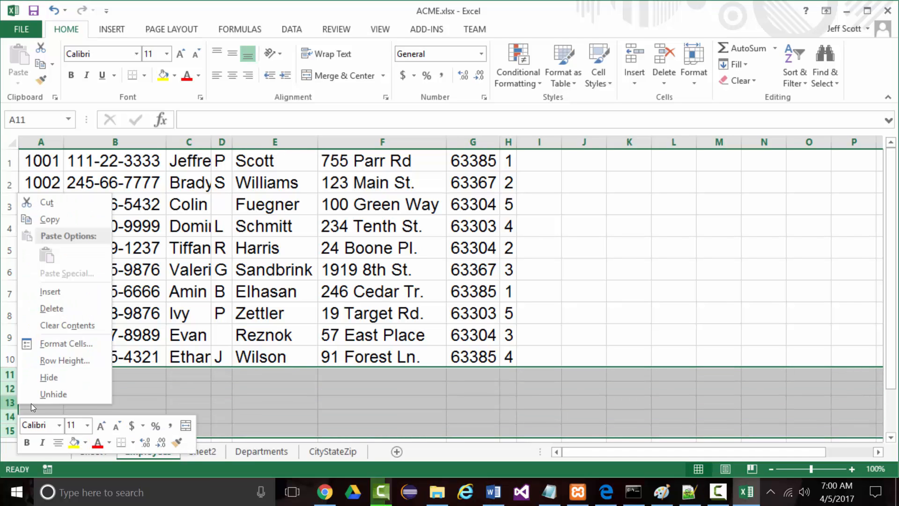
{"action": "left_click", "coordinate": [57, 307]}
{"action": "left_click", "coordinate": [188, 416]}
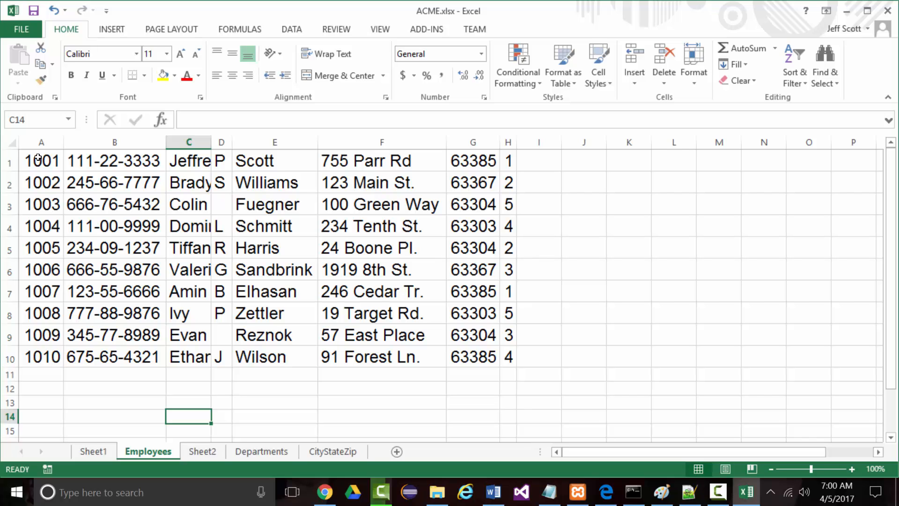
Select the employee data in A1:H10 and save the sheet as comma-delimited Employees.csv in the CSV-Files folder, replacing the existing file
{"action": "left_click_drag", "start_coordinate": [34, 155], "coordinate": [508, 357]}
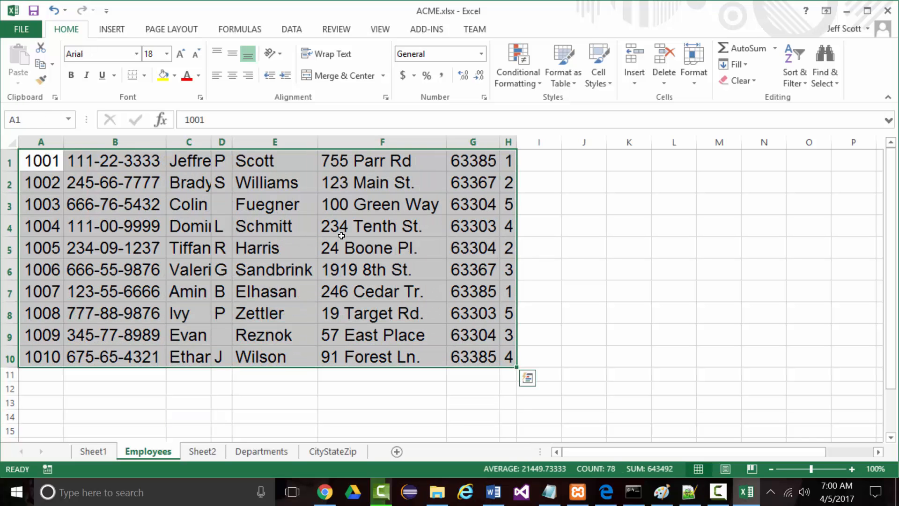
{"action": "left_click", "coordinate": [21, 29]}
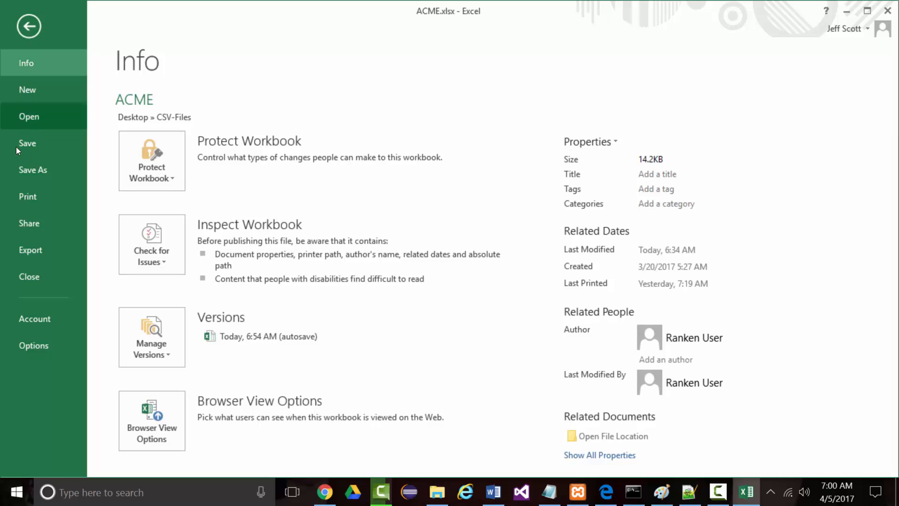
{"action": "left_click", "coordinate": [29, 167]}
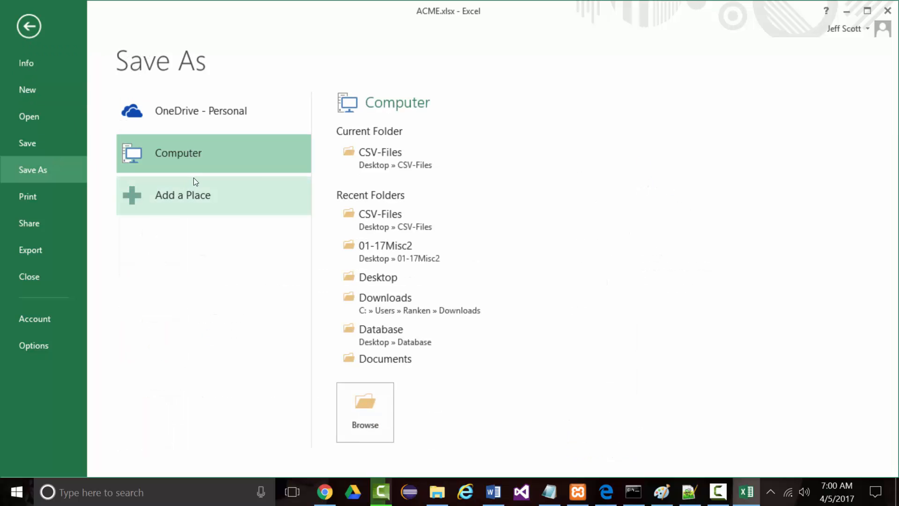
{"action": "left_click", "coordinate": [384, 156]}
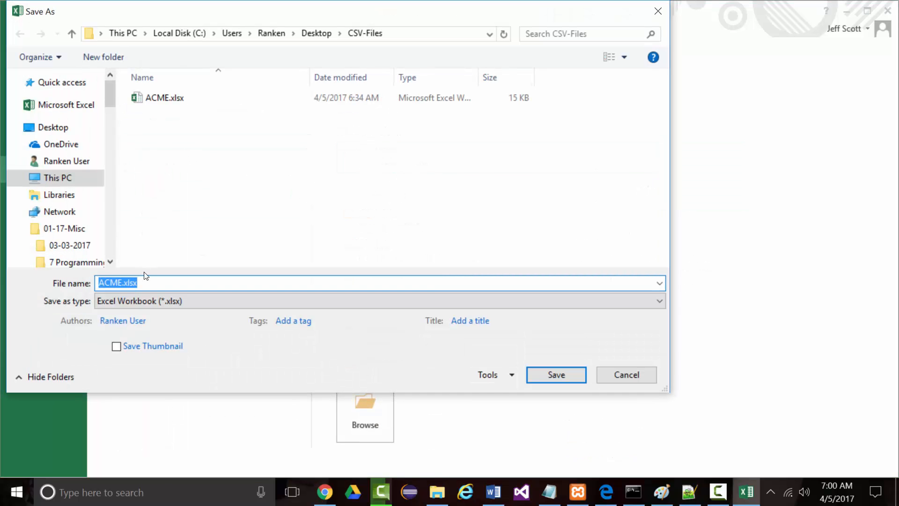
{"action": "left_click", "coordinate": [146, 301]}
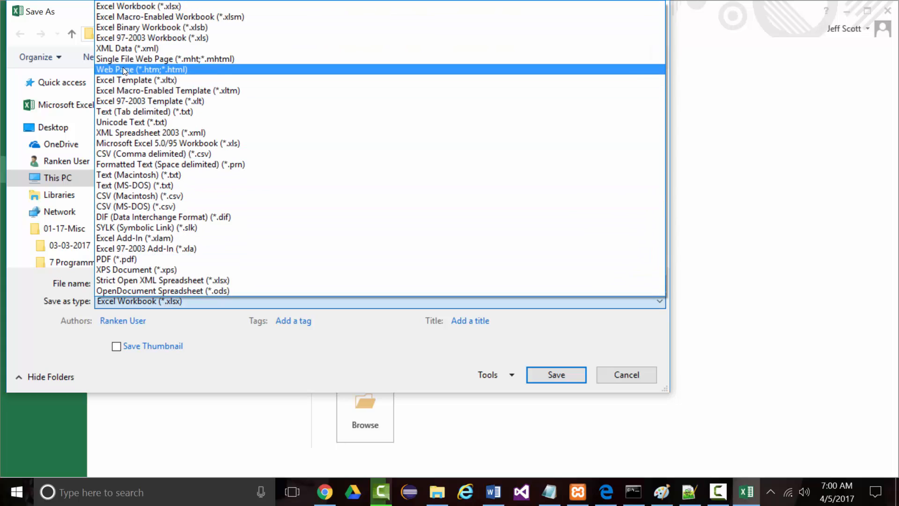
{"action": "left_click", "coordinate": [123, 154]}
{"action": "left_click", "coordinate": [152, 127]}
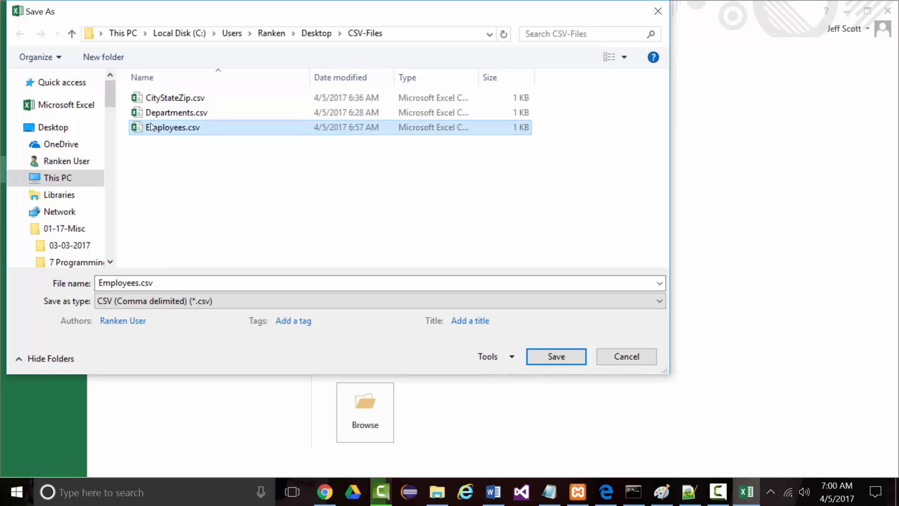
{"action": "left_click", "coordinate": [556, 357]}
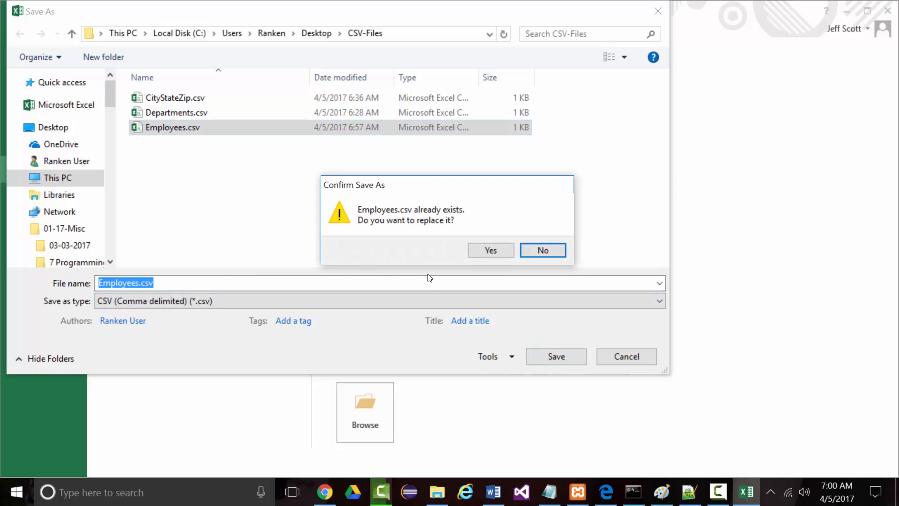
{"action": "left_click", "coordinate": [490, 251]}
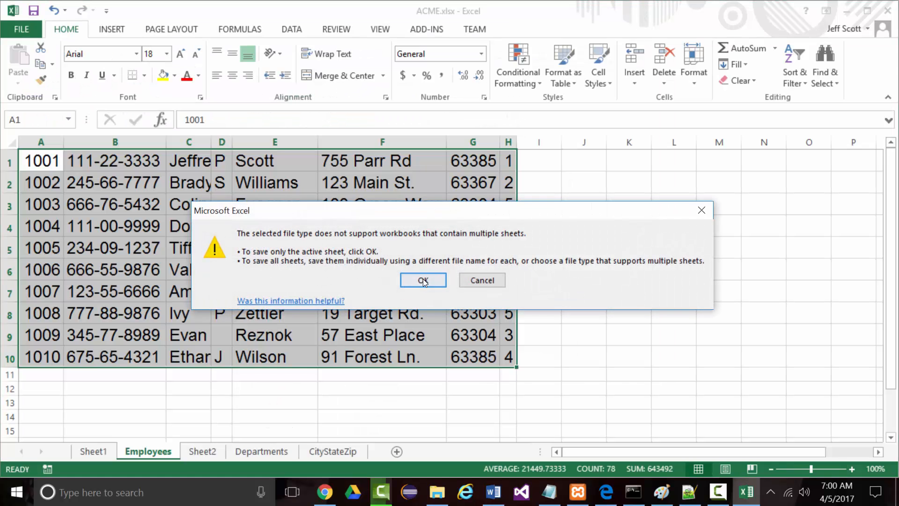
{"action": "left_click", "coordinate": [426, 281]}
{"action": "left_click", "coordinate": [391, 285]}
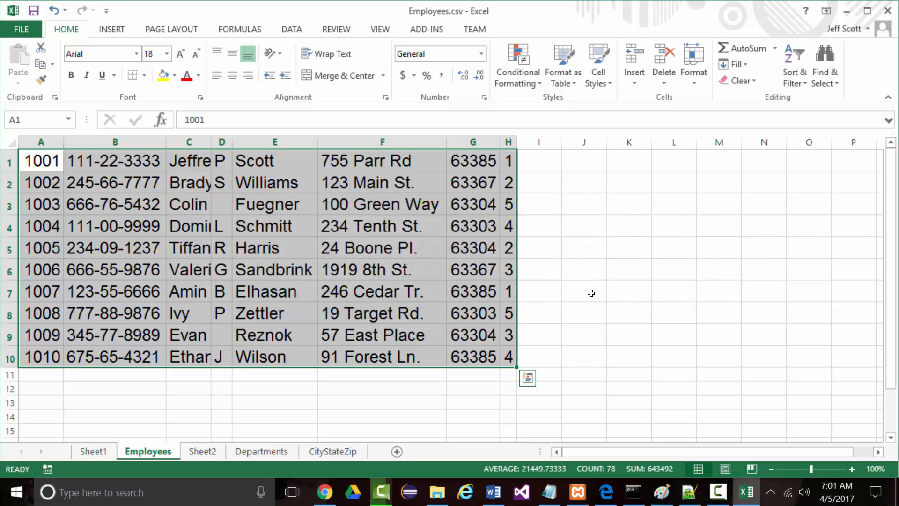
Open Employees.csv from the CSV-Files folder in Notepad++, examine its comma-separated rows, and close the file
{"action": "left_click", "coordinate": [849, 11]}
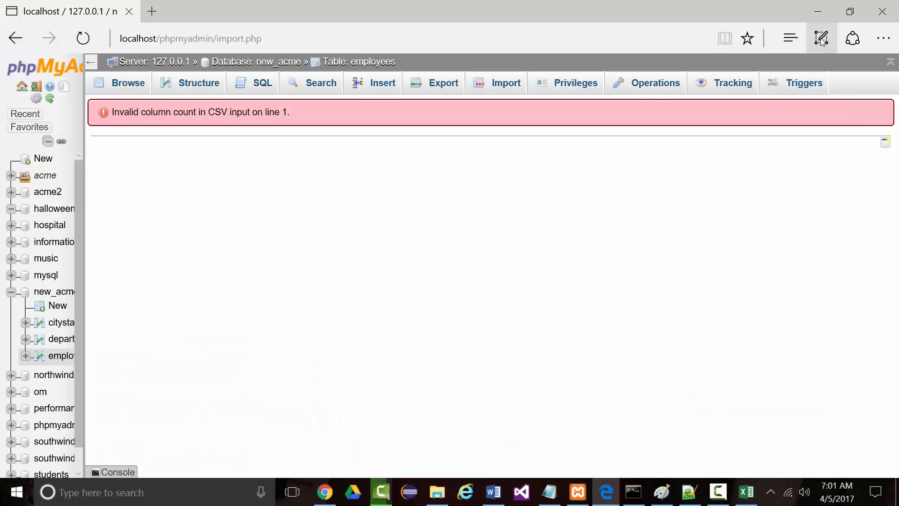
{"action": "left_click", "coordinate": [819, 12]}
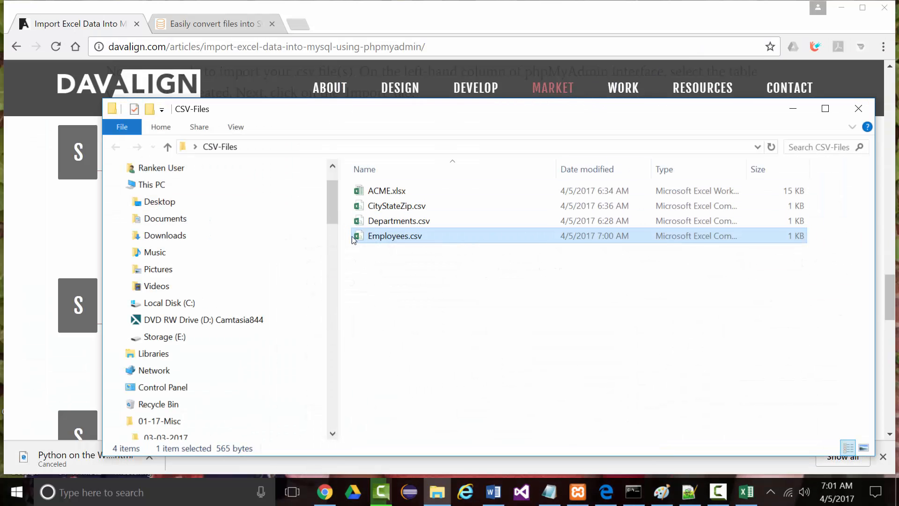
{"action": "right_click", "coordinate": [364, 237]}
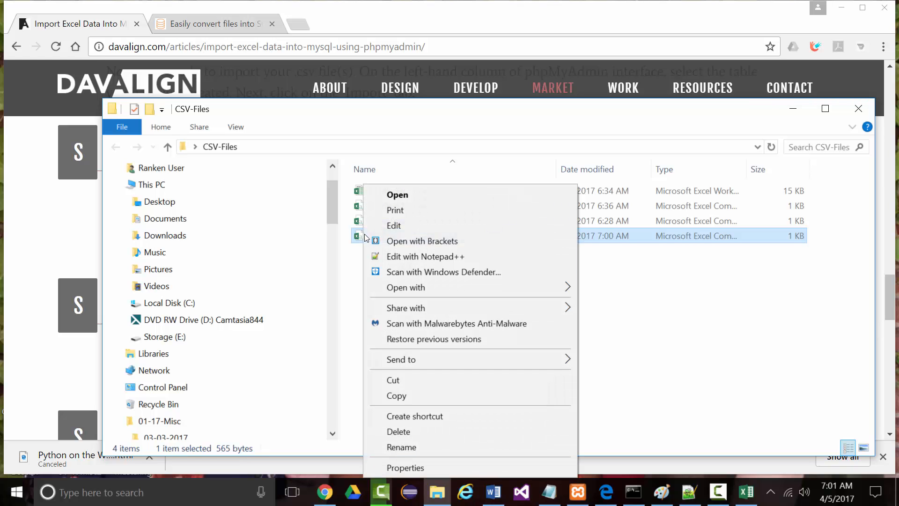
{"action": "left_click", "coordinate": [390, 255]}
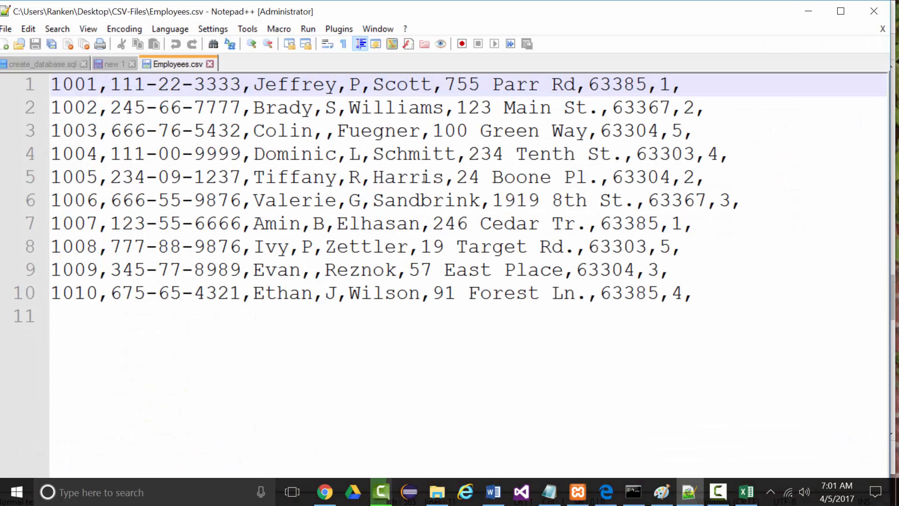
{"action": "left_click", "coordinate": [210, 64]}
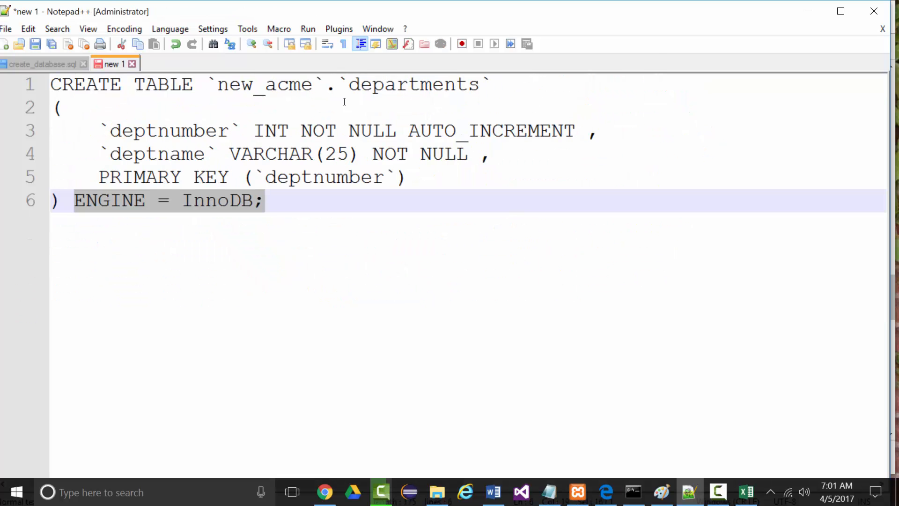
{"action": "left_click", "coordinate": [800, 12]}
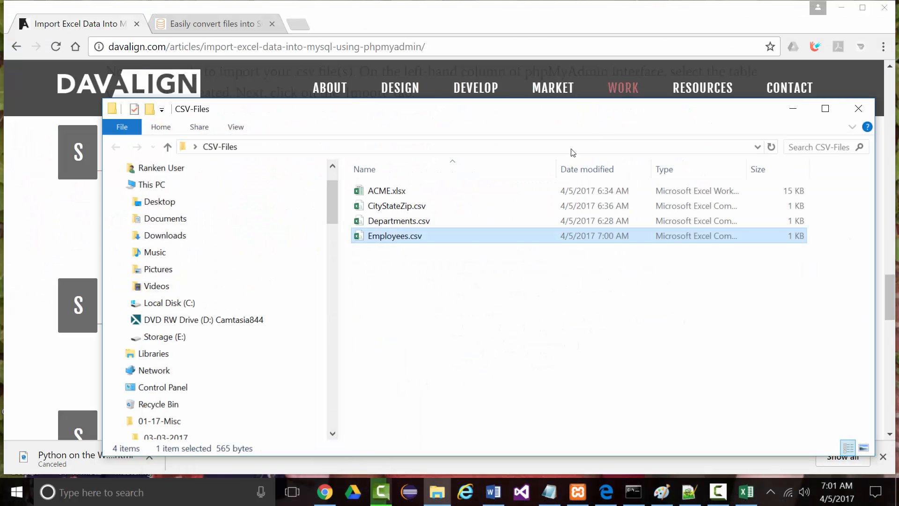
Switch back to phpMyAdmin in Edge and open the import page for new_acme's employees table
{"action": "left_click", "coordinate": [792, 108]}
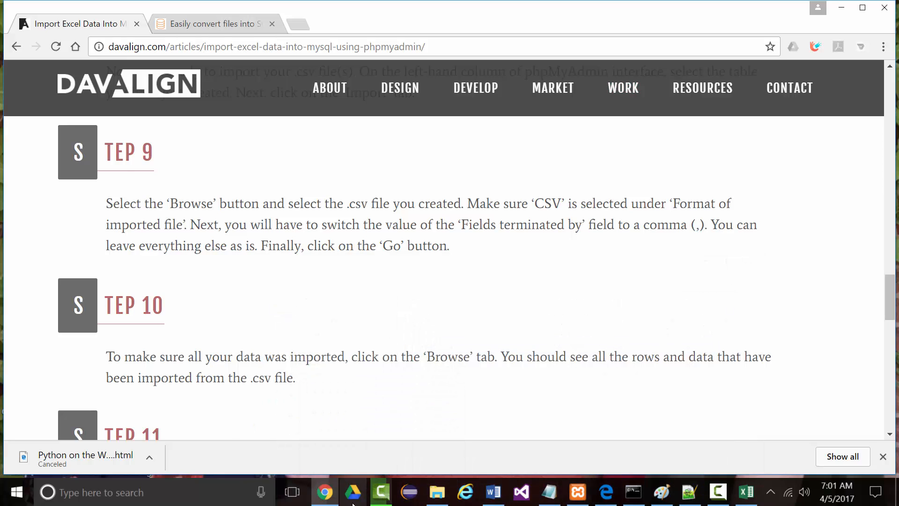
{"action": "left_click", "coordinate": [606, 492]}
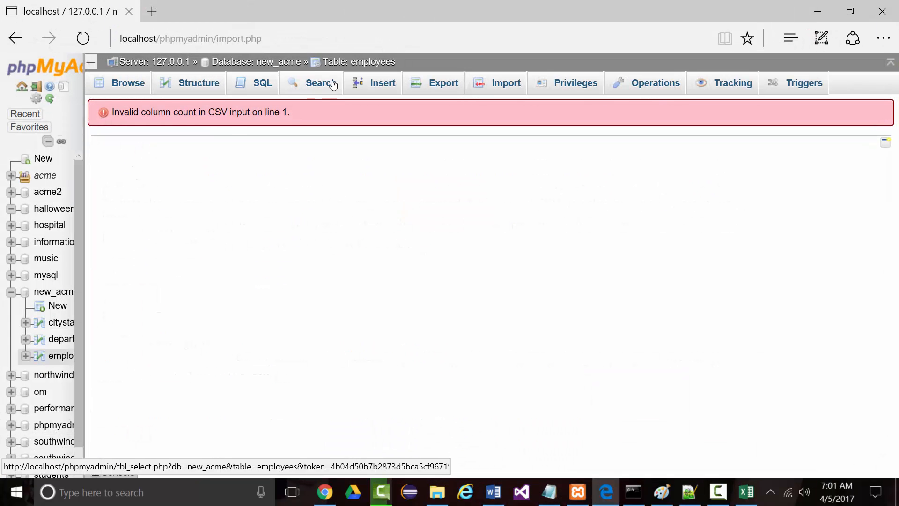
{"action": "left_click", "coordinate": [485, 90]}
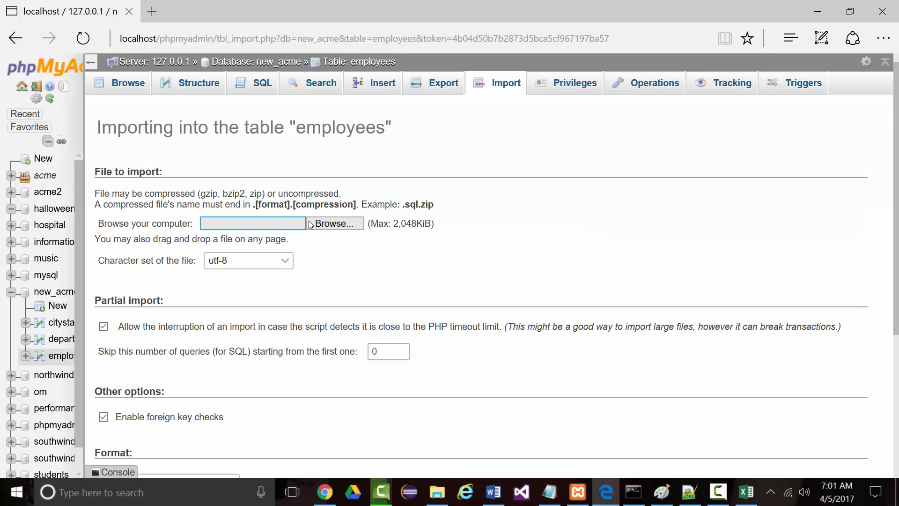
Try to choose Employees.csv from the CSV-Files folder as the file to import into the employees table
{"action": "left_click", "coordinate": [327, 224]}
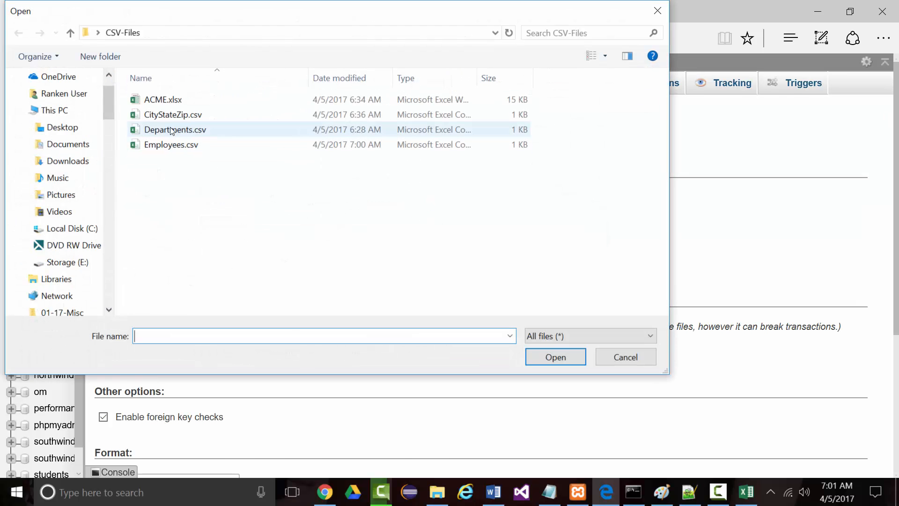
{"action": "left_click", "coordinate": [173, 144]}
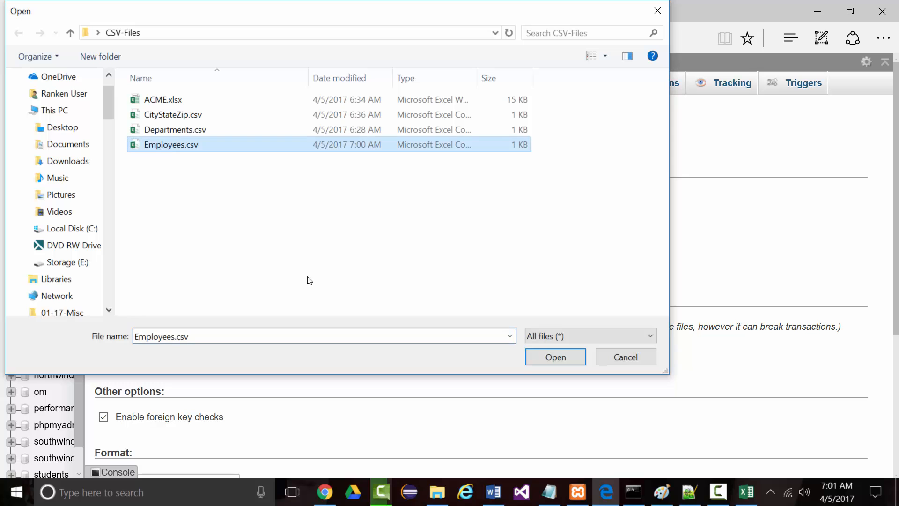
{"action": "left_click", "coordinate": [529, 352]}
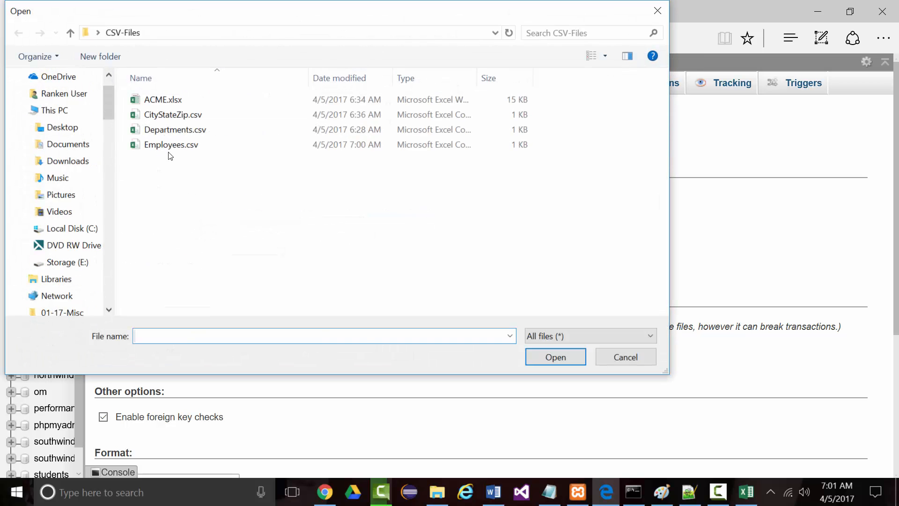
{"action": "double_click", "coordinate": [165, 145]}
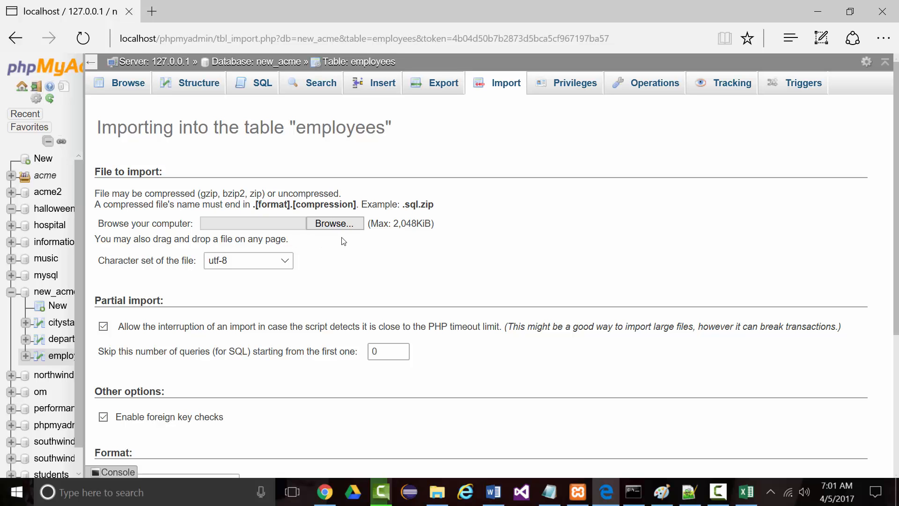
Switch to Excel and close the Employees.csv workbook without saving its changes
{"action": "left_click", "coordinate": [690, 491]}
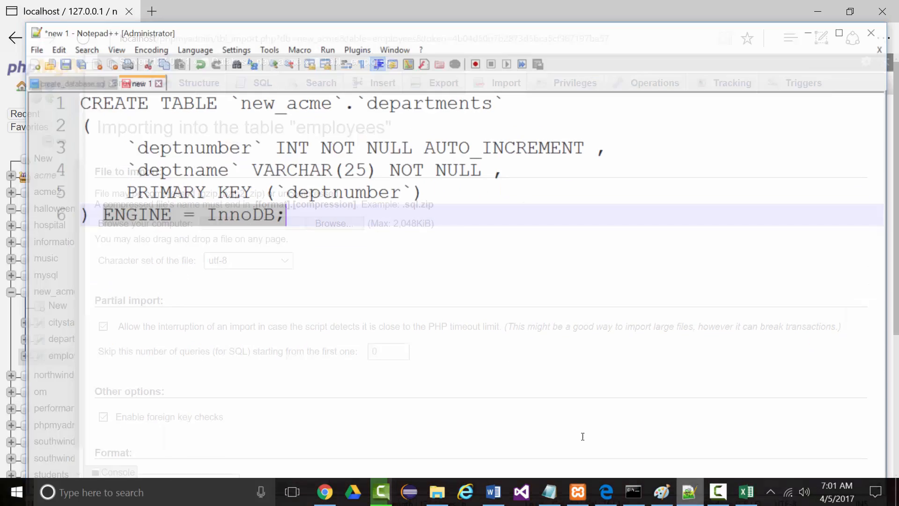
{"action": "left_click", "coordinate": [746, 491]}
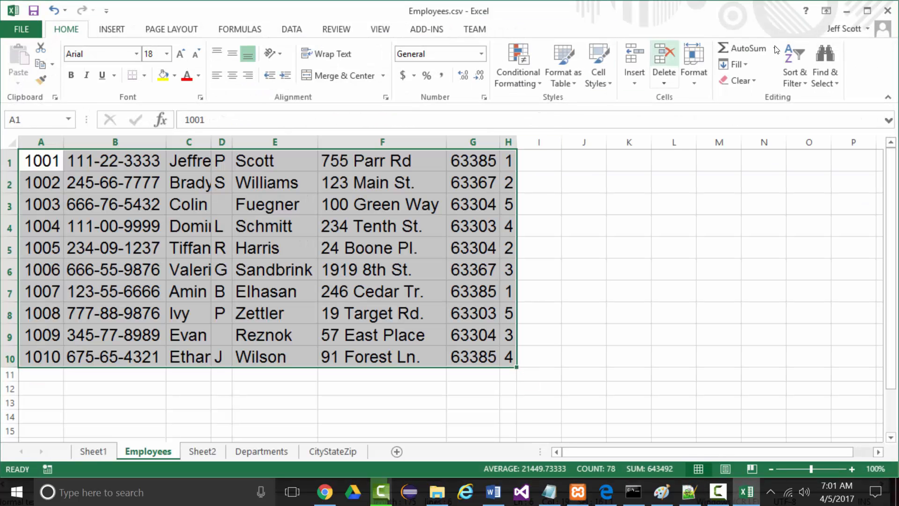
{"action": "left_click", "coordinate": [888, 10]}
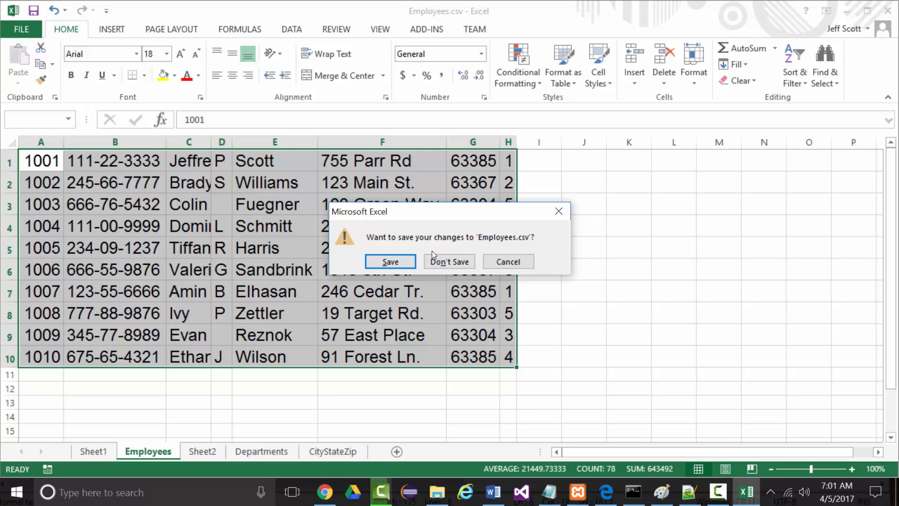
{"action": "left_click", "coordinate": [447, 259]}
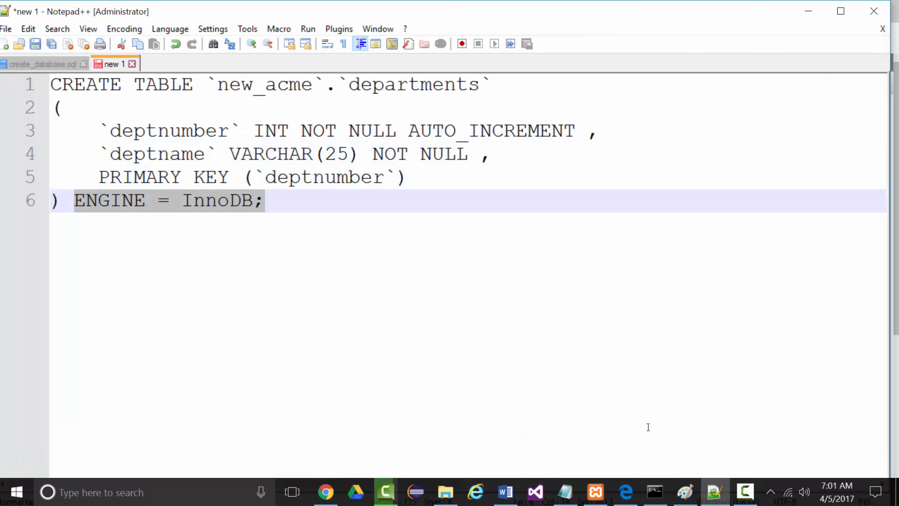
Return to phpMyAdmin in Edge, choose Employees.csv from CSV-Files, and try to import it as CSV into the employees table
{"action": "left_click", "coordinate": [626, 491]}
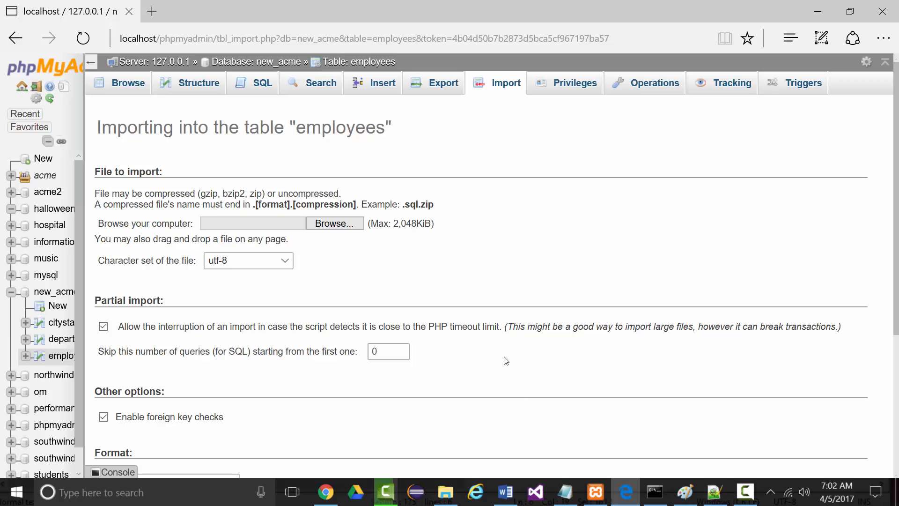
{"action": "left_click", "coordinate": [329, 225]}
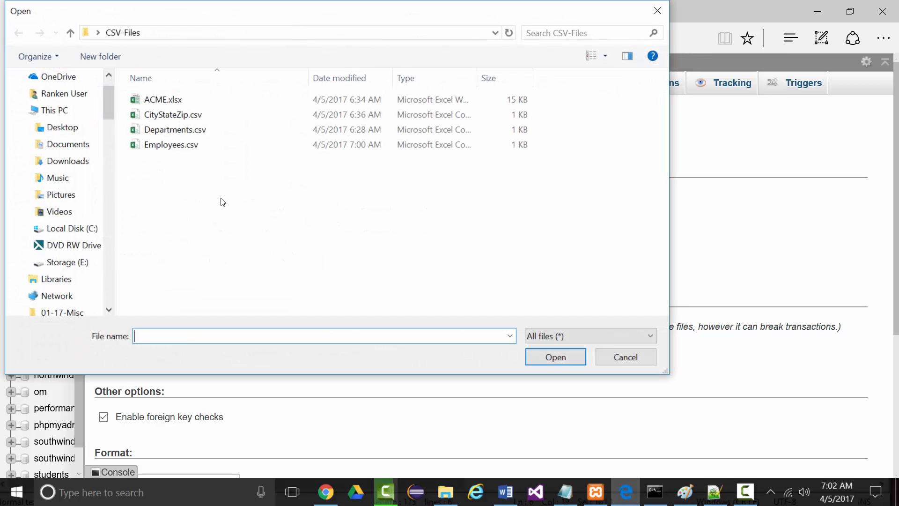
{"action": "left_click", "coordinate": [153, 145]}
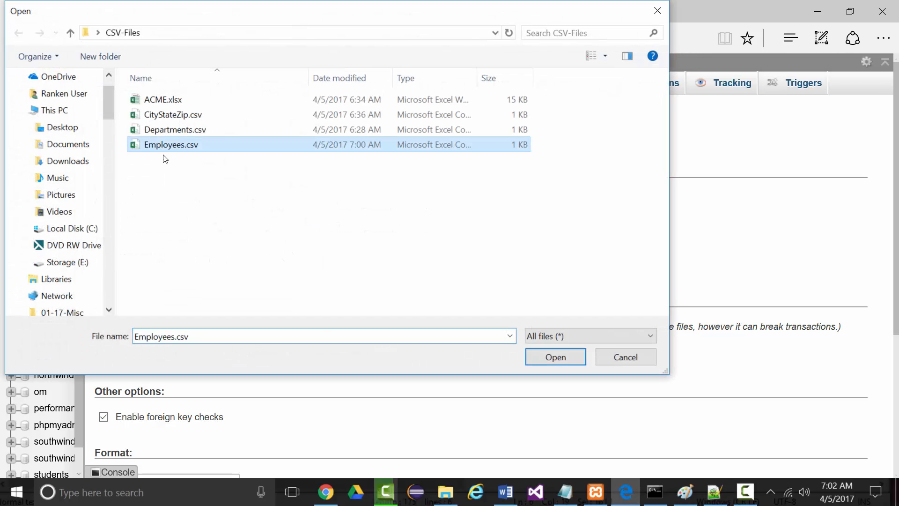
{"action": "left_click", "coordinate": [533, 356]}
{"action": "scroll", "coordinate": [253, 323], "scroll_direction": "down", "scroll_amount": 7}
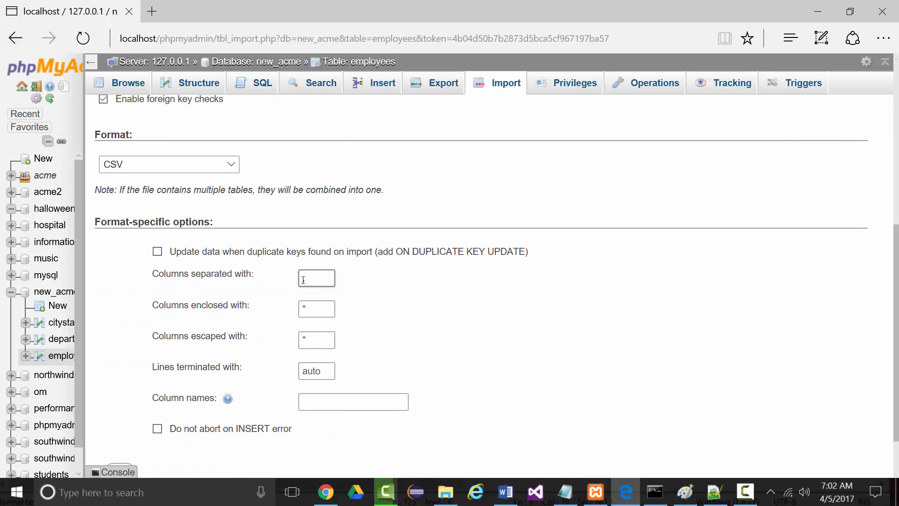
{"action": "scroll", "coordinate": [262, 342], "scroll_direction": "down", "scroll_amount": 1}
{"action": "left_click", "coordinate": [118, 417]}
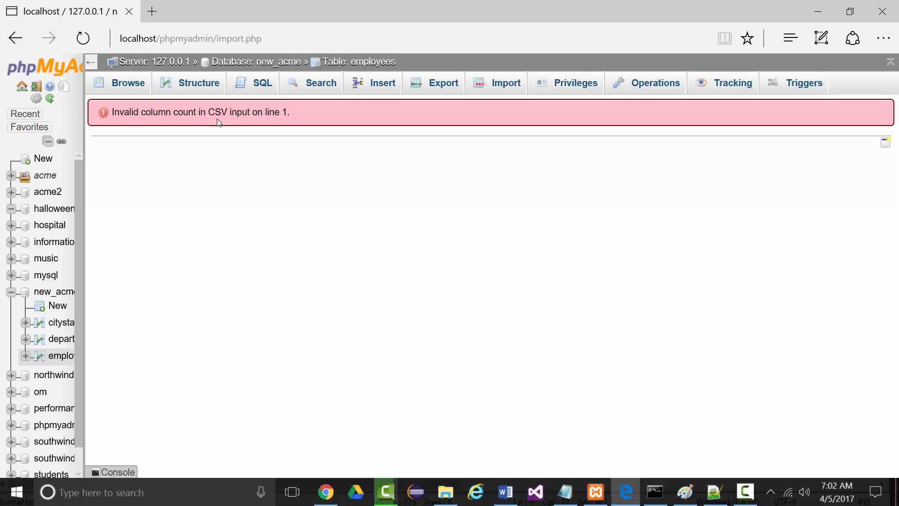
Reopen the recently used Employees.csv in Notepad++ and examine the comma-separated fields in its rows
{"action": "left_click", "coordinate": [716, 492]}
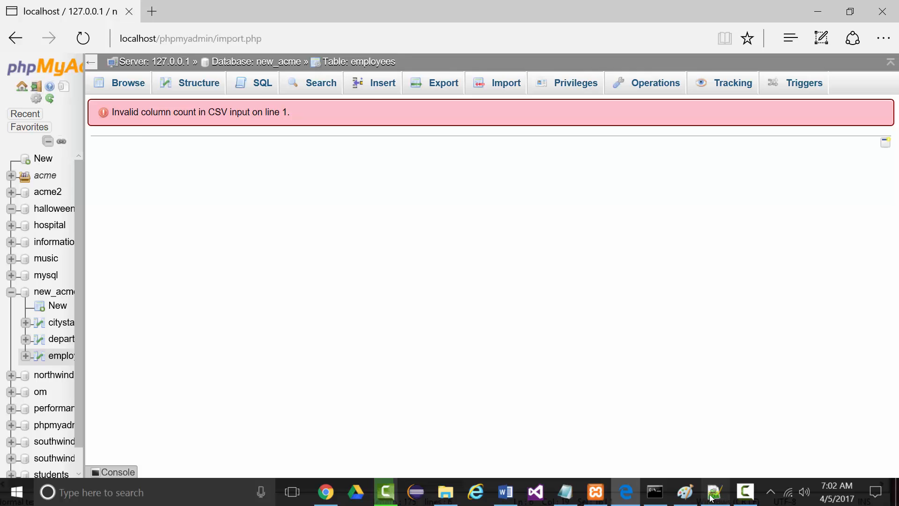
{"action": "left_click", "coordinate": [6, 29]}
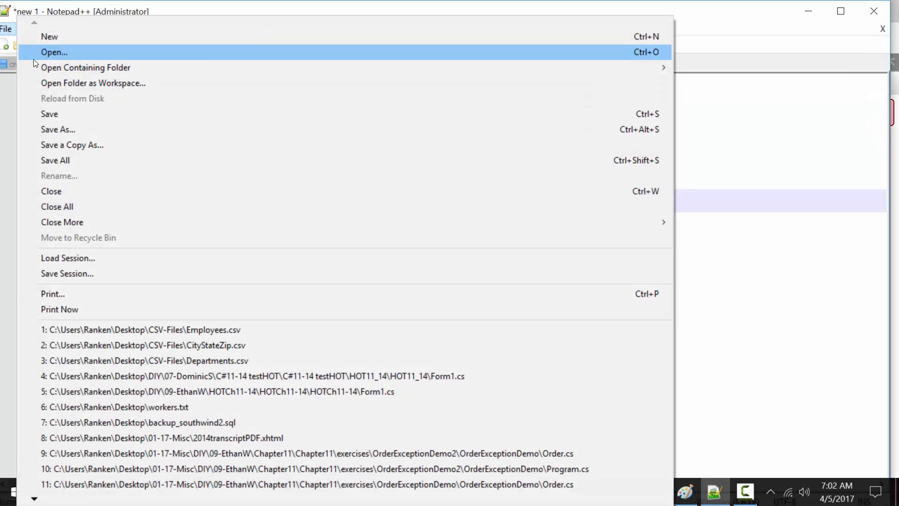
{"action": "left_click", "coordinate": [94, 330]}
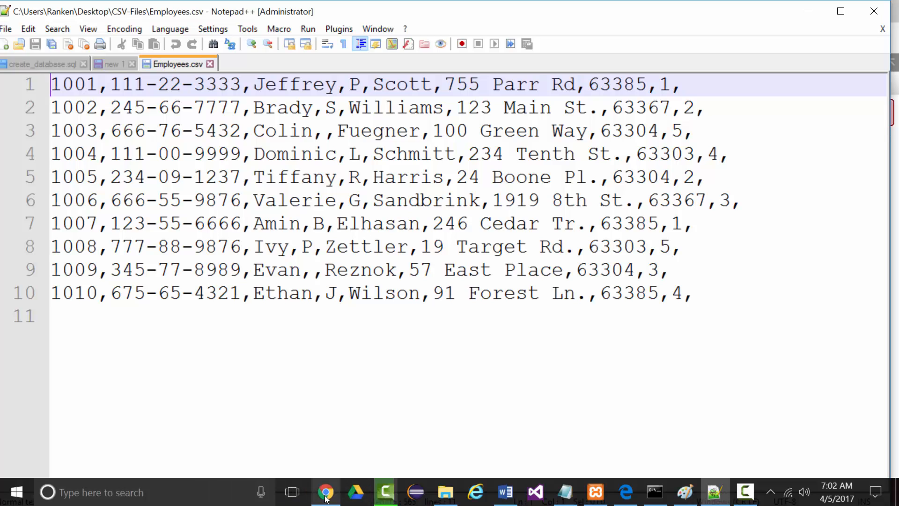
Switch to phpMyAdmin in Edge and display the structure of new_acme's employees table
{"action": "mouse_move", "coordinate": [326, 498]}
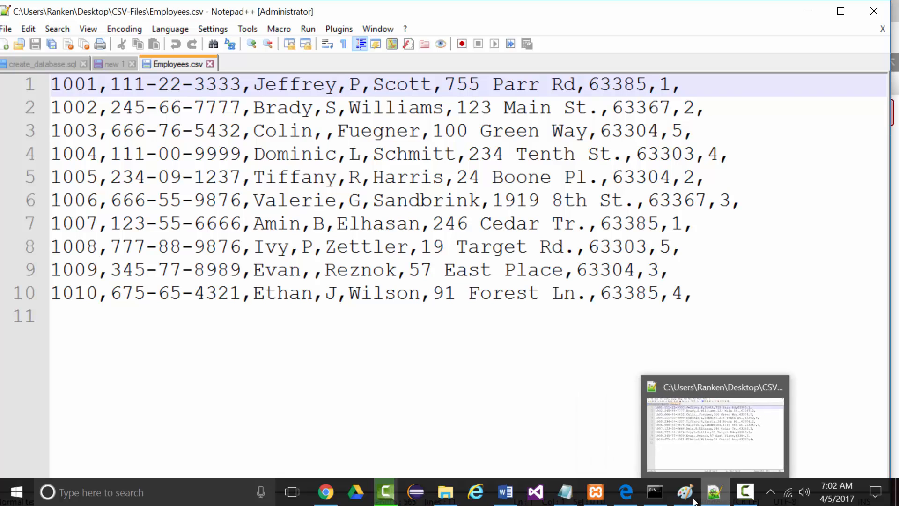
{"action": "left_click", "coordinate": [334, 500]}
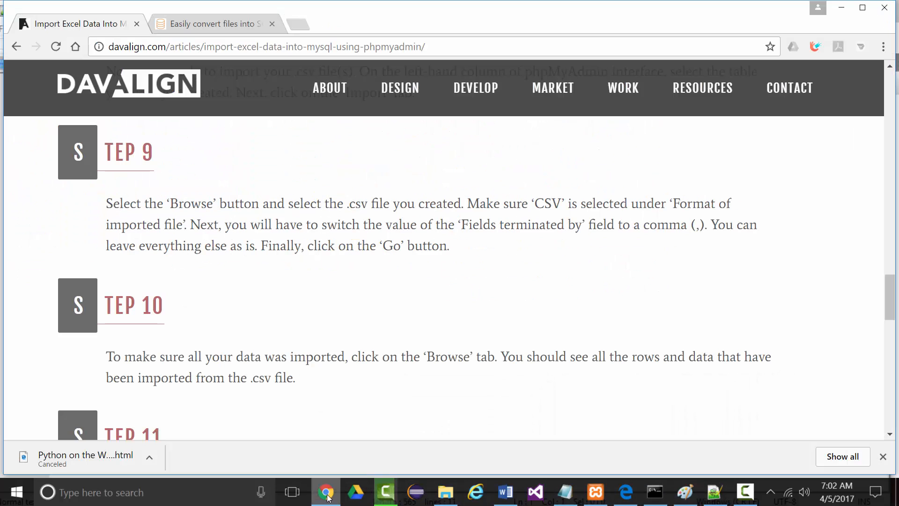
{"action": "left_click", "coordinate": [621, 493]}
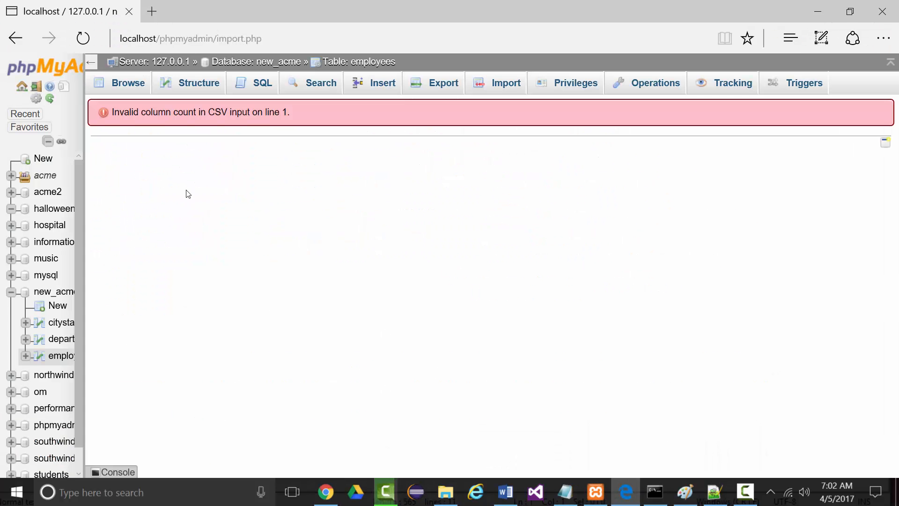
{"action": "left_click", "coordinate": [182, 84]}
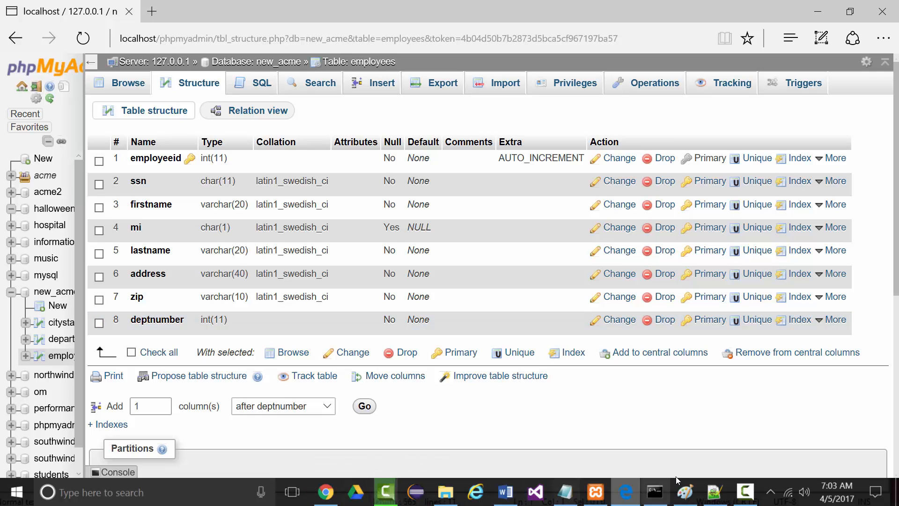
Bring Employees.csv in Notepad++ beside the employees table structure and compare the file's fields with the table columns
{"action": "left_click", "coordinate": [714, 492]}
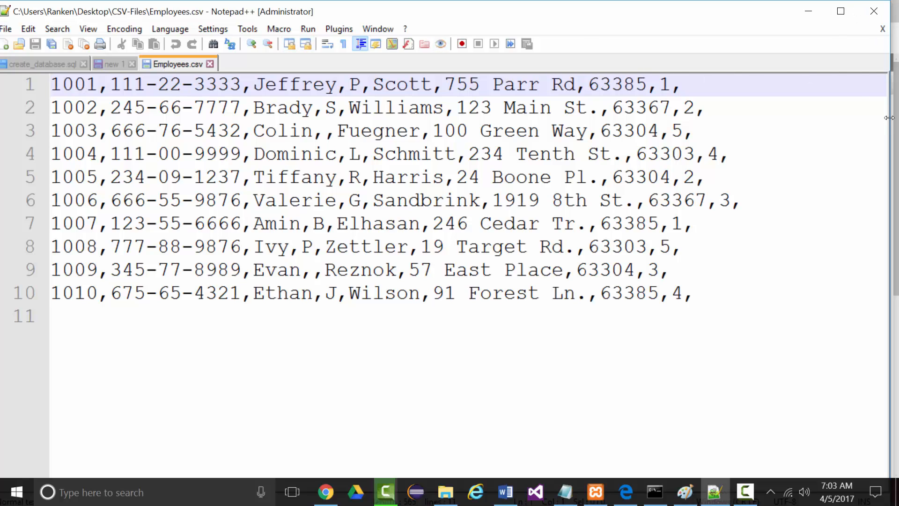
{"action": "left_click_drag", "start_coordinate": [536, 17], "coordinate": [850, 69]}
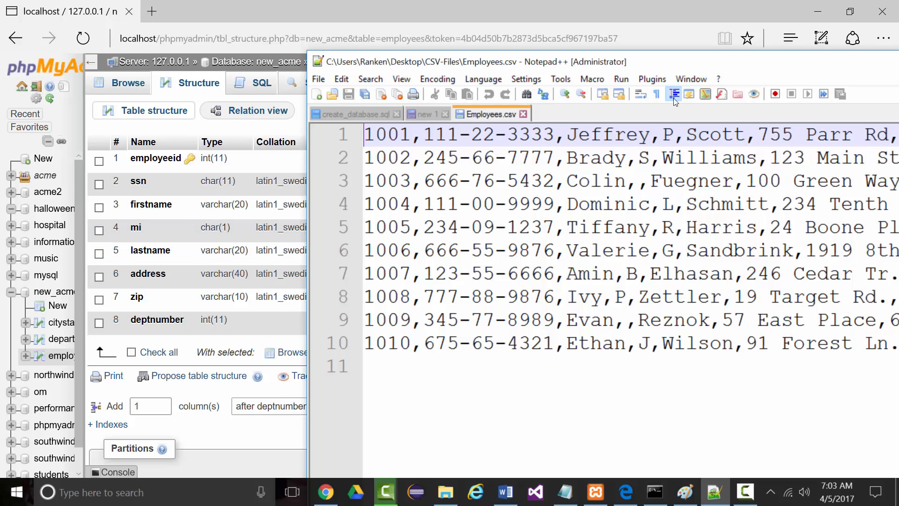
{"action": "left_click_drag", "start_coordinate": [764, 70], "coordinate": [593, 57]}
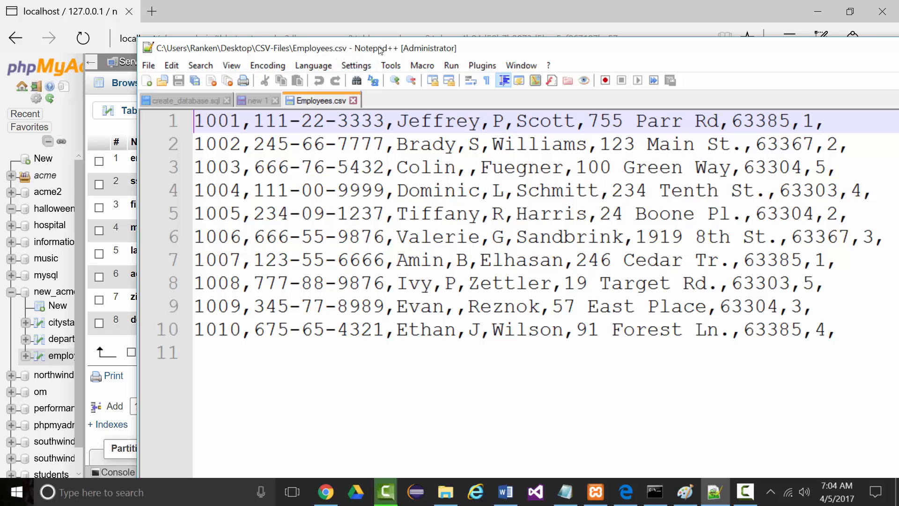
{"action": "left_click_drag", "start_coordinate": [495, 49], "coordinate": [636, 77]}
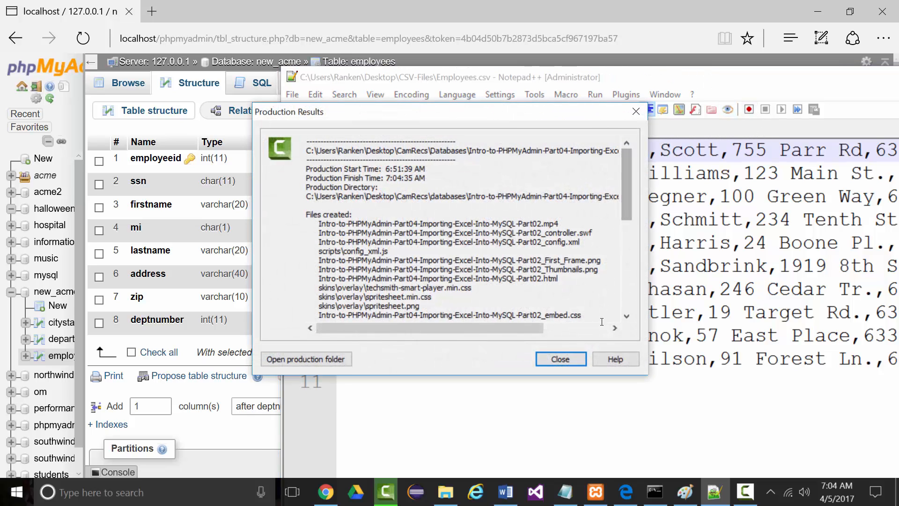
Dismiss Camtasia Studio's production results, delete the Part02 recording from the timeline, and remove it from the Clip Bin
{"action": "left_click", "coordinate": [558, 359]}
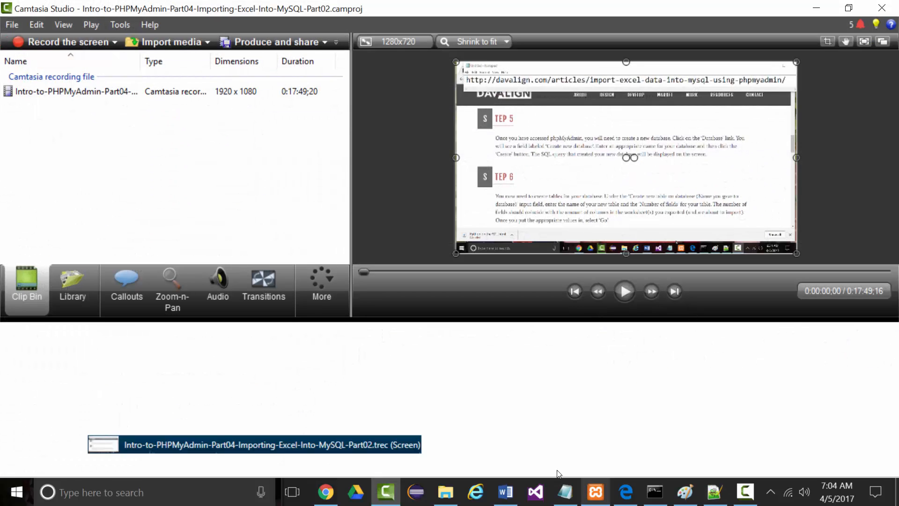
{"action": "right_click", "coordinate": [368, 443]}
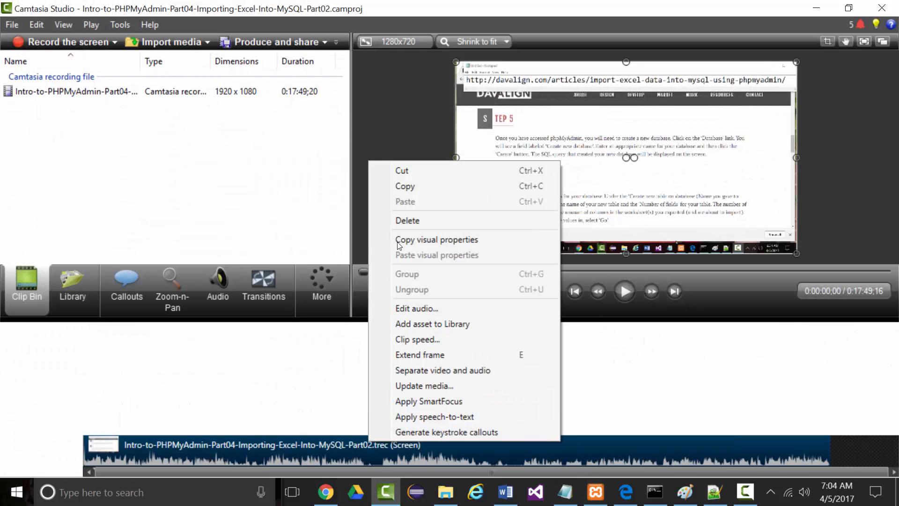
{"action": "left_click", "coordinate": [408, 220]}
{"action": "right_click", "coordinate": [141, 91]}
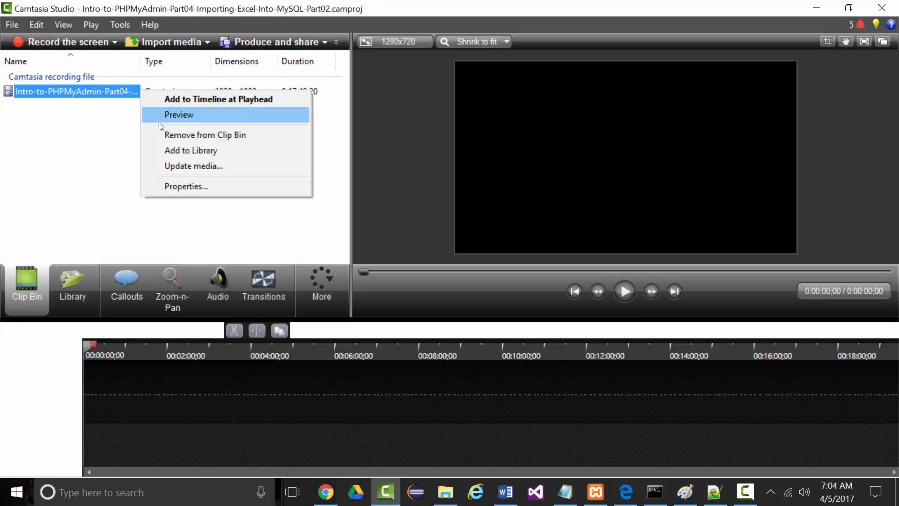
{"action": "left_click", "coordinate": [171, 135]}
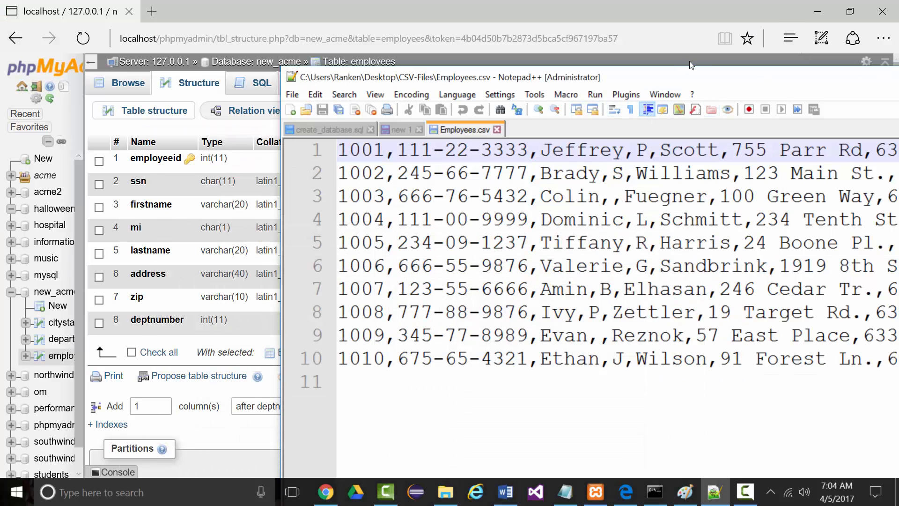
Delete the trailing comma on line 10 and the empty line after it in Employees.csv, and save the file in Notepad++
{"action": "left_click_drag", "start_coordinate": [691, 65], "coordinate": [489, 36]}
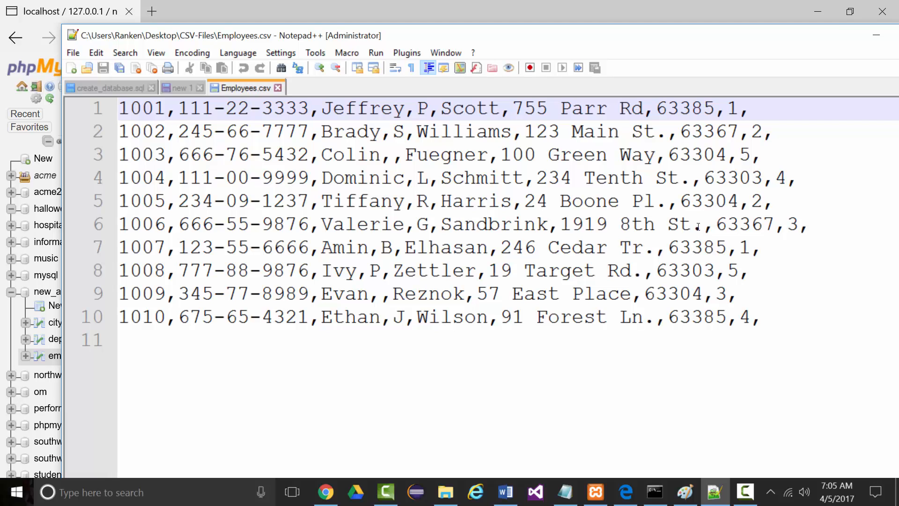
{"action": "double_click", "coordinate": [756, 317]}
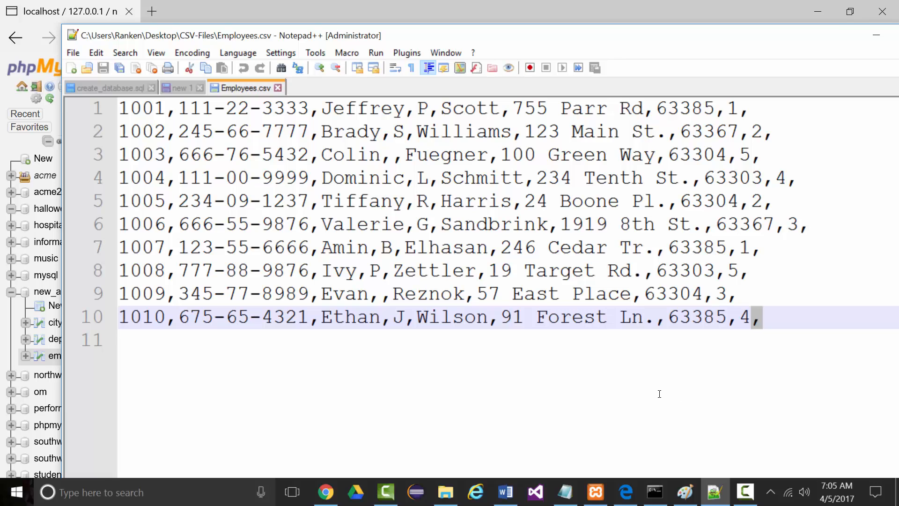
{"action": "key", "text": "Delete"}
{"action": "key", "text": "Delete"}
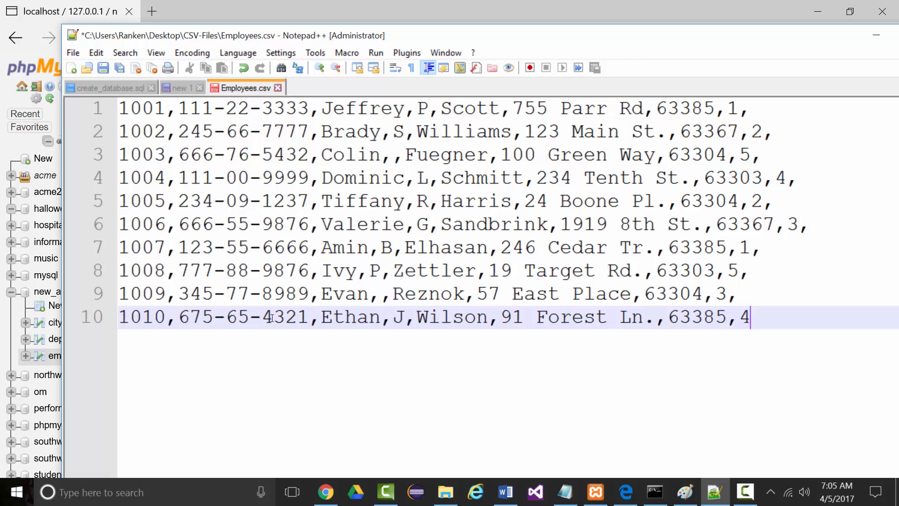
{"action": "left_click", "coordinate": [99, 68]}
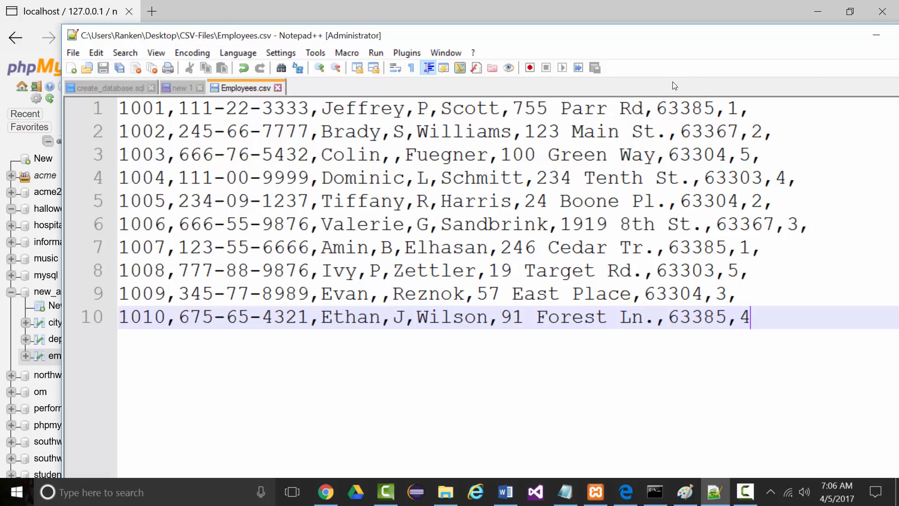
Minimize Notepad++ and try to import Employees.csv into new_acme's employees table in phpMyAdmin as CSV with the default options
{"action": "left_click_drag", "start_coordinate": [812, 34], "coordinate": [695, 28]}
{"action": "left_click", "coordinate": [801, 28]}
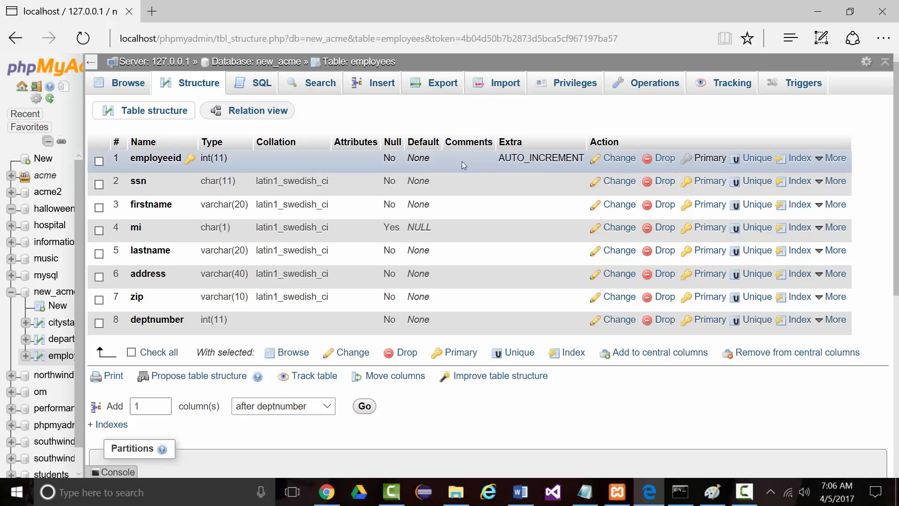
{"action": "left_click", "coordinate": [505, 84]}
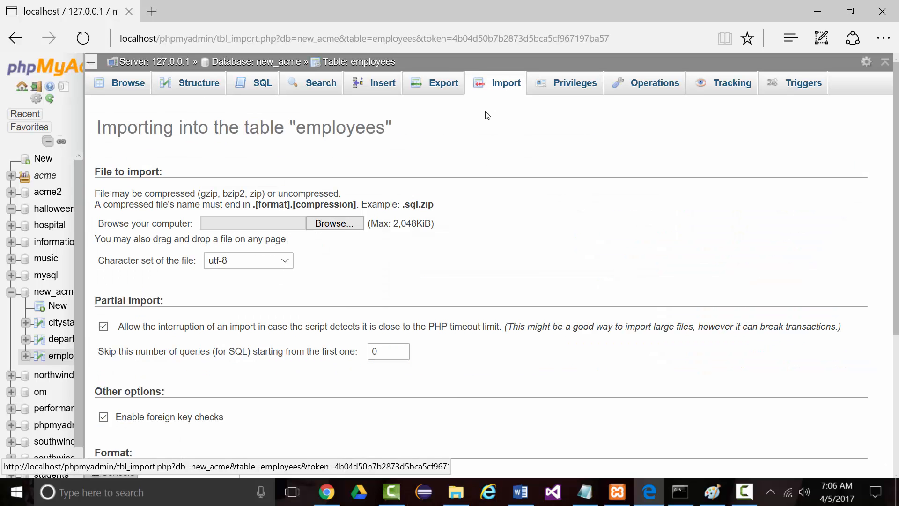
{"action": "left_click", "coordinate": [335, 223]}
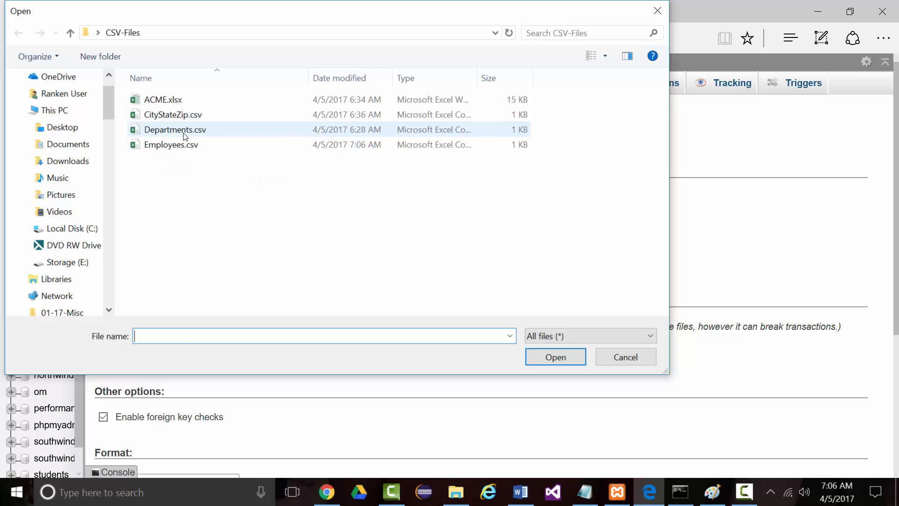
{"action": "left_click", "coordinate": [174, 147]}
{"action": "left_click", "coordinate": [171, 147]}
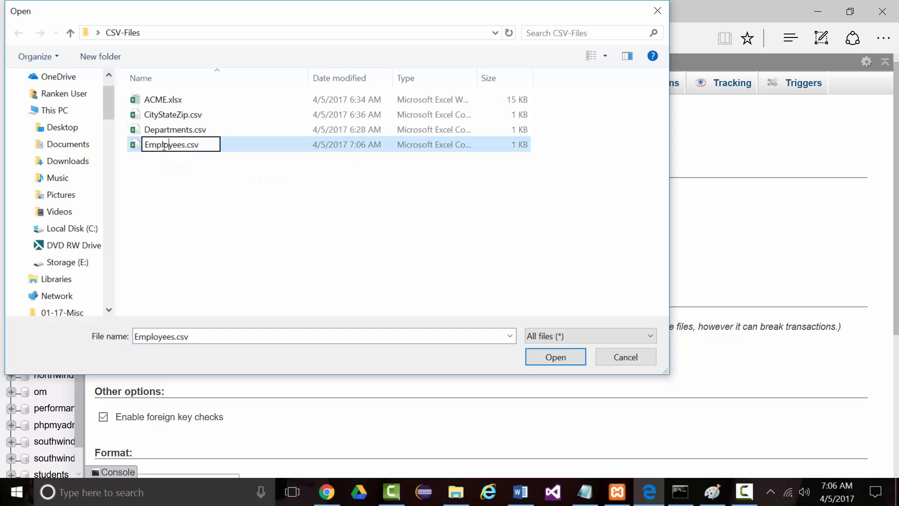
{"action": "double_click", "coordinate": [139, 149]}
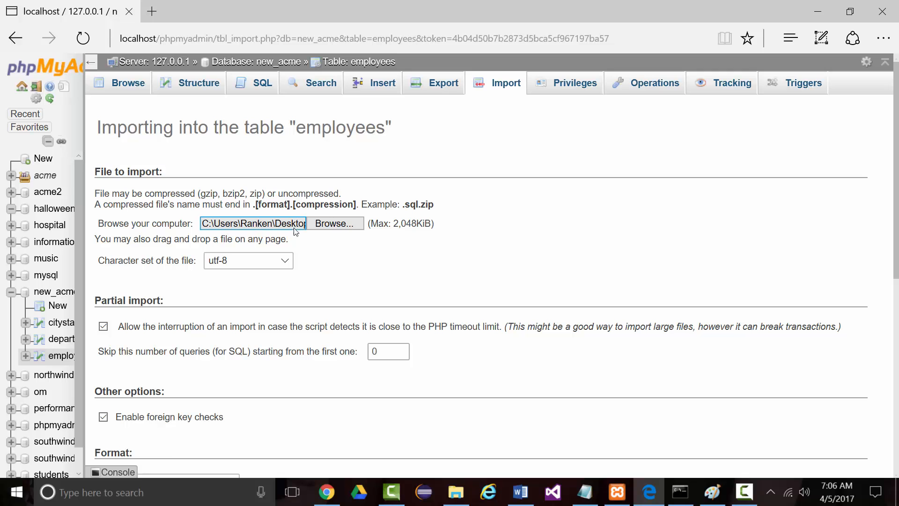
{"action": "scroll", "coordinate": [267, 357], "scroll_direction": "down", "scroll_amount": 7}
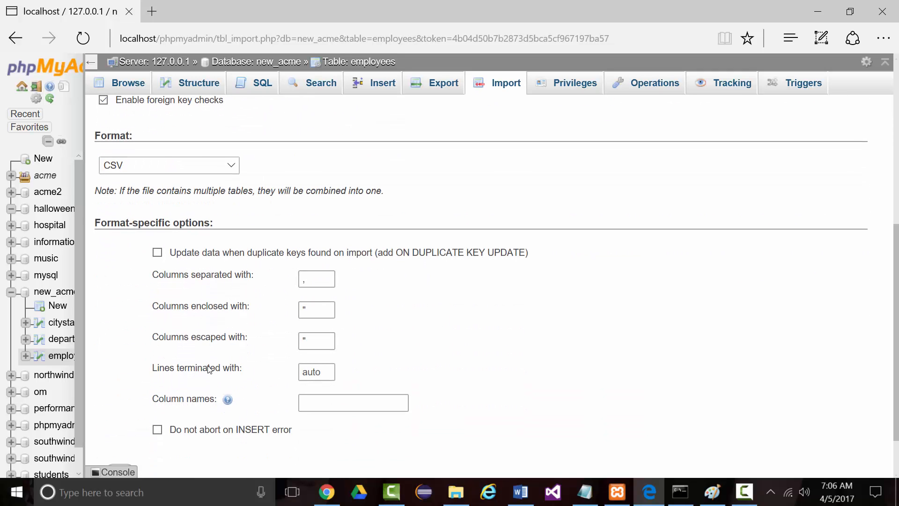
{"action": "scroll", "coordinate": [210, 370], "scroll_direction": "down", "scroll_amount": 2}
{"action": "left_click", "coordinate": [124, 419]}
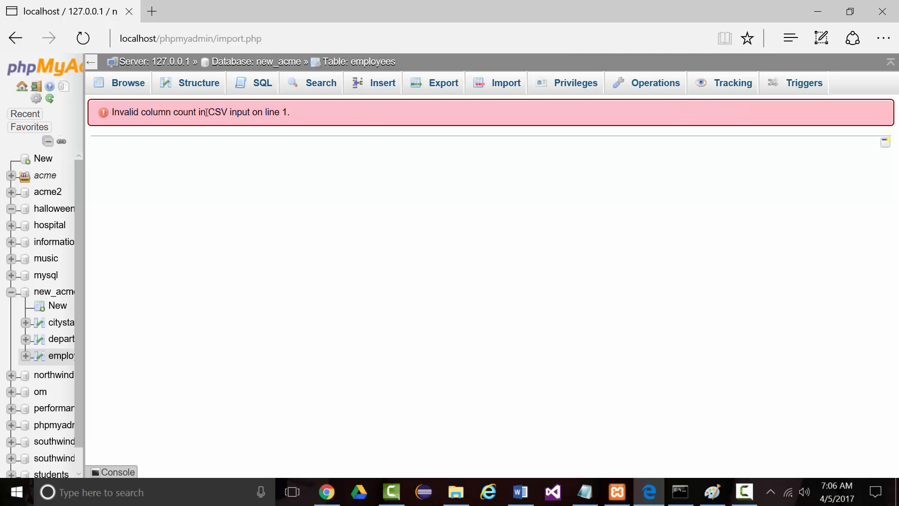
Copy the import error text and search the web in a new tab for "phpmyadmin error" followed by that text
{"action": "left_click_drag", "start_coordinate": [291, 113], "coordinate": [119, 116]}
{"action": "key", "text": "ctrl+c"}
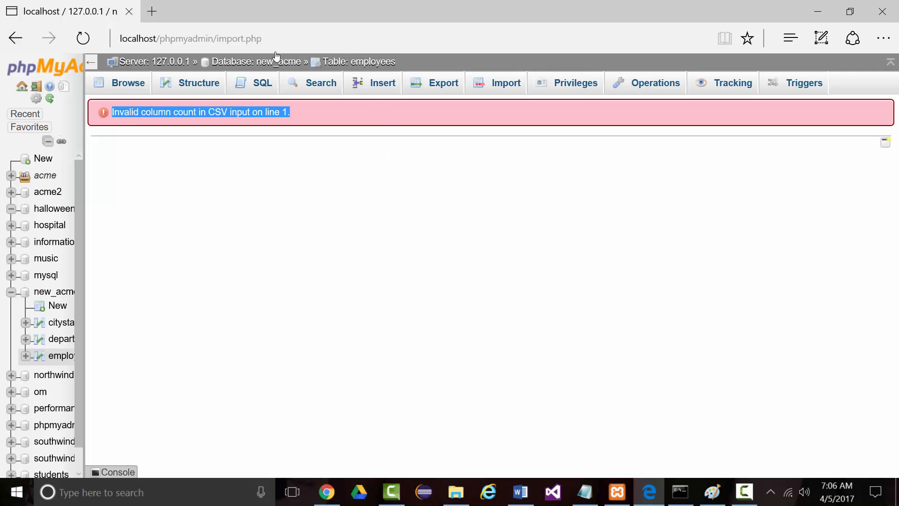
{"action": "left_click", "coordinate": [152, 11]}
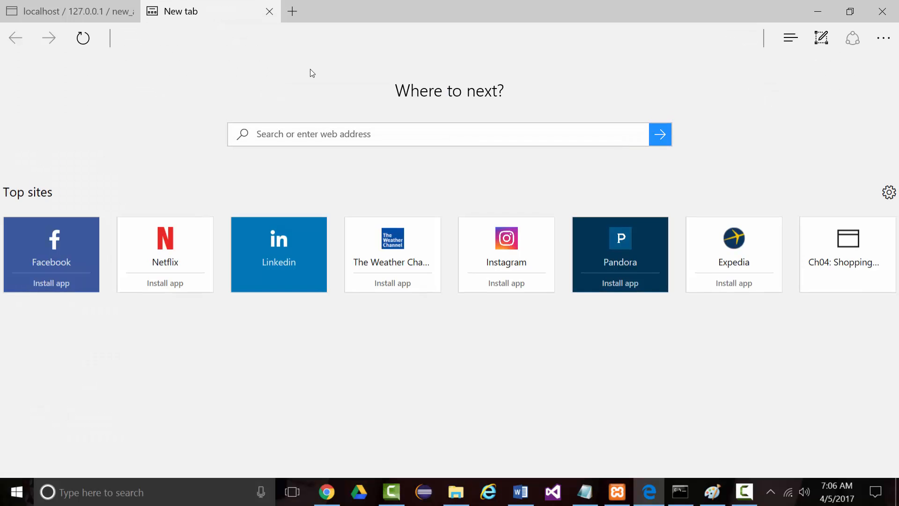
{"action": "type", "text": "my"}
{"action": "key", "text": "BackSpace"}
{"action": "key", "text": "BackSpace"}
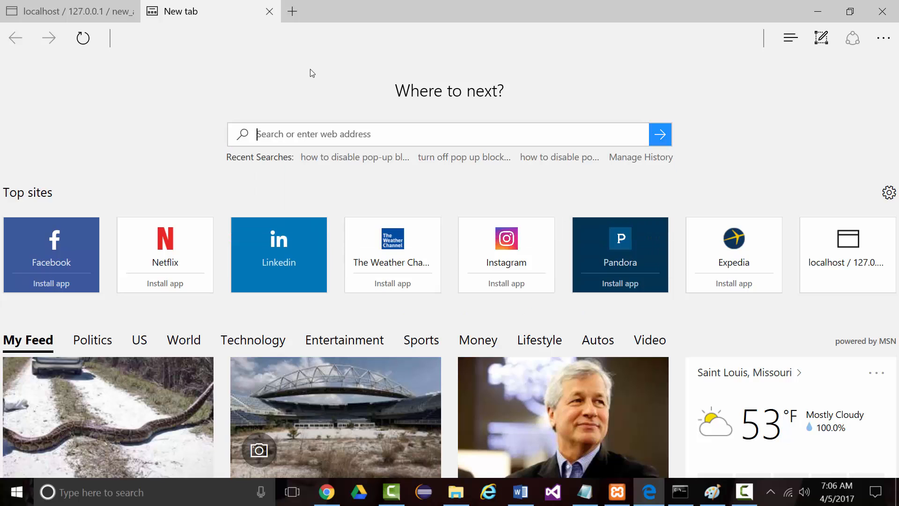
{"action": "type", "text": "phpmy"}
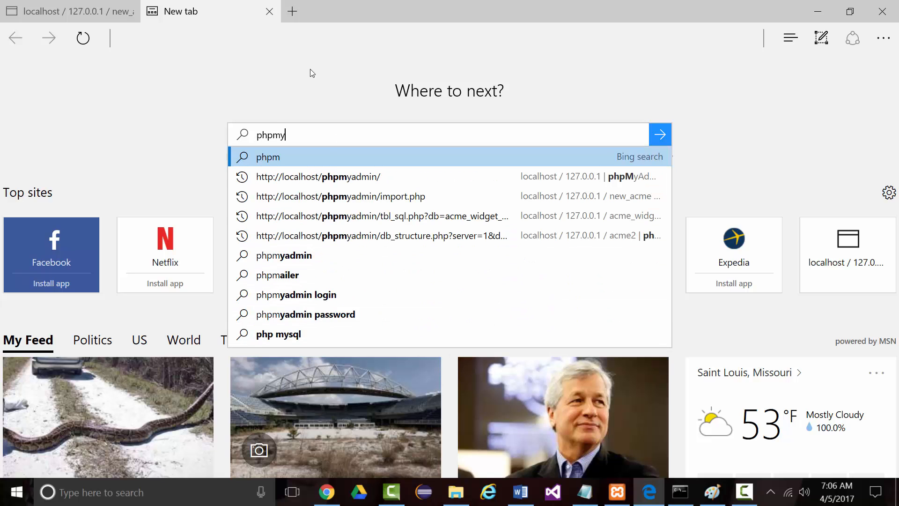
{"action": "type", "text": "admin error"}
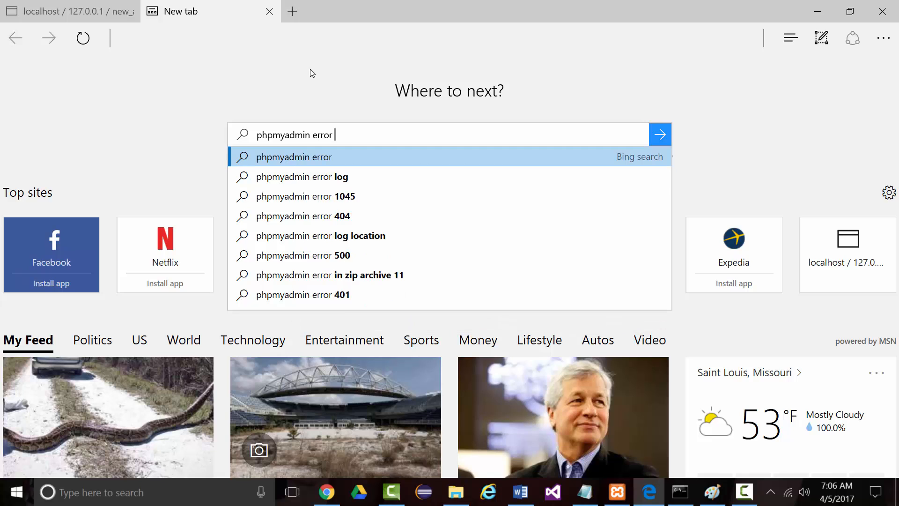
{"action": "key", "text": "ctrl+v"}
{"action": "key", "text": "Return"}
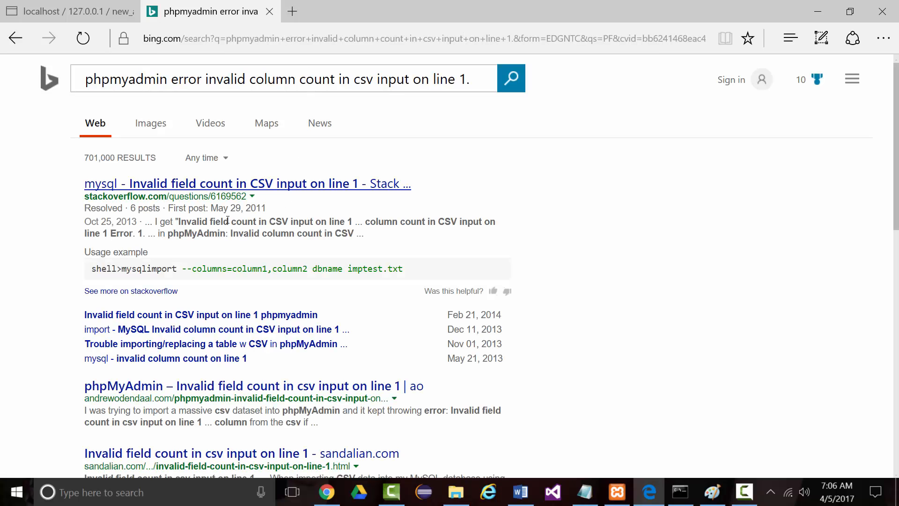
Open the Stack Overflow question about the invalid field count in CSV input and read through its answers
{"action": "left_click", "coordinate": [222, 185]}
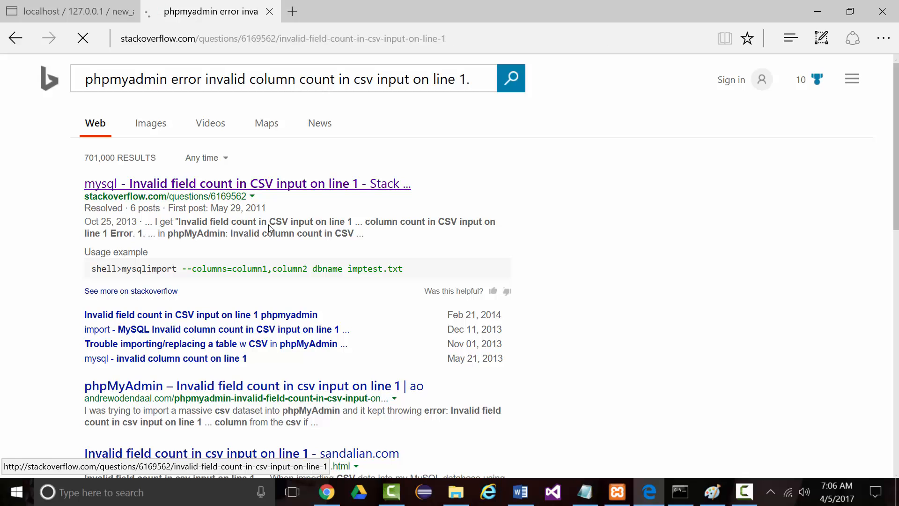
{"action": "scroll", "coordinate": [303, 265], "scroll_direction": "down", "scroll_amount": 5}
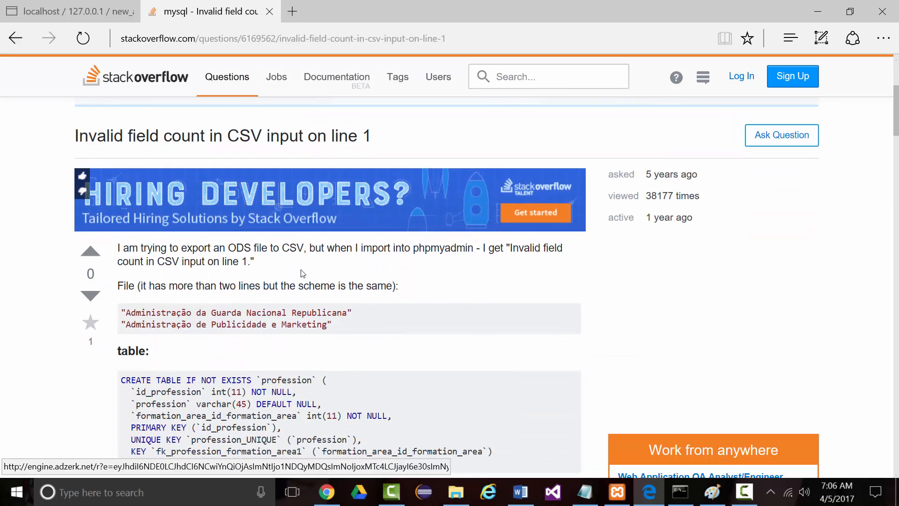
{"action": "scroll", "coordinate": [296, 271], "scroll_direction": "down", "scroll_amount": 2}
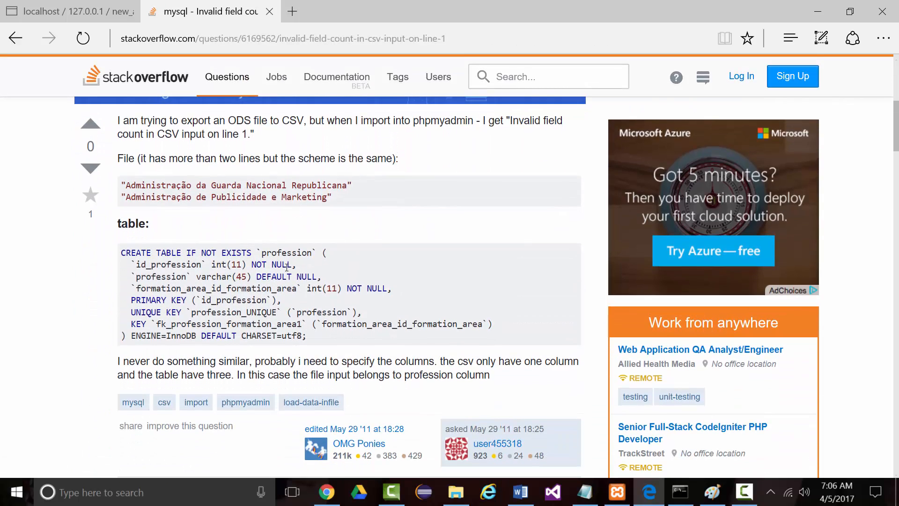
{"action": "scroll", "coordinate": [286, 267], "scroll_direction": "down", "scroll_amount": 5}
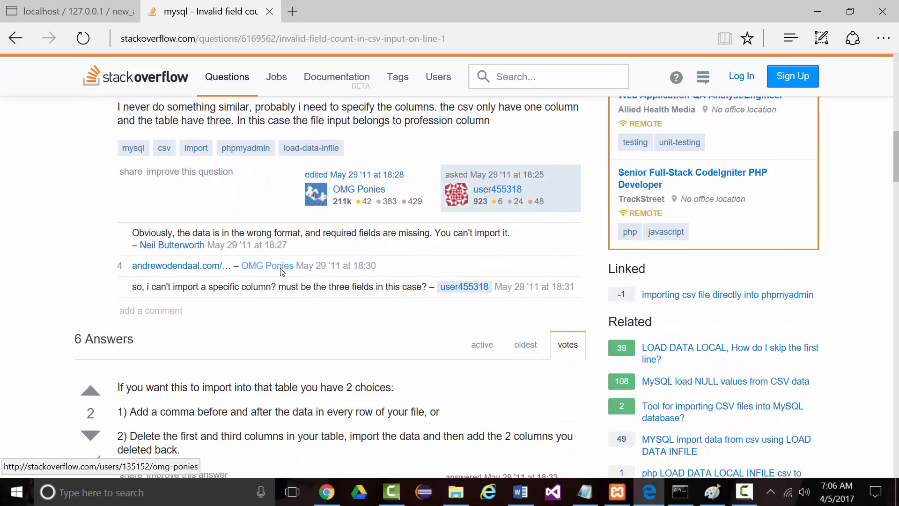
{"action": "scroll", "coordinate": [279, 272], "scroll_direction": "down", "scroll_amount": 3}
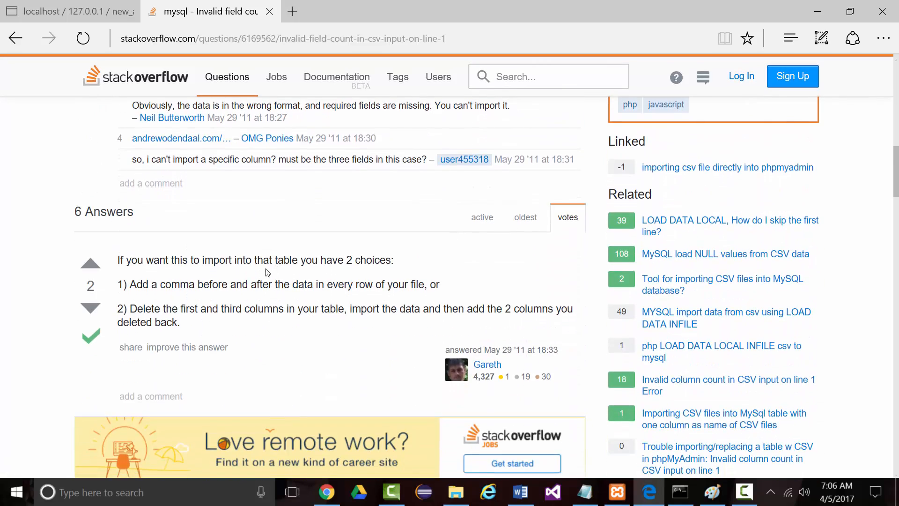
{"action": "scroll", "coordinate": [265, 272], "scroll_direction": "down", "scroll_amount": 2}
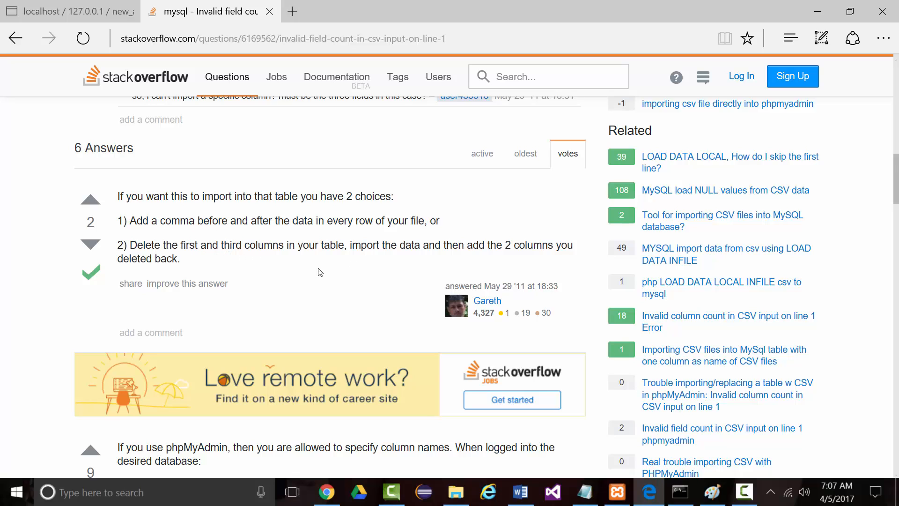
{"action": "scroll", "coordinate": [280, 276], "scroll_direction": "down", "scroll_amount": 5}
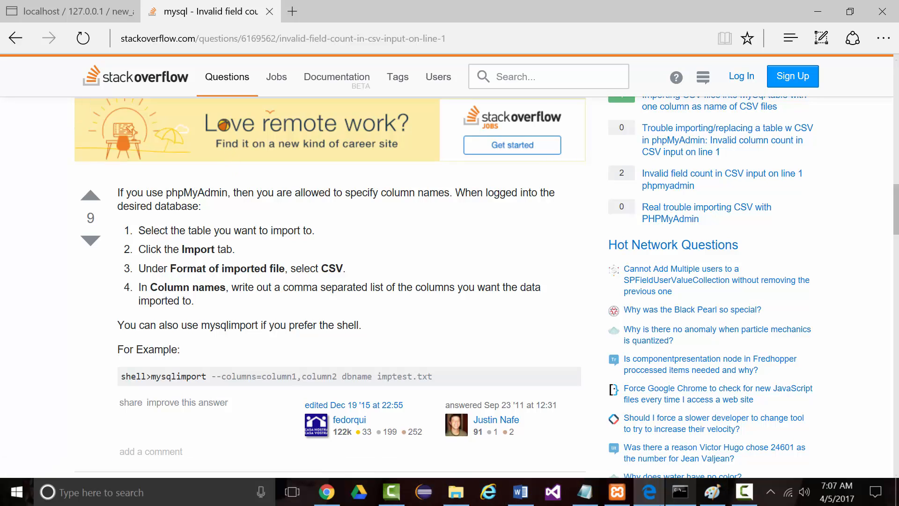
Return to phpMyAdmin, reopen the import form for the employees table, and choose Employees.csv with the CSV format
{"action": "left_click", "coordinate": [645, 495]}
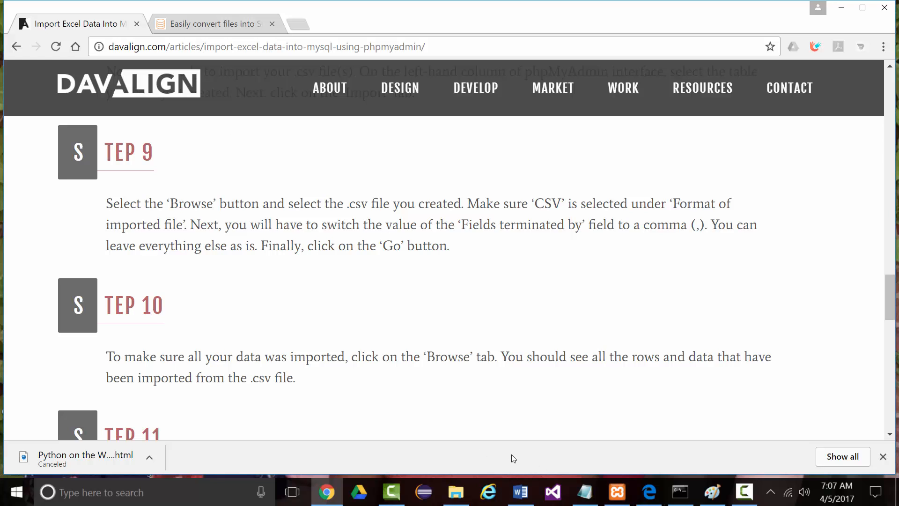
{"action": "left_click", "coordinate": [651, 494]}
{"action": "left_click", "coordinate": [70, 12]}
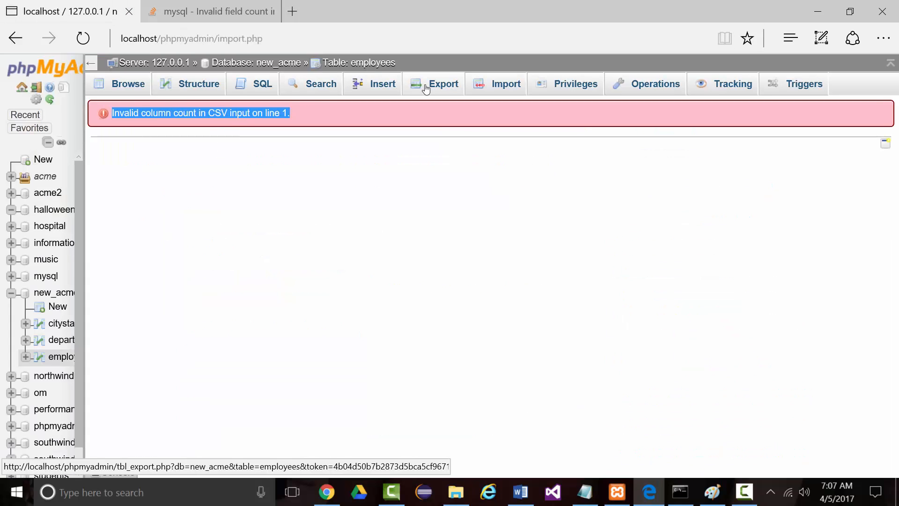
{"action": "left_click", "coordinate": [494, 88]}
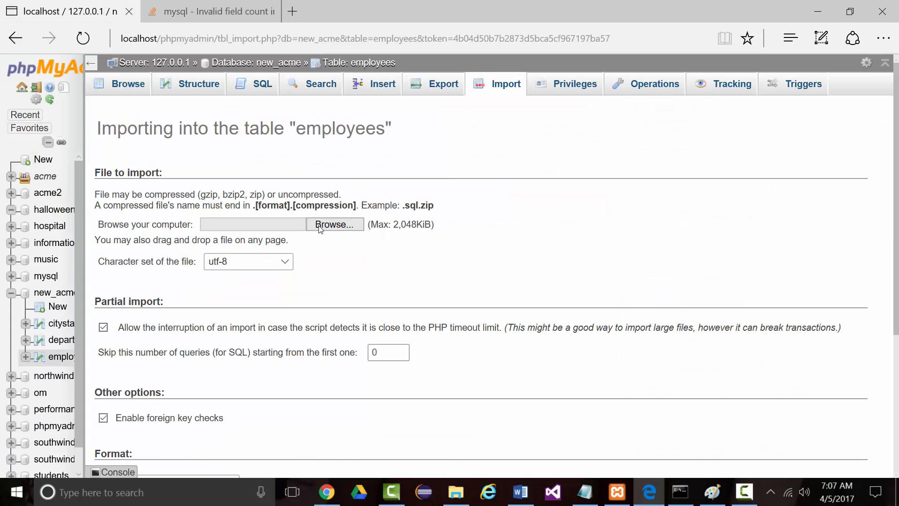
{"action": "left_click", "coordinate": [328, 225]}
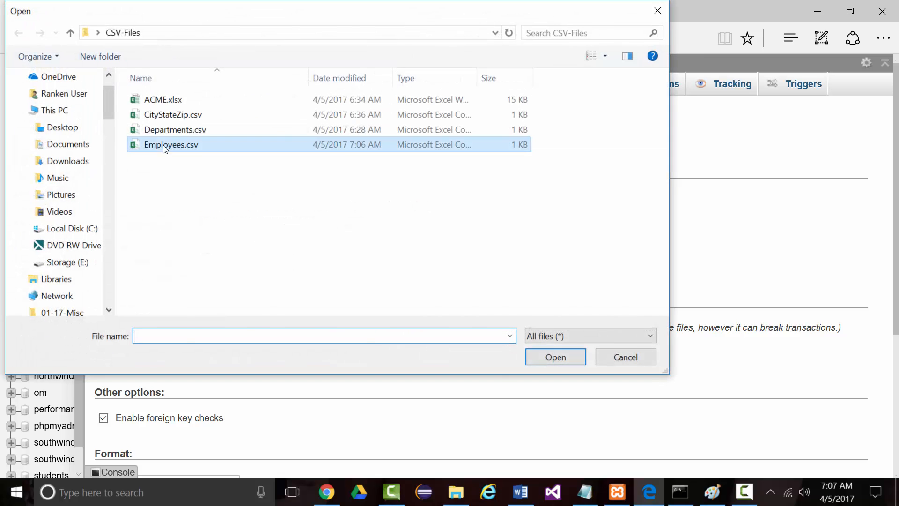
{"action": "double_click", "coordinate": [178, 145]}
{"action": "scroll", "coordinate": [328, 337], "scroll_direction": "down", "scroll_amount": 1}
{"action": "scroll", "coordinate": [323, 337], "scroll_direction": "down", "scroll_amount": 3}
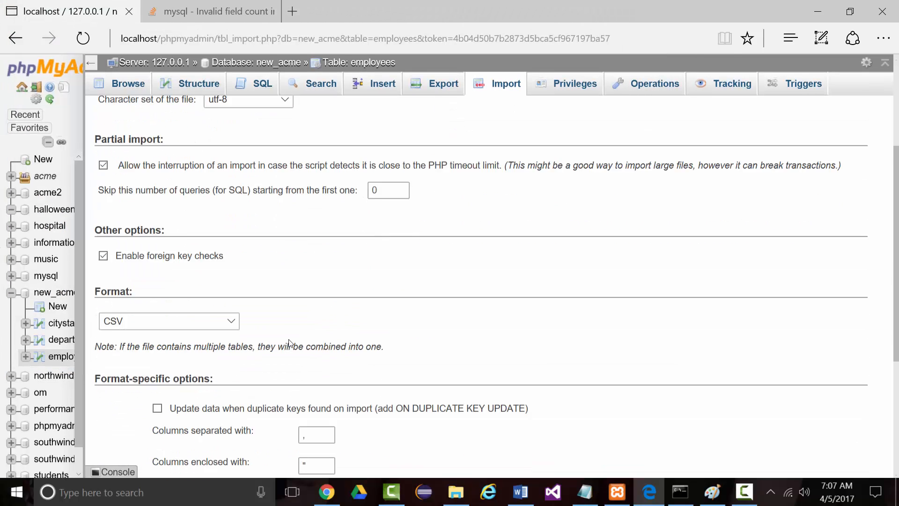
{"action": "left_click", "coordinate": [230, 295]}
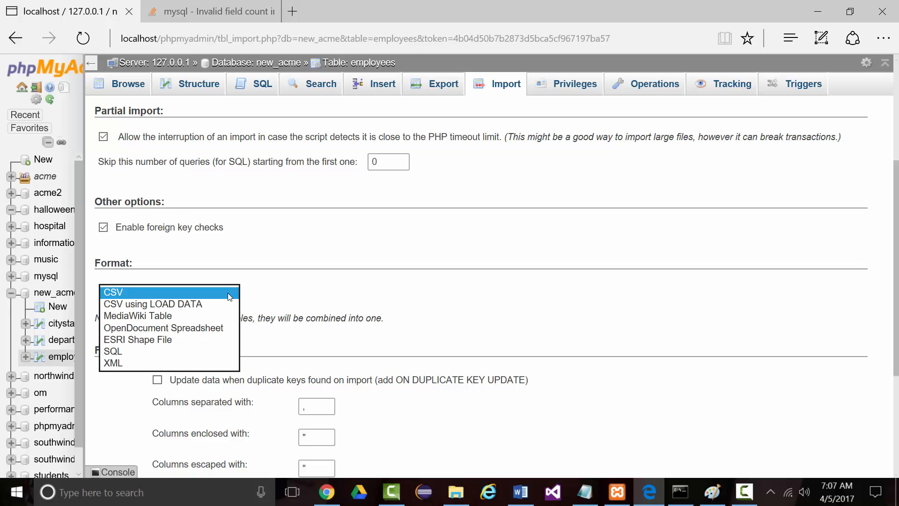
{"action": "left_click", "coordinate": [231, 294]}
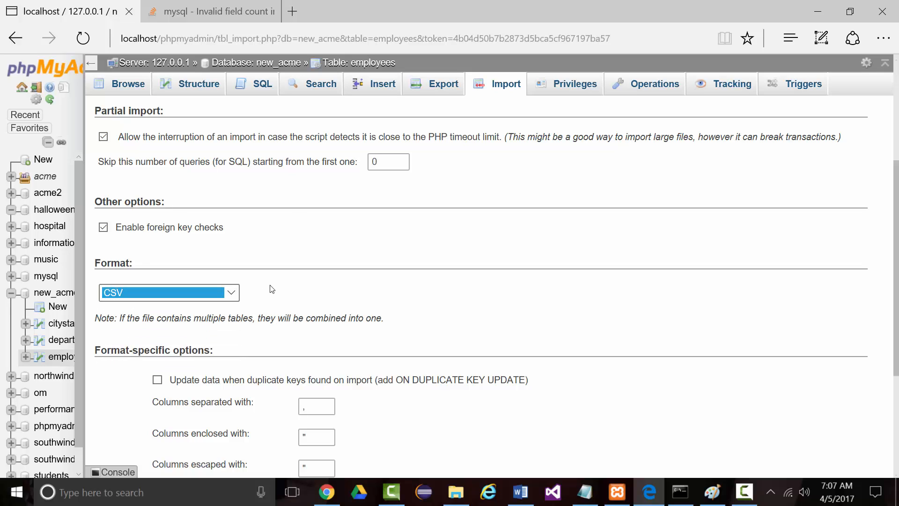
Recheck the Stack Overflow import advice and try importing Employees.csv with lines terminated with a comma
{"action": "key", "text": "ctrl+Tab"}
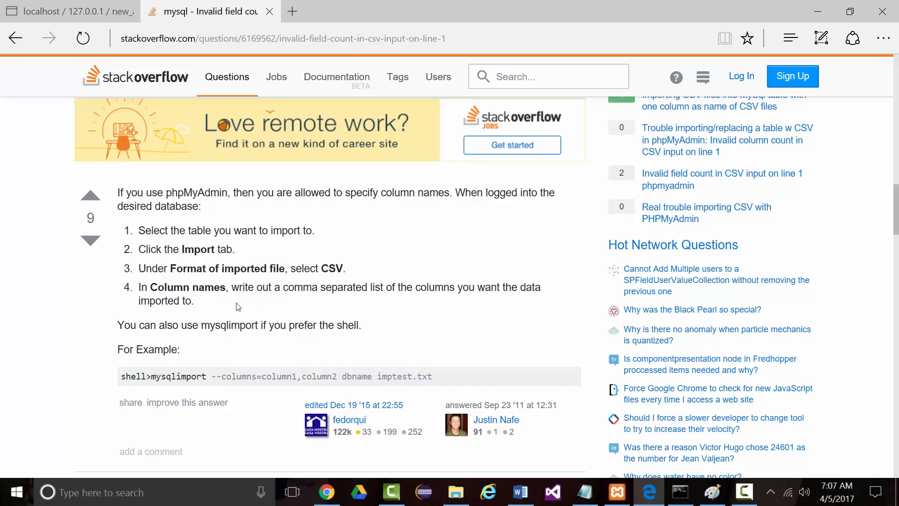
{"action": "left_click", "coordinate": [75, 11]}
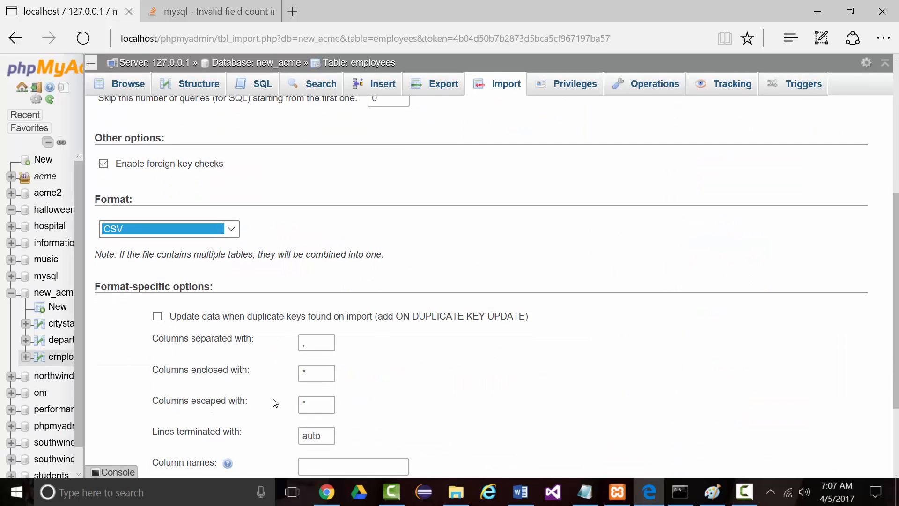
{"action": "scroll", "coordinate": [262, 374], "scroll_direction": "up", "scroll_amount": 3}
{"action": "scroll", "coordinate": [260, 287], "scroll_direction": "down", "scroll_amount": 3}
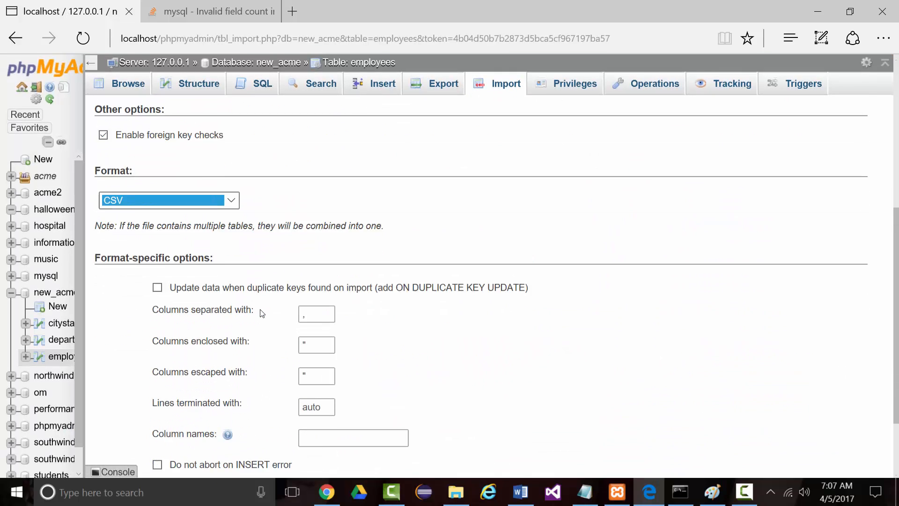
{"action": "scroll", "coordinate": [227, 304], "scroll_direction": "down", "scroll_amount": 1}
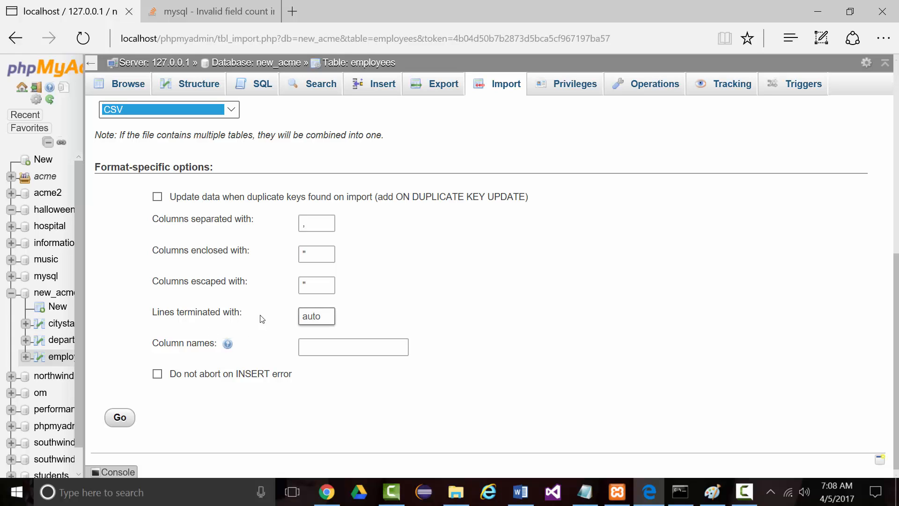
{"action": "double_click", "coordinate": [323, 316]}
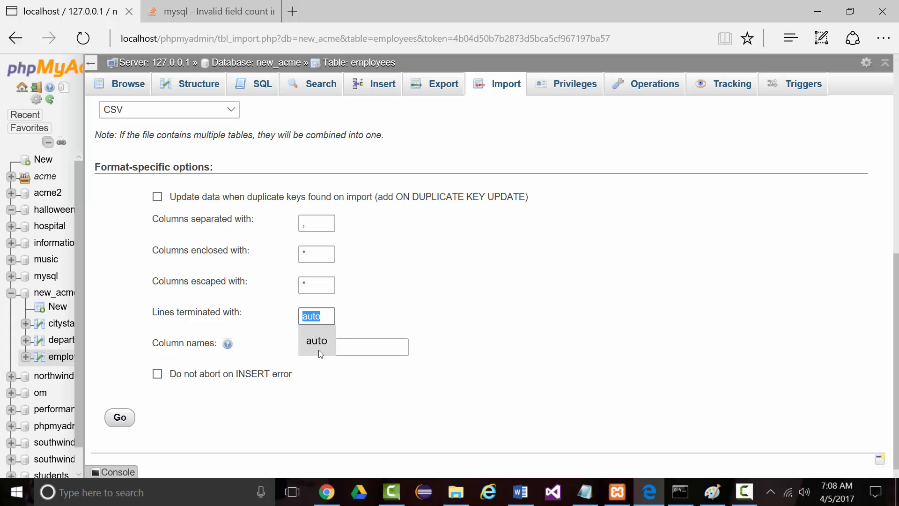
{"action": "type", "text": ","}
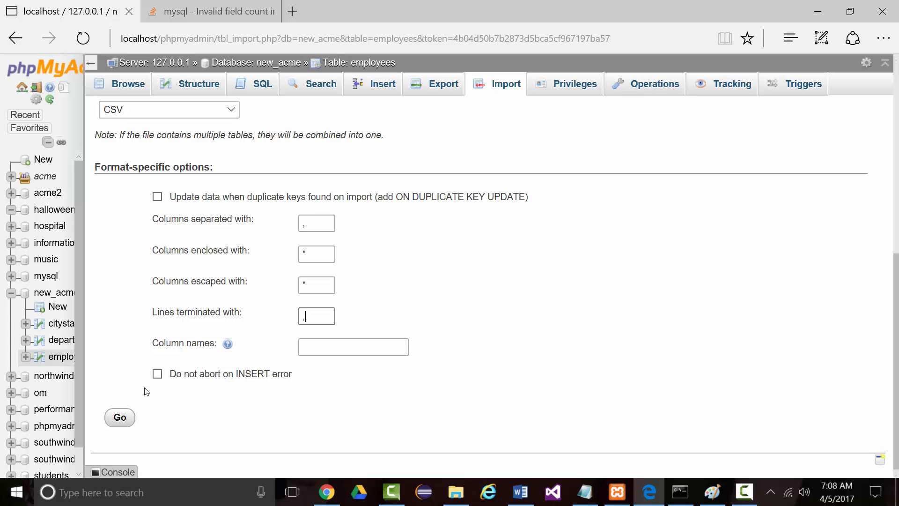
{"action": "left_click", "coordinate": [120, 417]}
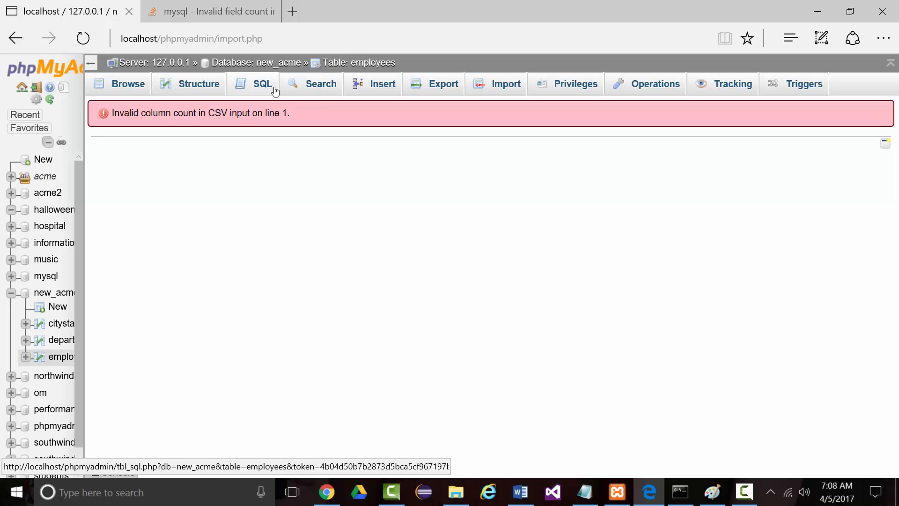
Reopen the import form for the employees table, choose Employees.csv as the source file, and review the character set and CSV format options
{"action": "left_click", "coordinate": [492, 85]}
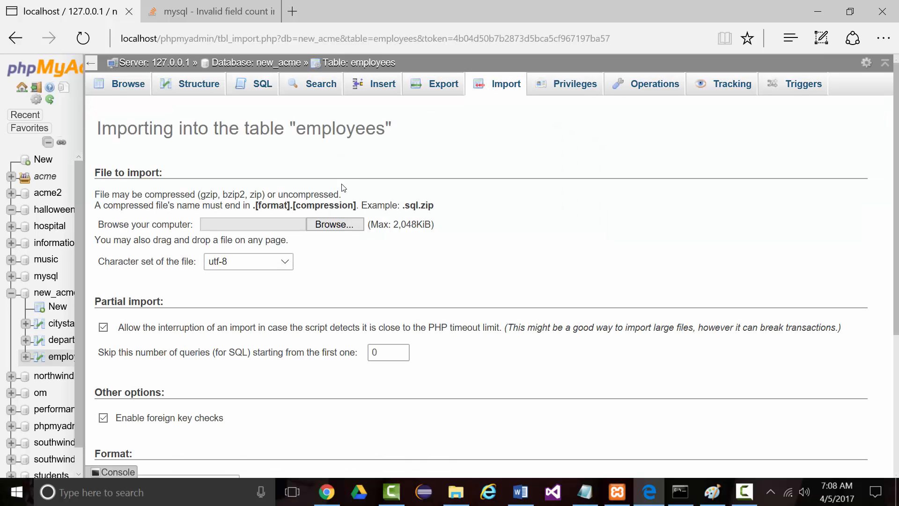
{"action": "left_click", "coordinate": [327, 224]}
{"action": "double_click", "coordinate": [152, 147]}
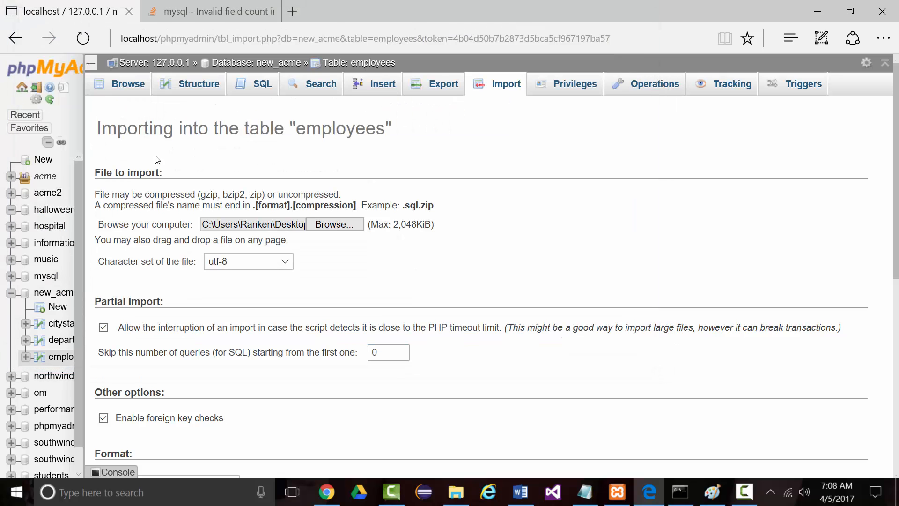
{"action": "left_click", "coordinate": [284, 265]}
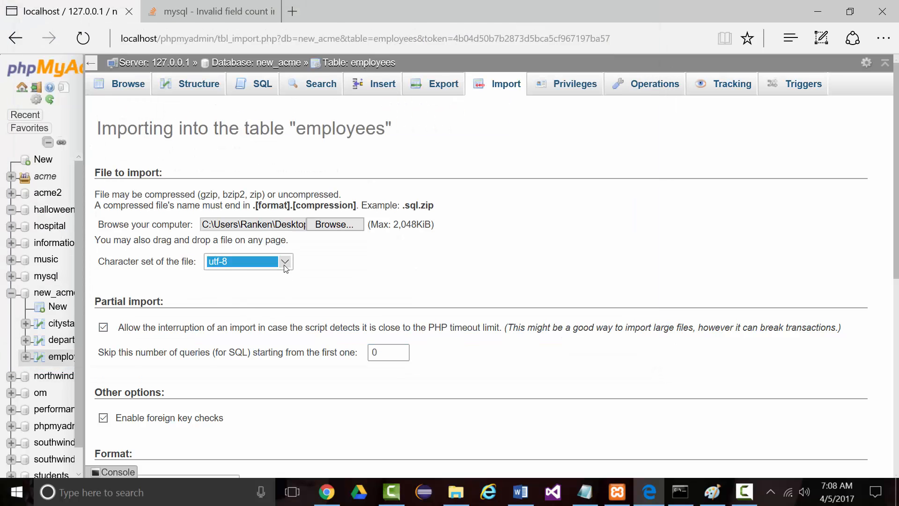
{"action": "left_click", "coordinate": [331, 276]}
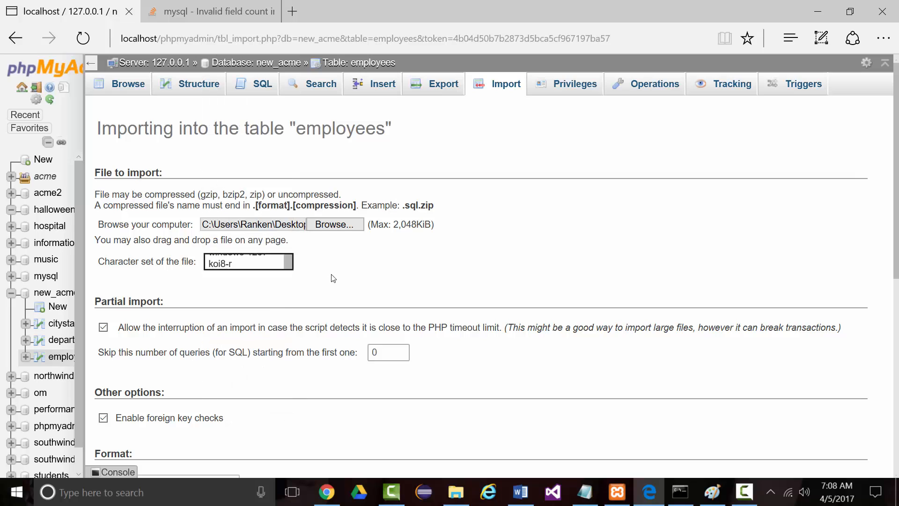
{"action": "scroll", "coordinate": [187, 309], "scroll_direction": "down", "scroll_amount": 1}
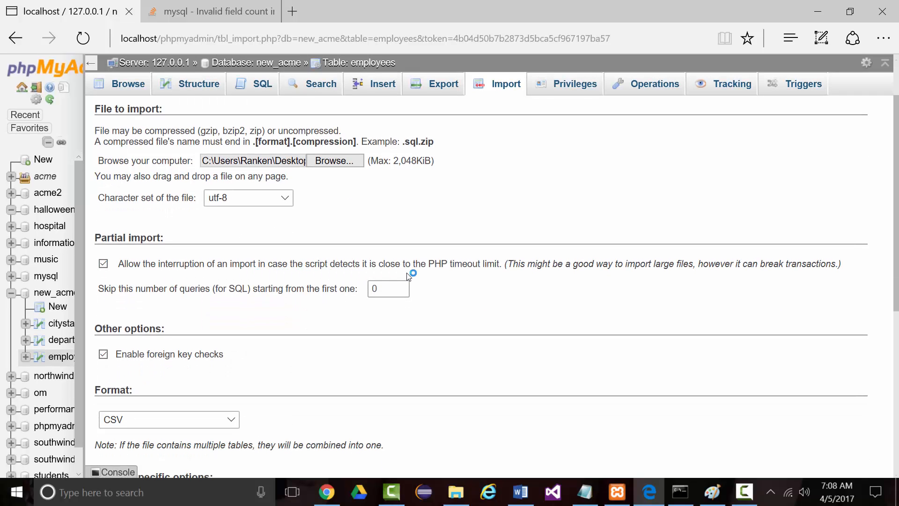
{"action": "scroll", "coordinate": [215, 318], "scroll_direction": "down", "scroll_amount": 1}
{"action": "scroll", "coordinate": [147, 301], "scroll_direction": "down", "scroll_amount": 1}
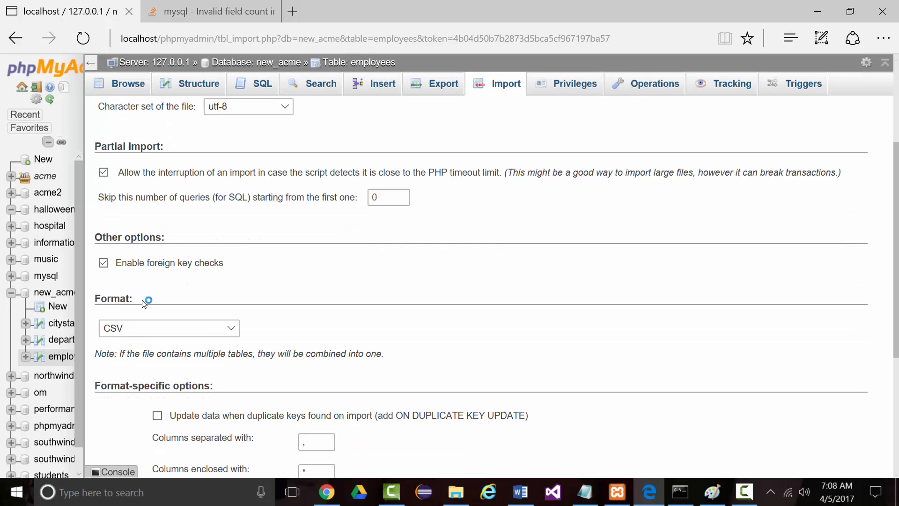
{"action": "scroll", "coordinate": [178, 253], "scroll_direction": "down", "scroll_amount": 1}
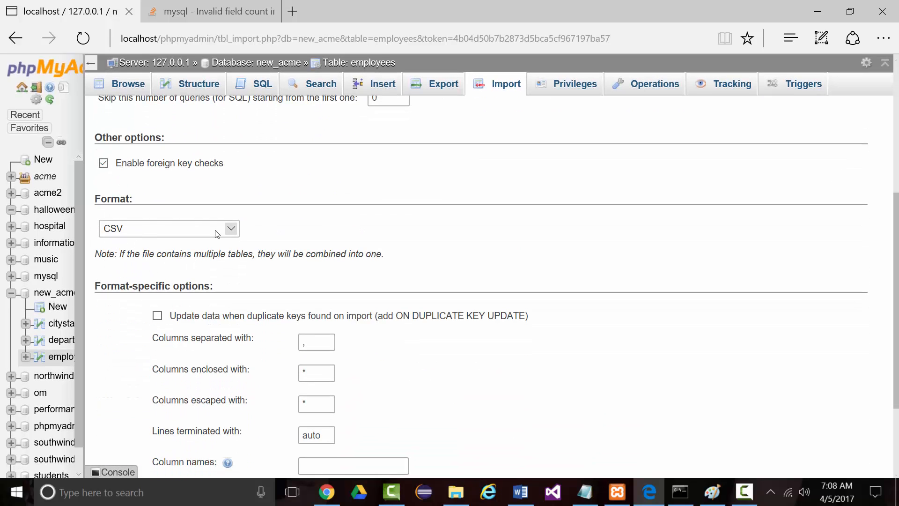
{"action": "scroll", "coordinate": [229, 241], "scroll_direction": "down", "scroll_amount": 2}
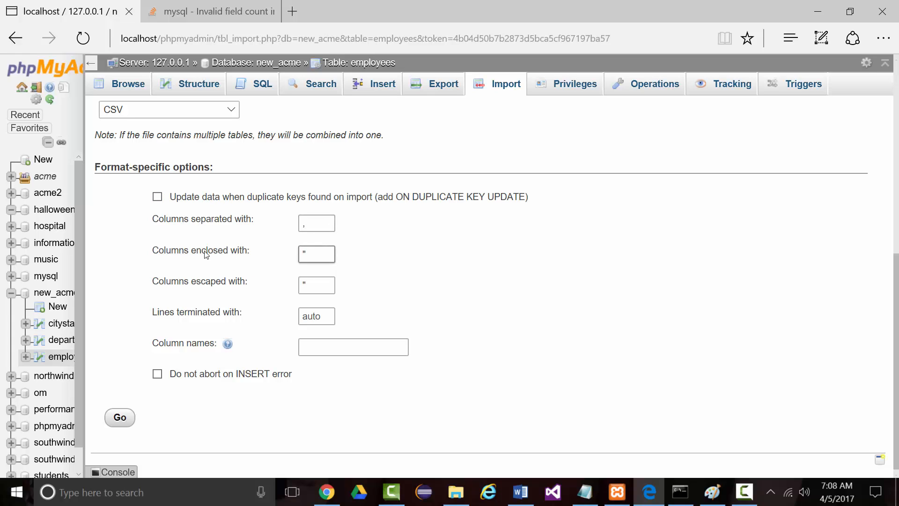
Switch to Excel, open the recent Employees.csv to check its rows and columns, and return to the phpMyAdmin import form
{"action": "left_click", "coordinate": [16, 491]}
{"action": "left_click", "coordinate": [72, 218]}
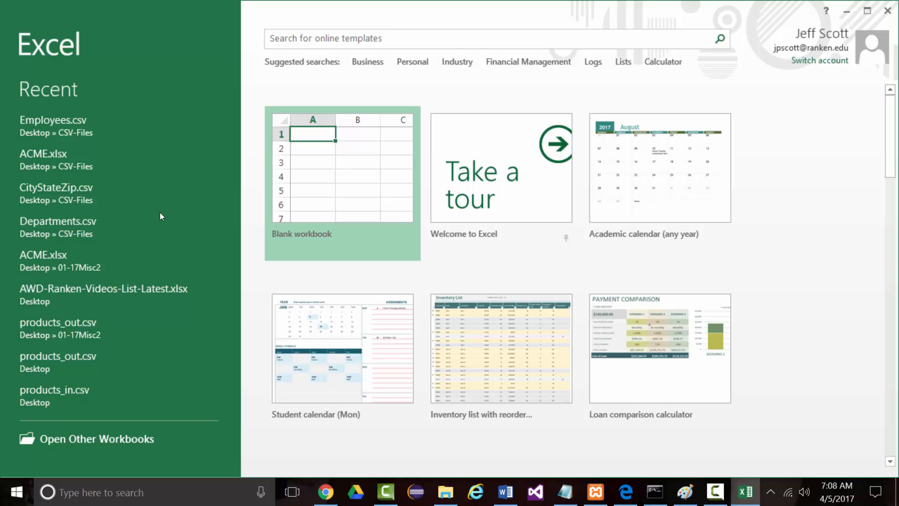
{"action": "left_click", "coordinate": [31, 126]}
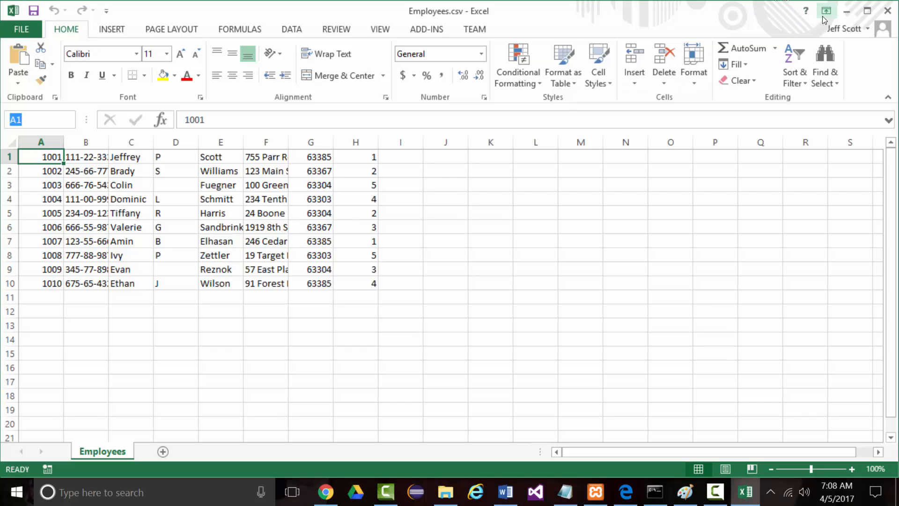
{"action": "left_click", "coordinate": [846, 10]}
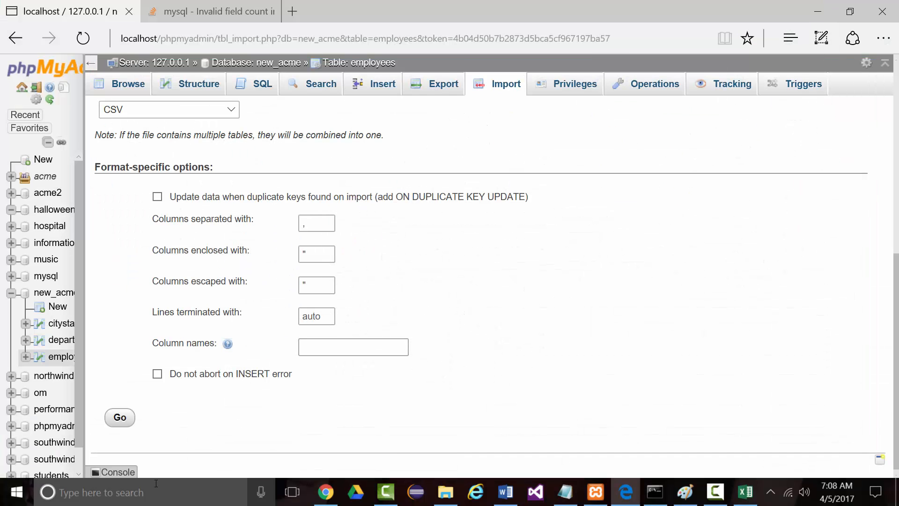
Open Notepad++ to inspect the separators and line endings in Employees.csv, and switch back to the phpMyAdmin import form
{"action": "left_click", "coordinate": [17, 496]}
{"action": "left_click", "coordinate": [66, 194]}
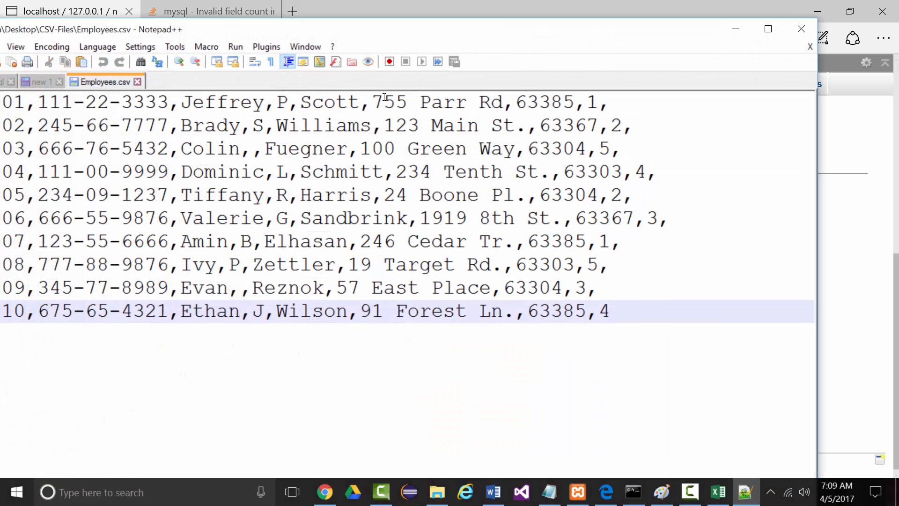
{"action": "left_click_drag", "start_coordinate": [423, 39], "coordinate": [523, 40]}
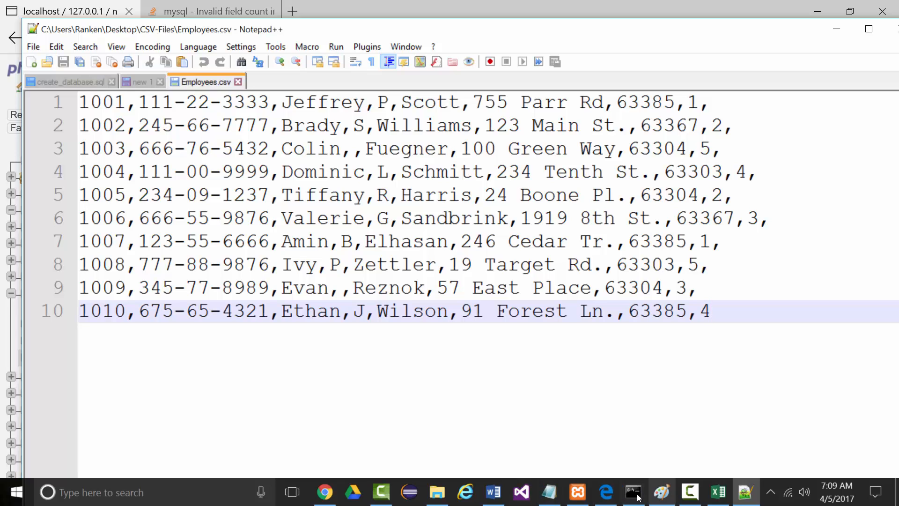
{"action": "left_click", "coordinate": [609, 498]}
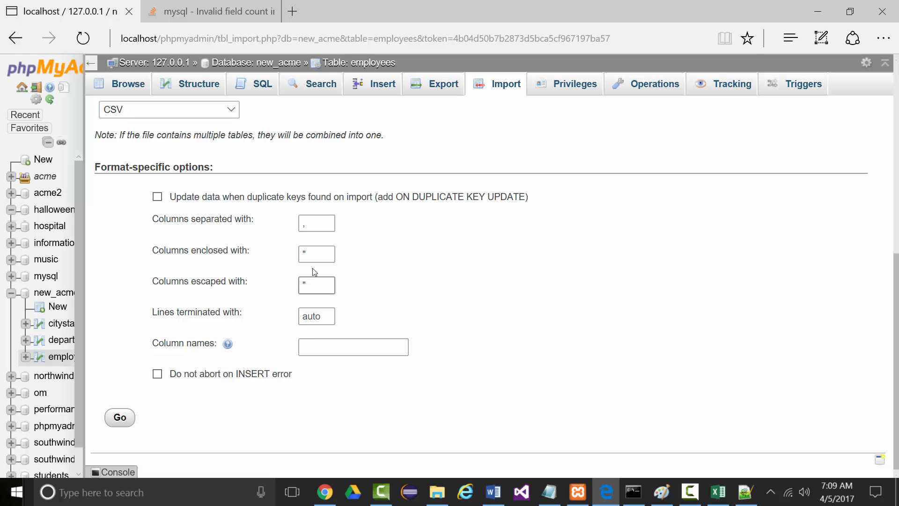
Clear the character that encloses columns and keep a double quote as the column escape character
{"action": "left_click", "coordinate": [303, 254]}
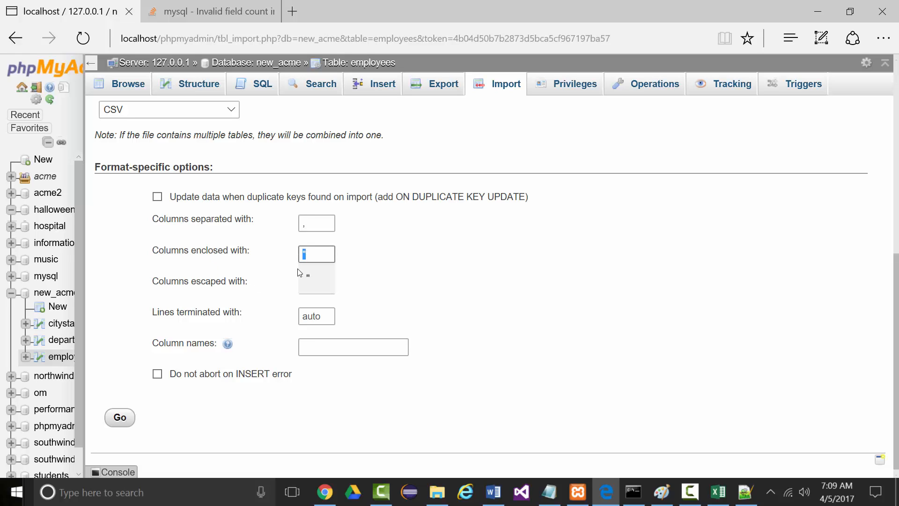
{"action": "key", "text": "BackSpace"}
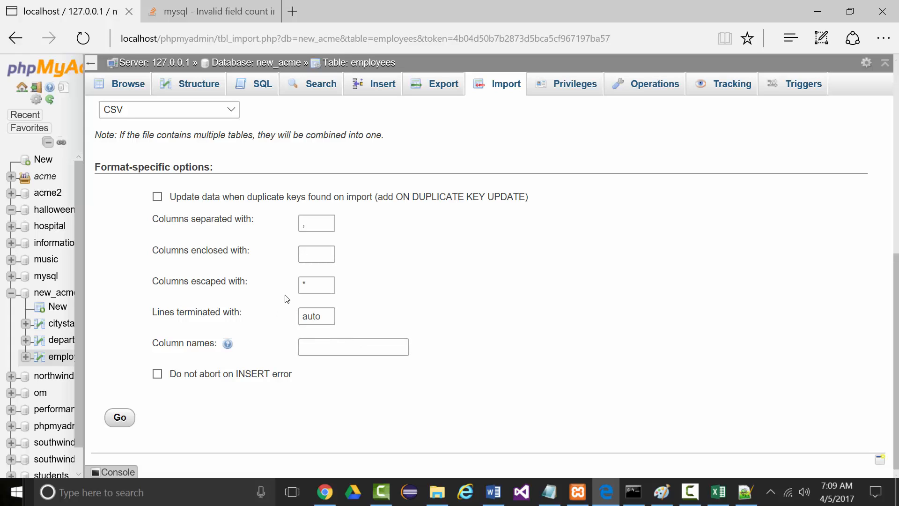
{"action": "key", "text": "Tab"}
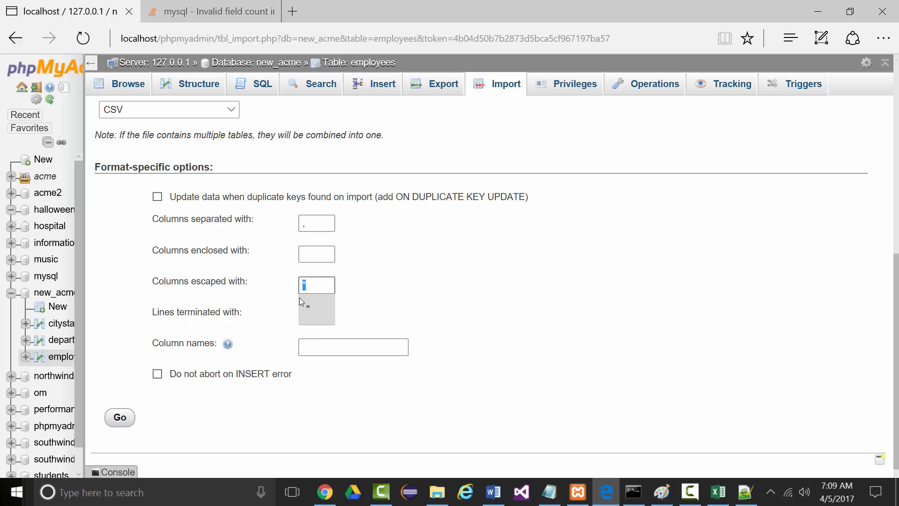
{"action": "key", "text": "BackSpace"}
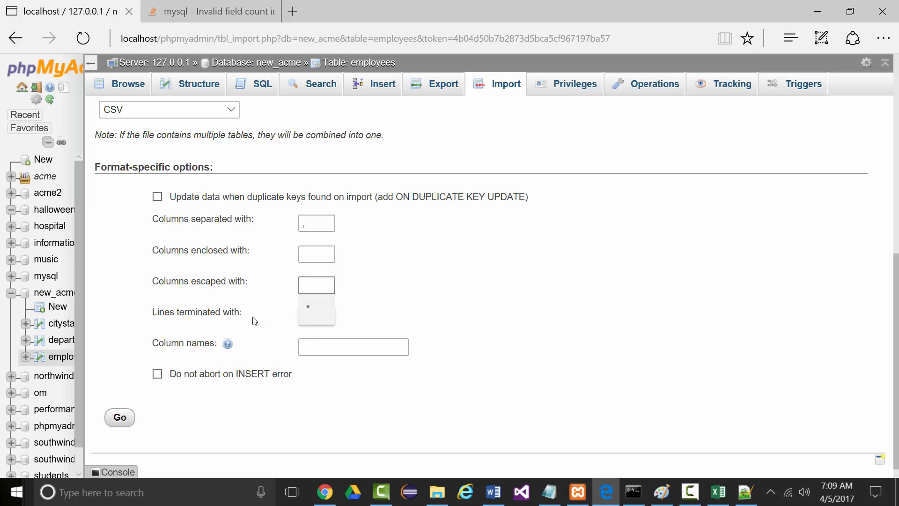
{"action": "left_click", "coordinate": [317, 310]}
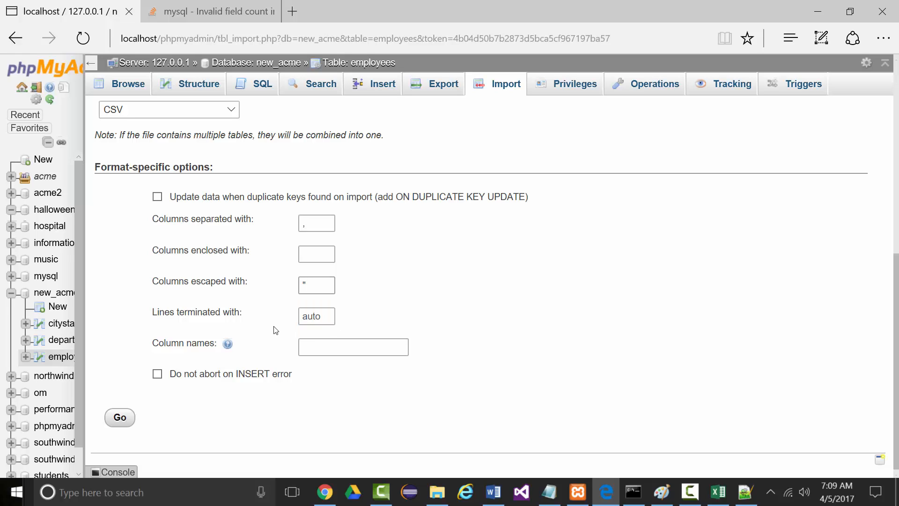
Set the line terminator to a comma, check the column names help, and run the Employees.csv import
{"action": "left_click", "coordinate": [311, 319]}
{"action": "left_click_drag", "start_coordinate": [326, 317], "coordinate": [275, 323]}
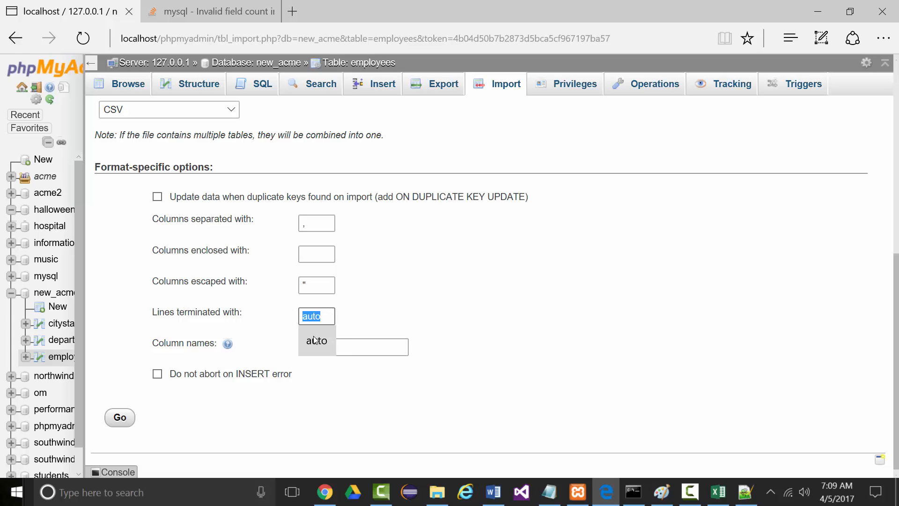
{"action": "left_click", "coordinate": [335, 393]}
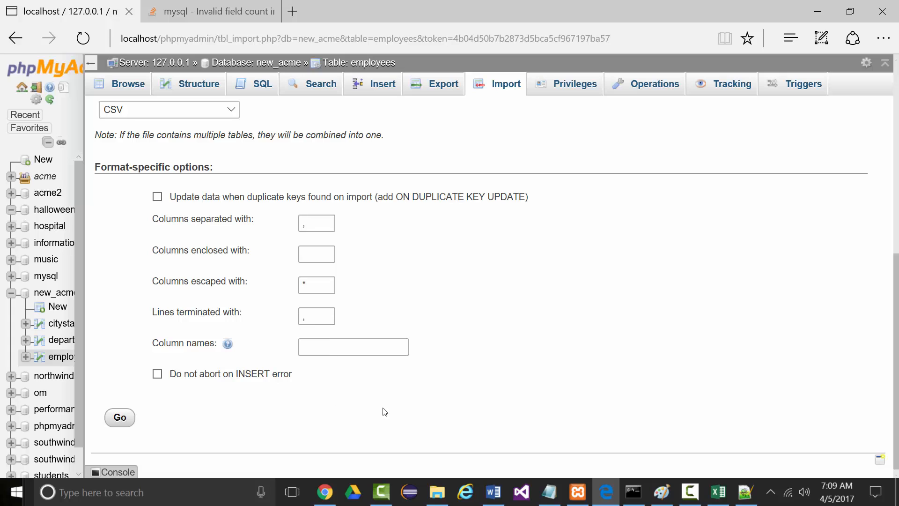
{"action": "mouse_move", "coordinate": [228, 345]}
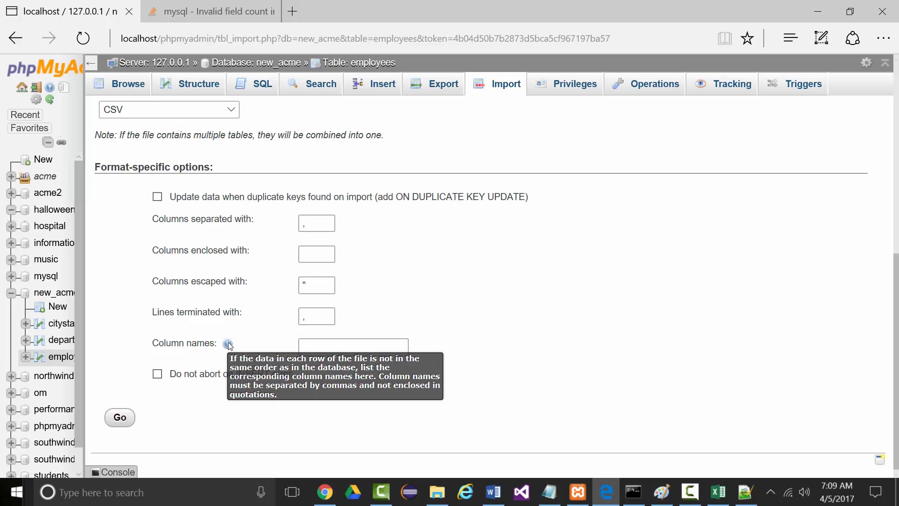
{"action": "left_click", "coordinate": [119, 417]}
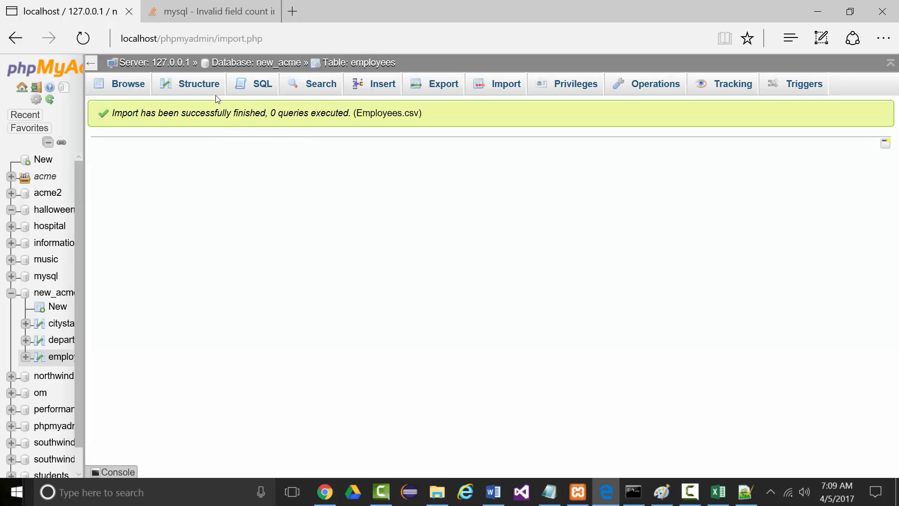
Browse the employees table and run SELECT * FROM `employees` WHERE 1 to check for imported rows
{"action": "left_click", "coordinate": [134, 87]}
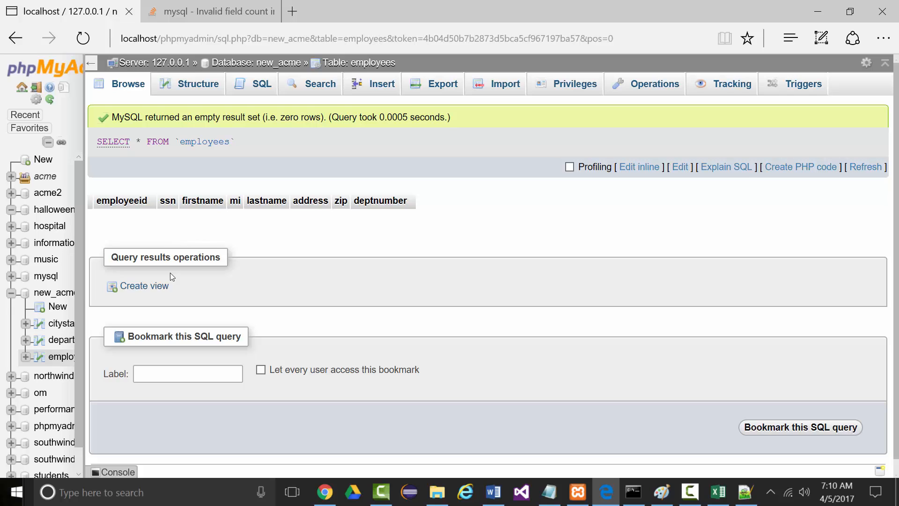
{"action": "scroll", "coordinate": [170, 273], "scroll_direction": "down", "scroll_amount": 1}
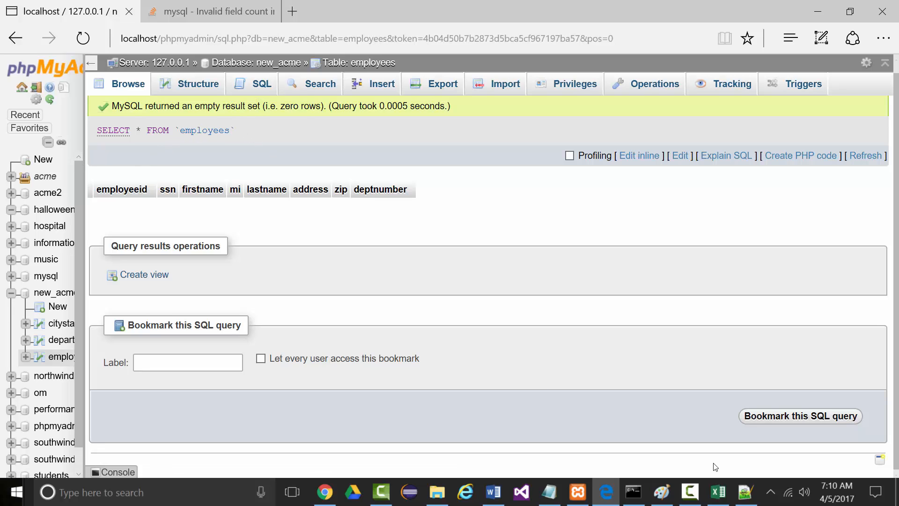
{"action": "scroll", "coordinate": [275, 265], "scroll_direction": "up", "scroll_amount": 1}
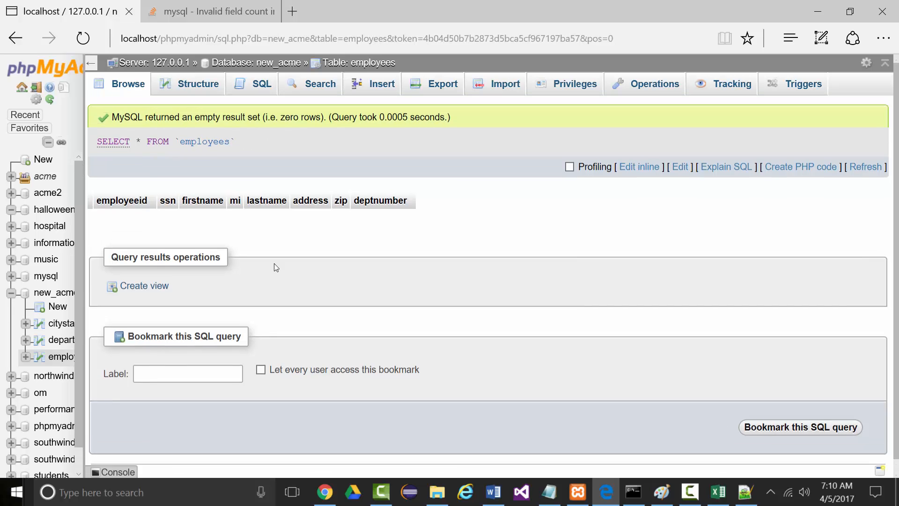
{"action": "left_click", "coordinate": [248, 78]}
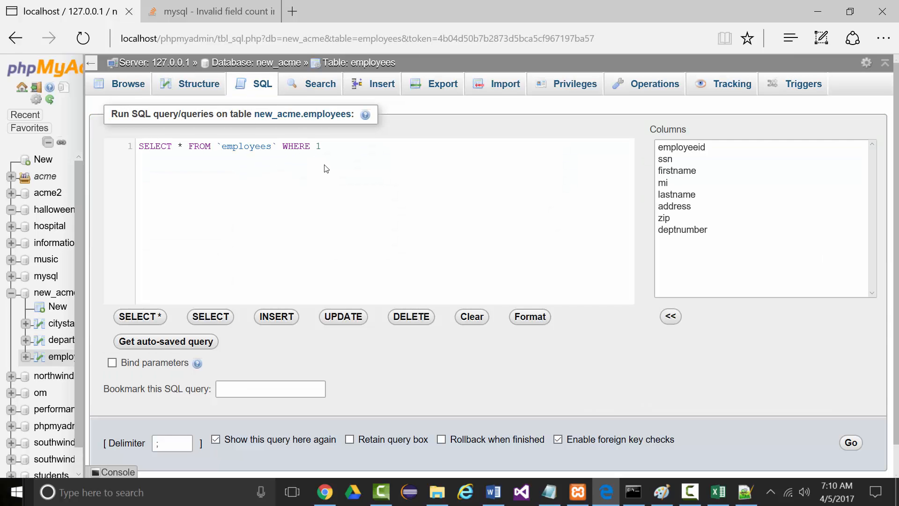
{"action": "left_click", "coordinate": [851, 442]}
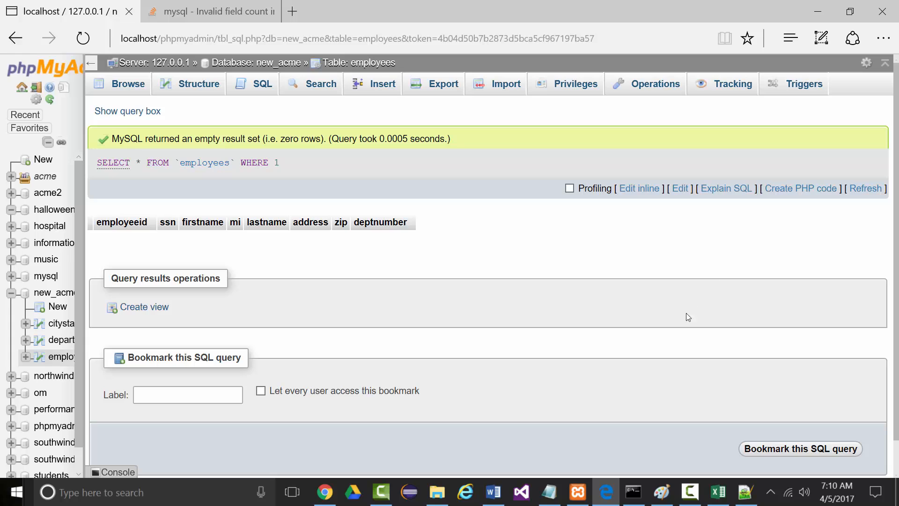
{"action": "left_click", "coordinate": [687, 492]}
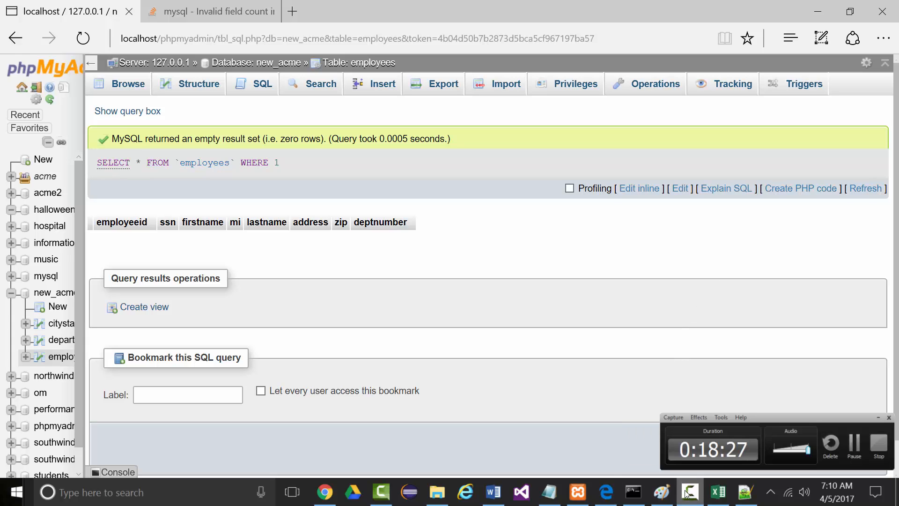